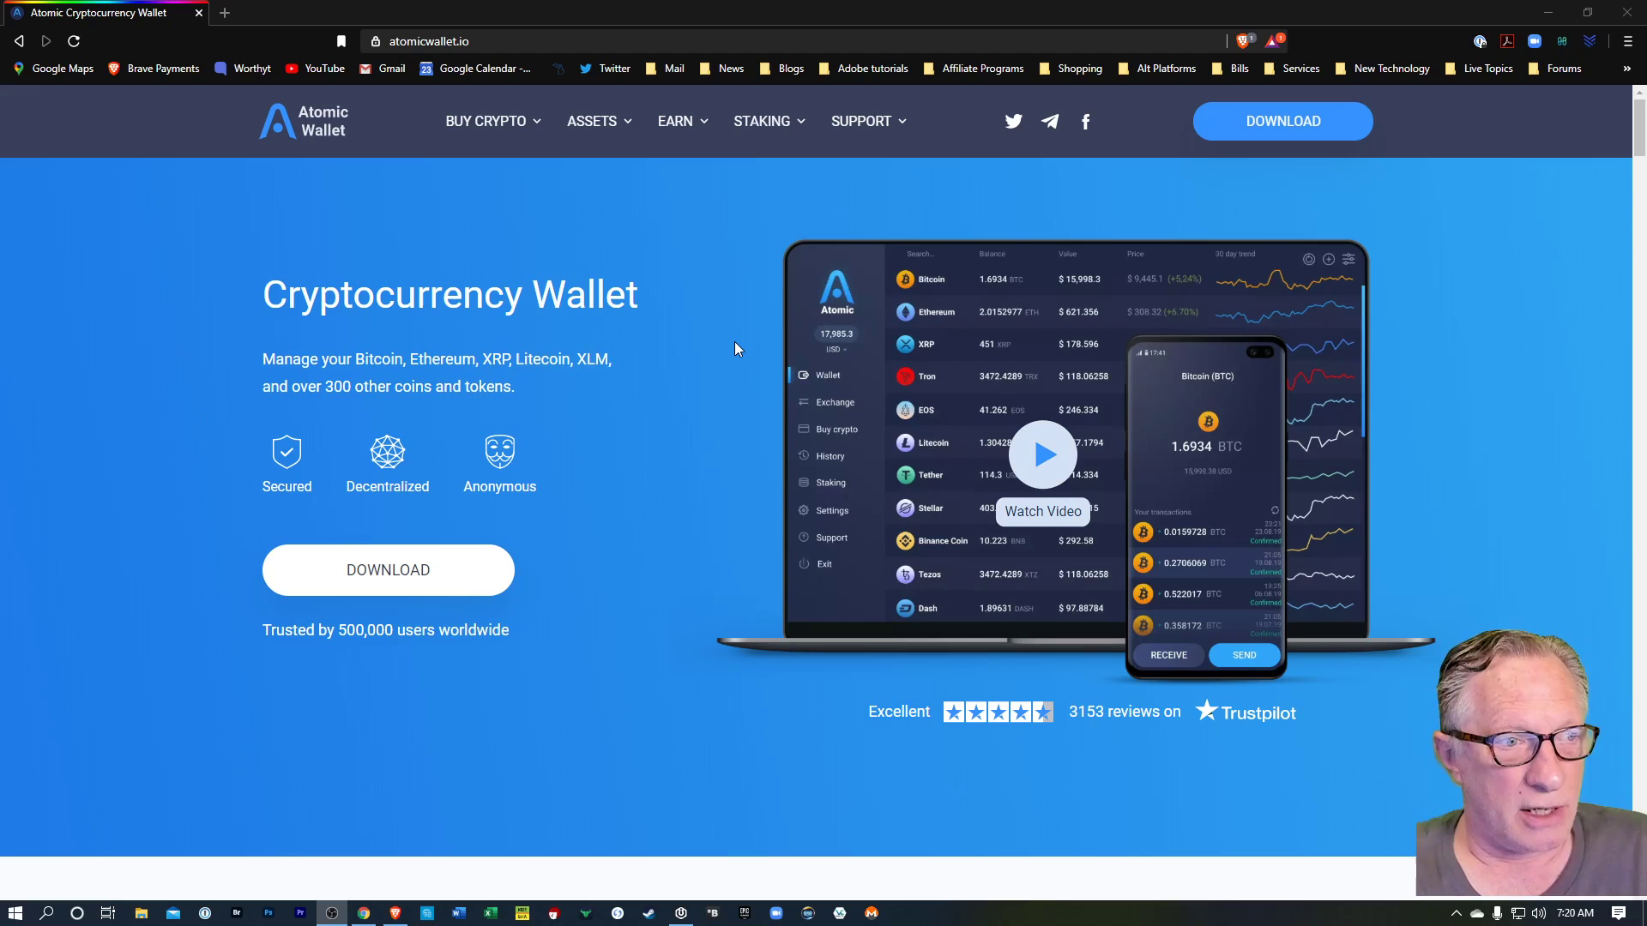
Step: Download the Windows Atomic Wallet installer into Downloads and dismiss the thank-you popup
click(401, 582)
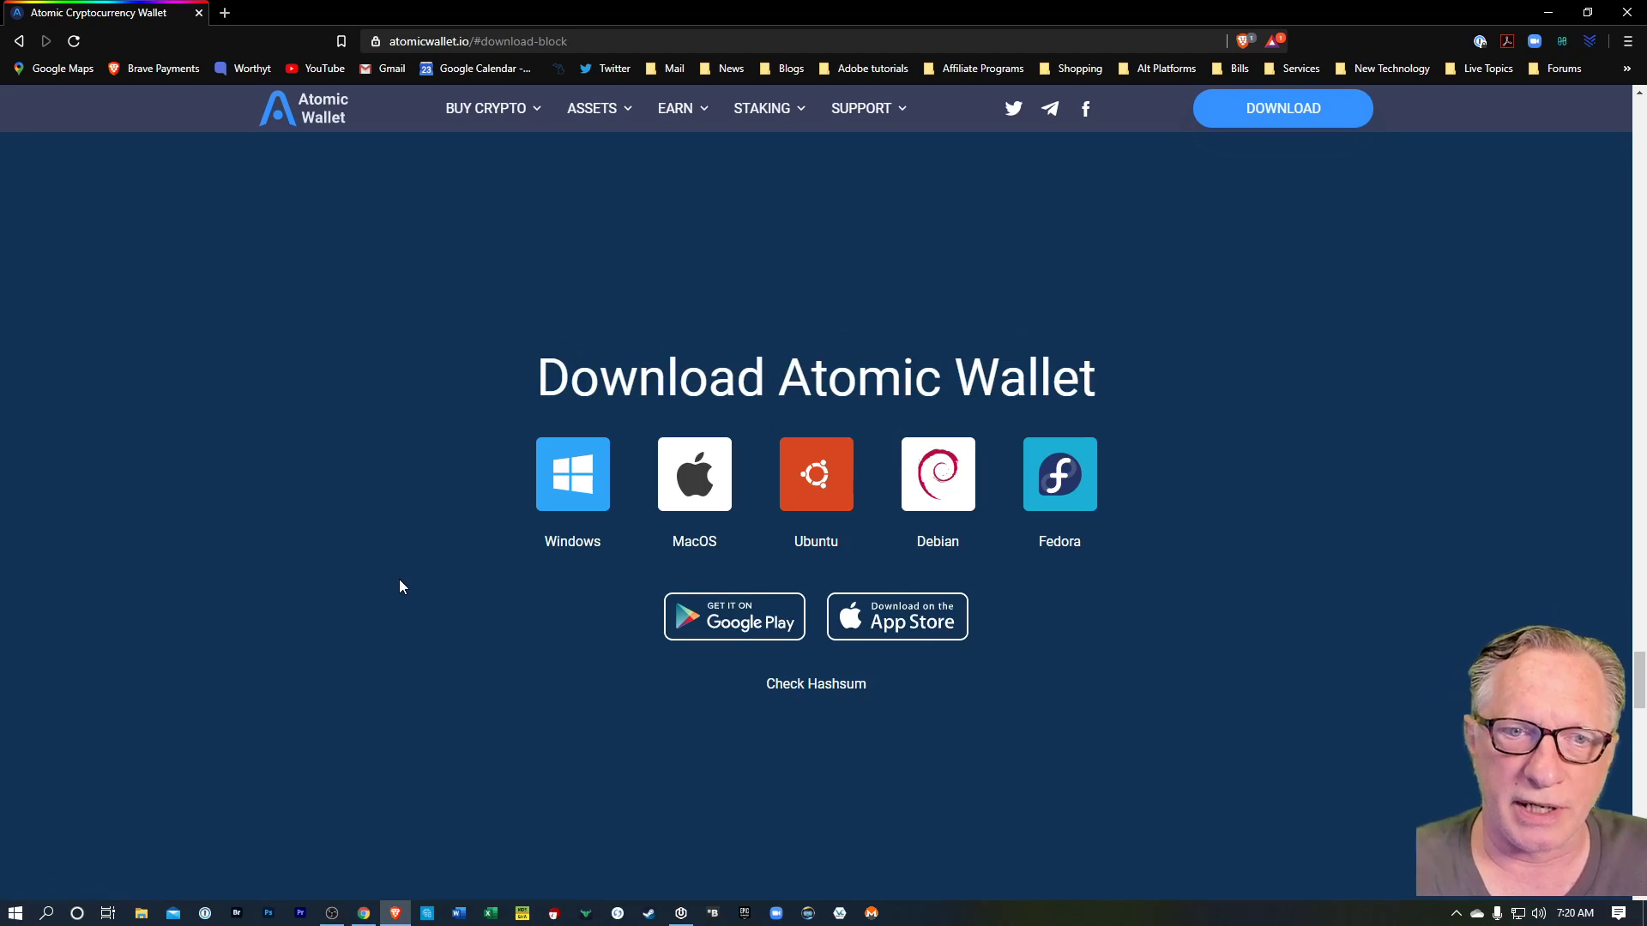
click(573, 483)
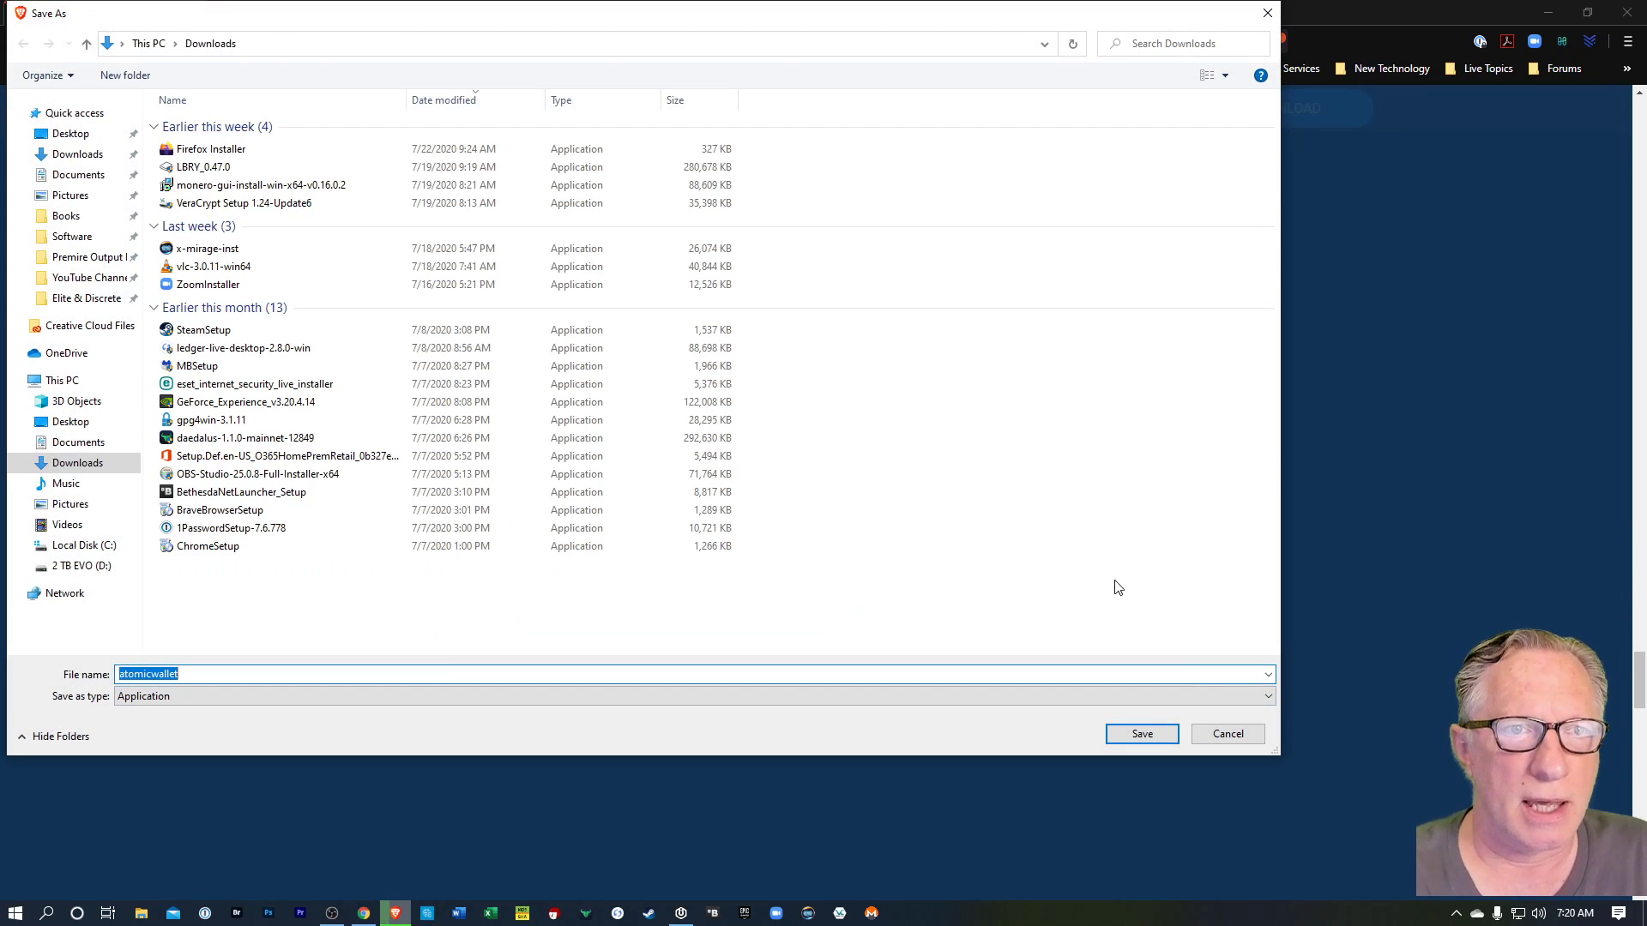
click(1141, 735)
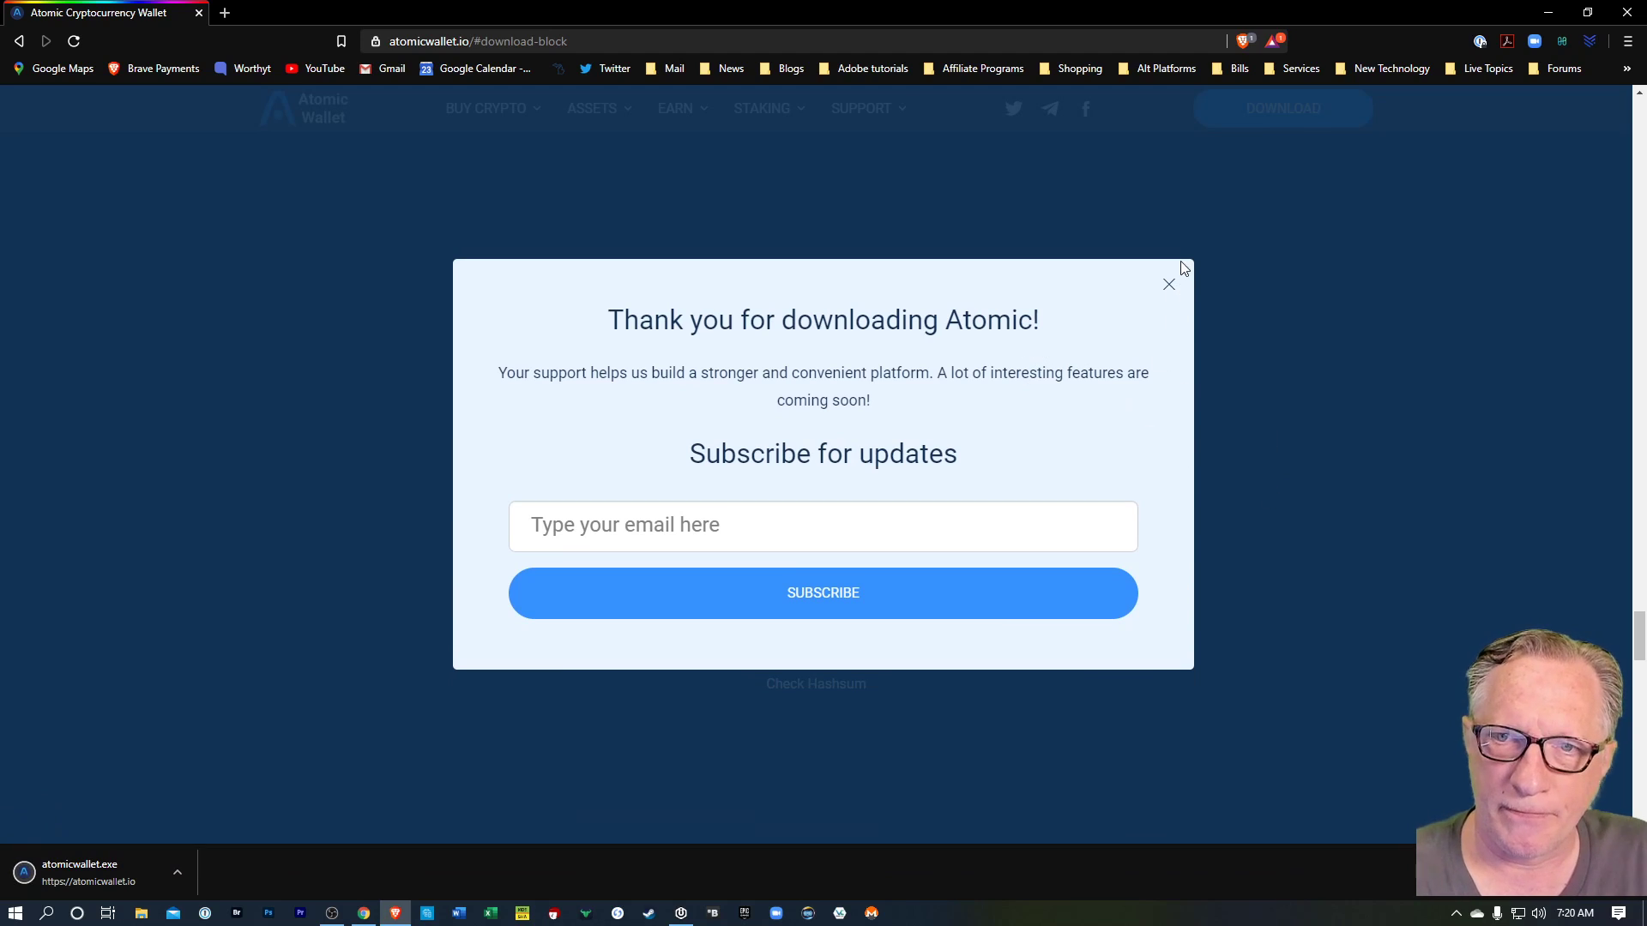
click(1169, 284)
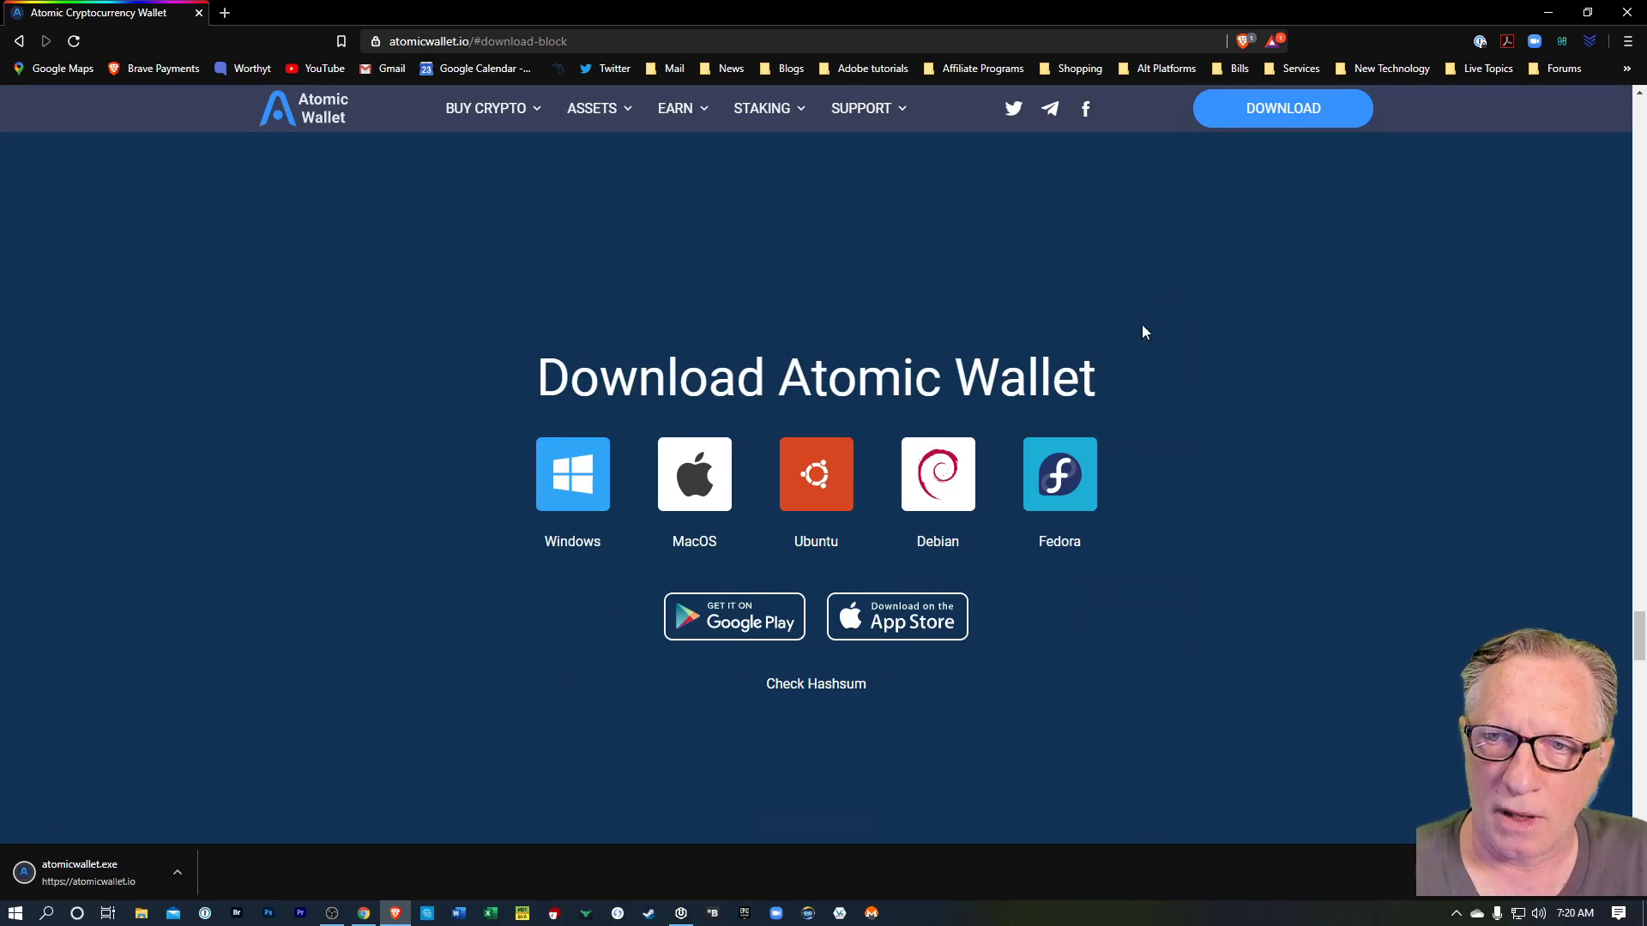
Step: Show the downloaded atomicwallet.exe in its folder and run it
click(178, 871)
click(262, 811)
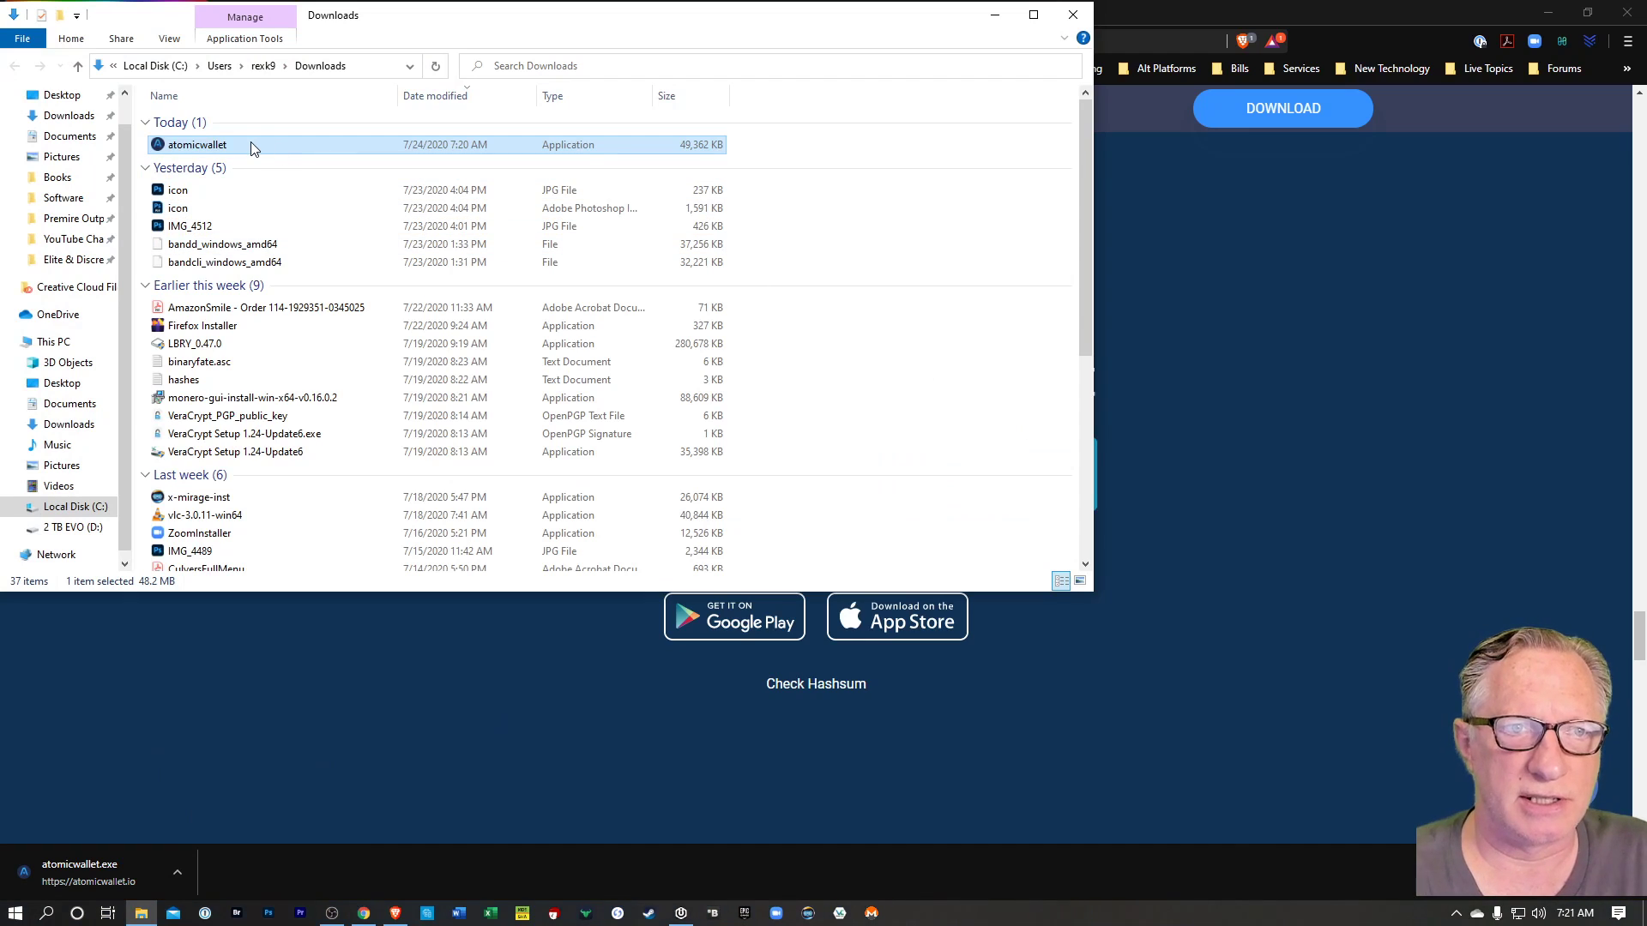
double_click(196, 144)
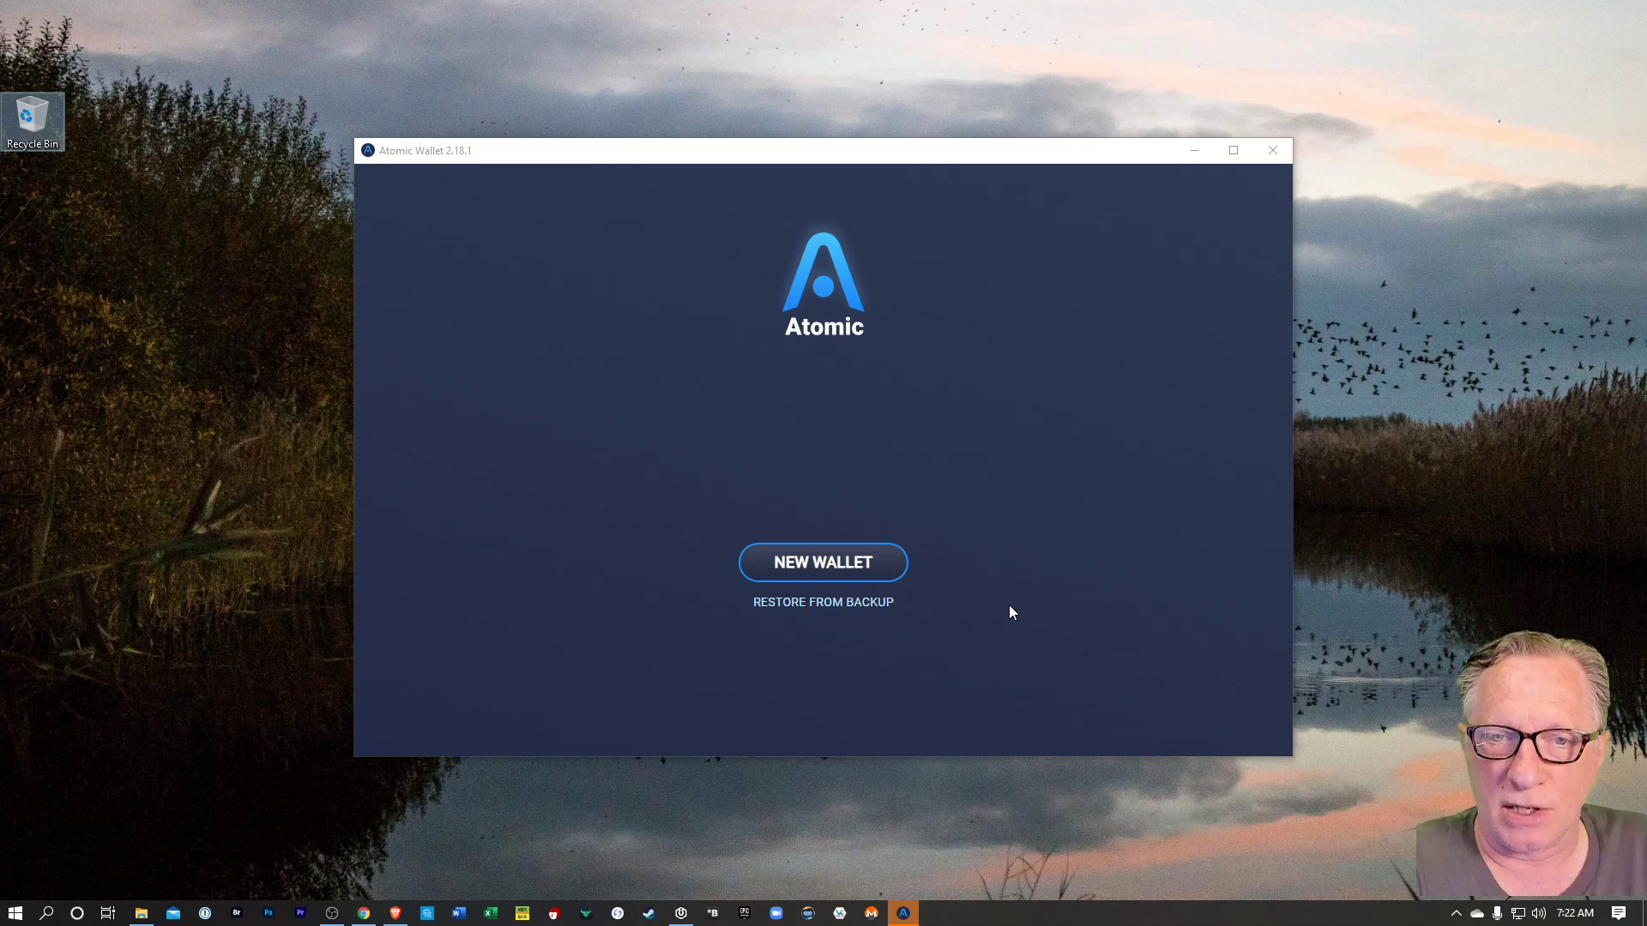
Step: Start a new wallet and set its password
click(834, 572)
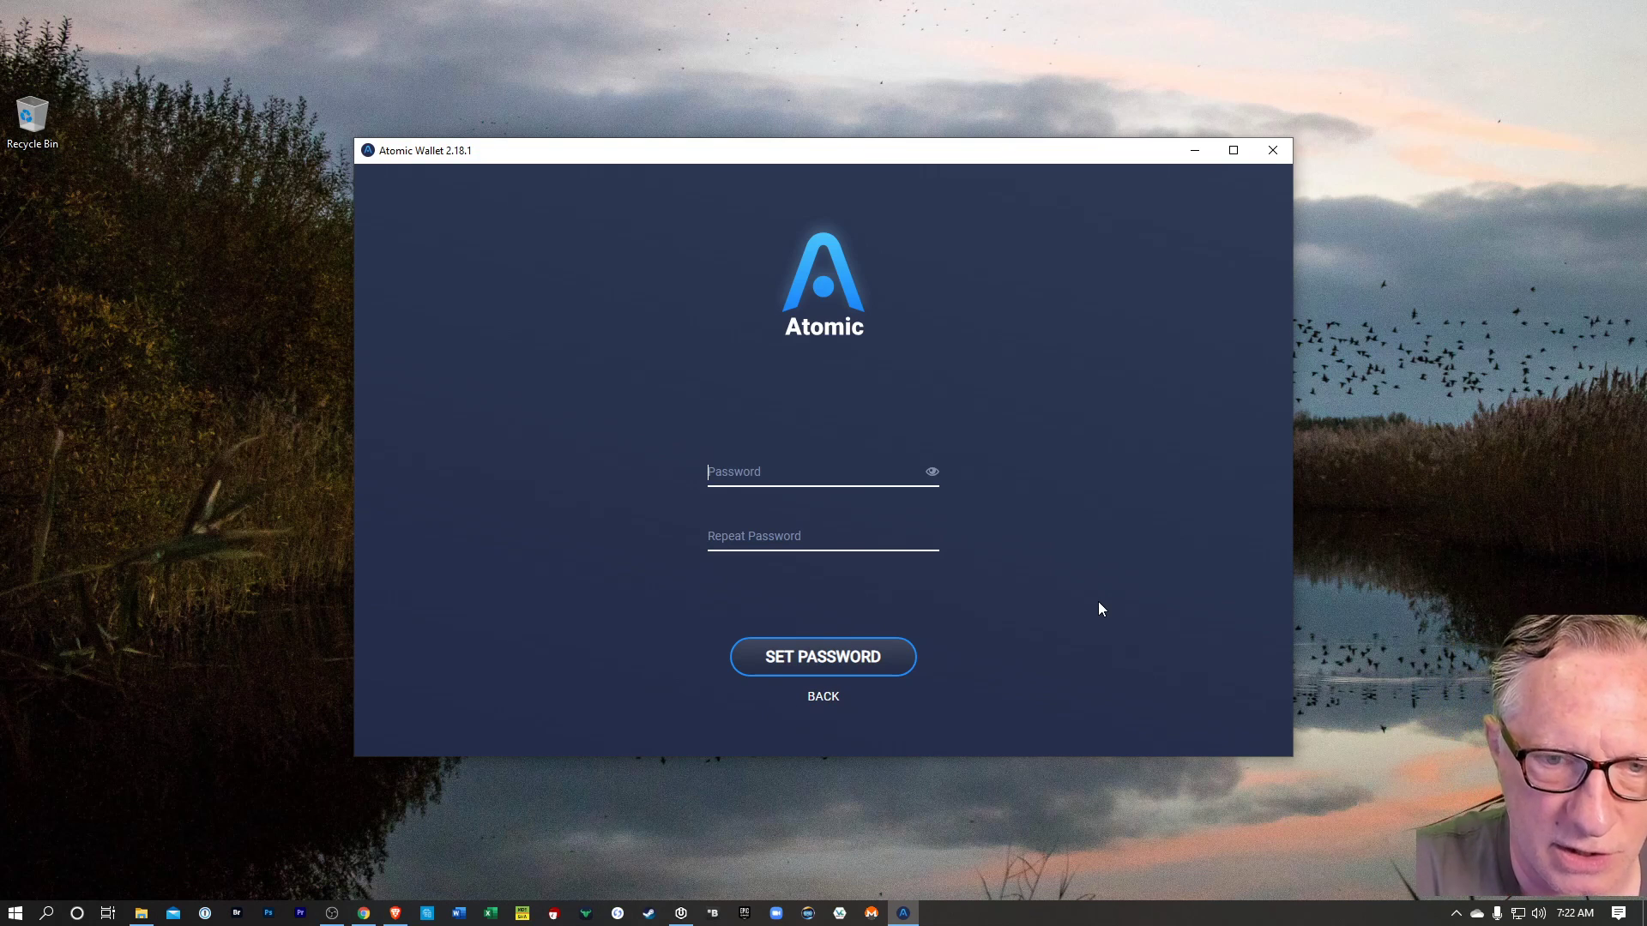
text(••)
key(Return)
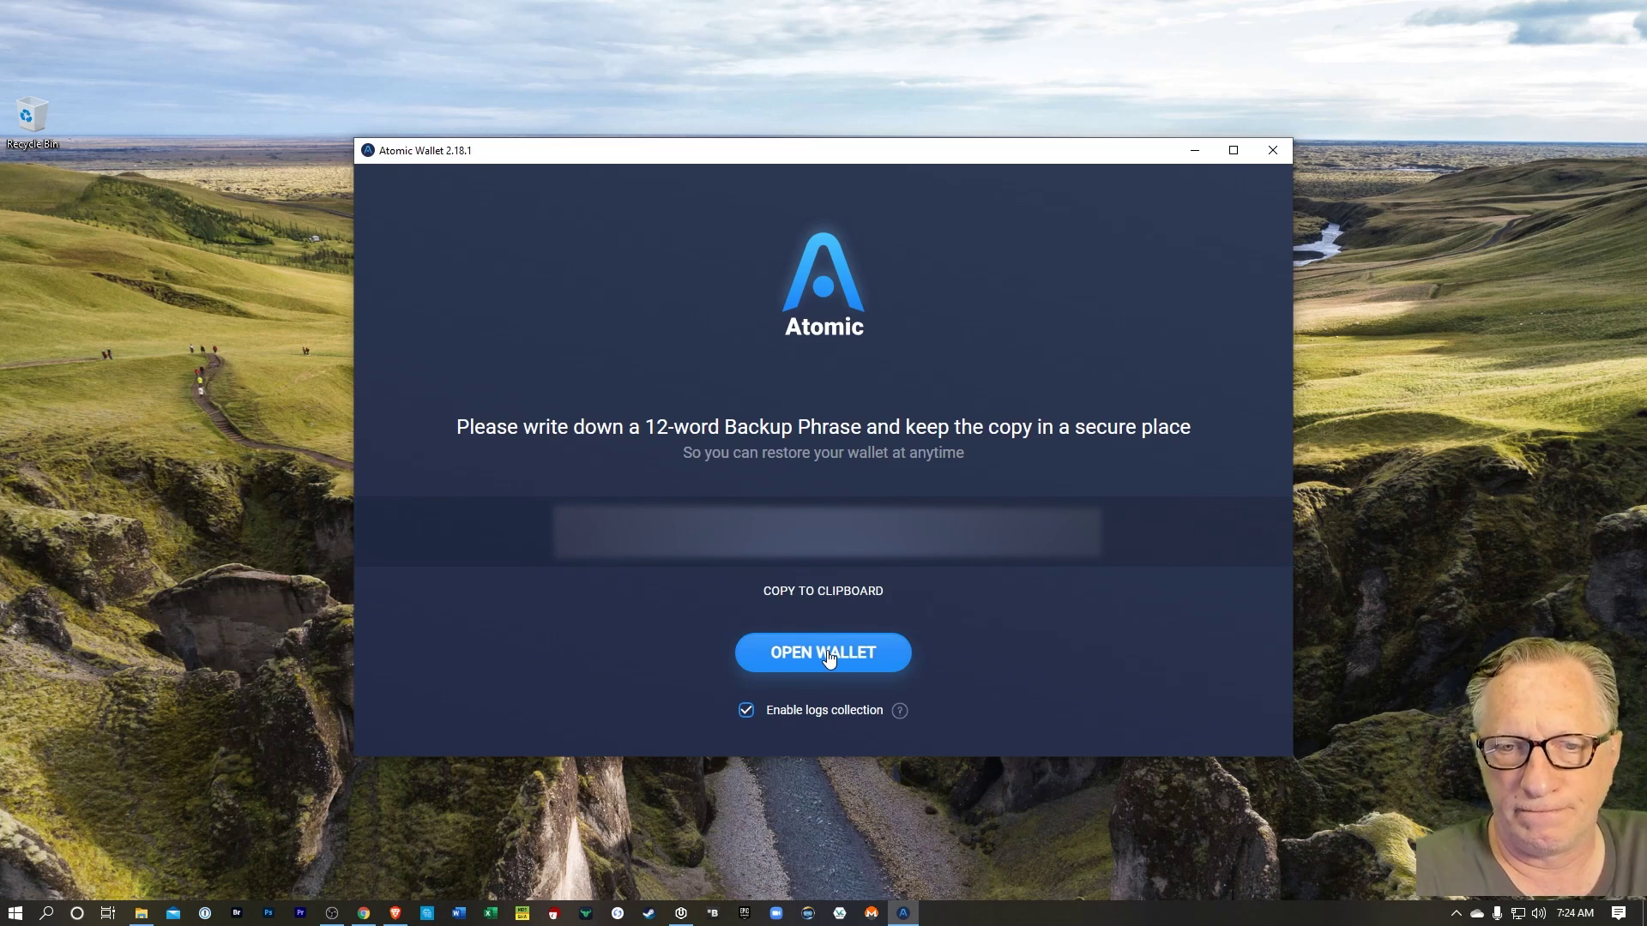
Step: Open the wallet, then move and enlarge its window to reveal the market-cap and 7-day chart columns
click(828, 657)
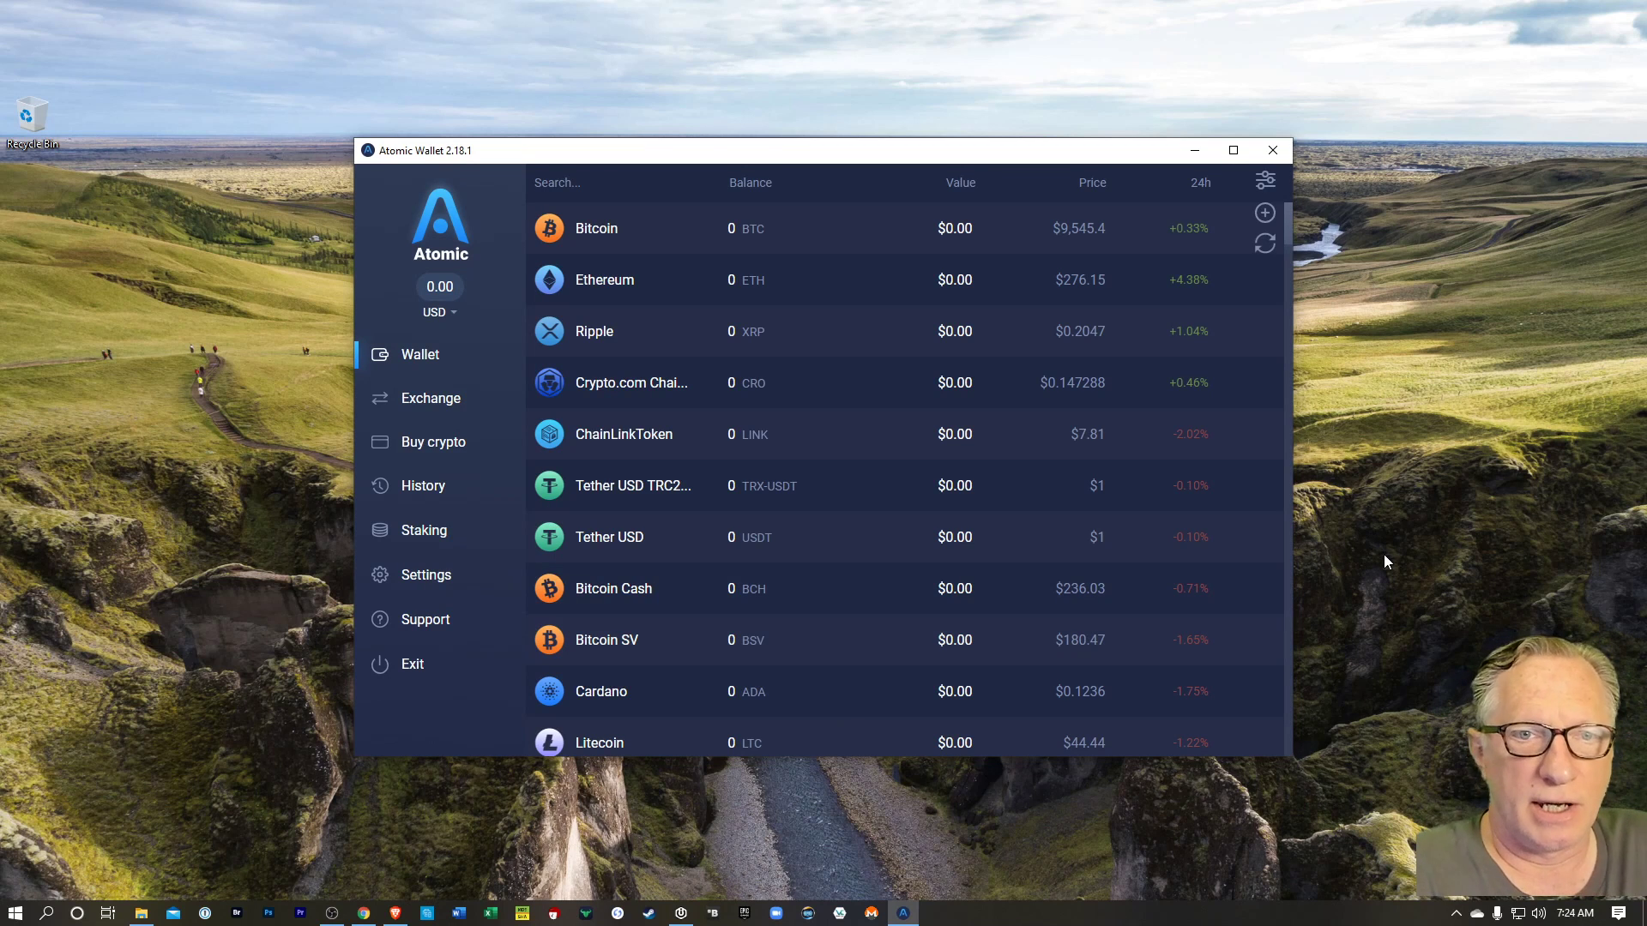
drag(858, 151, 774, 86)
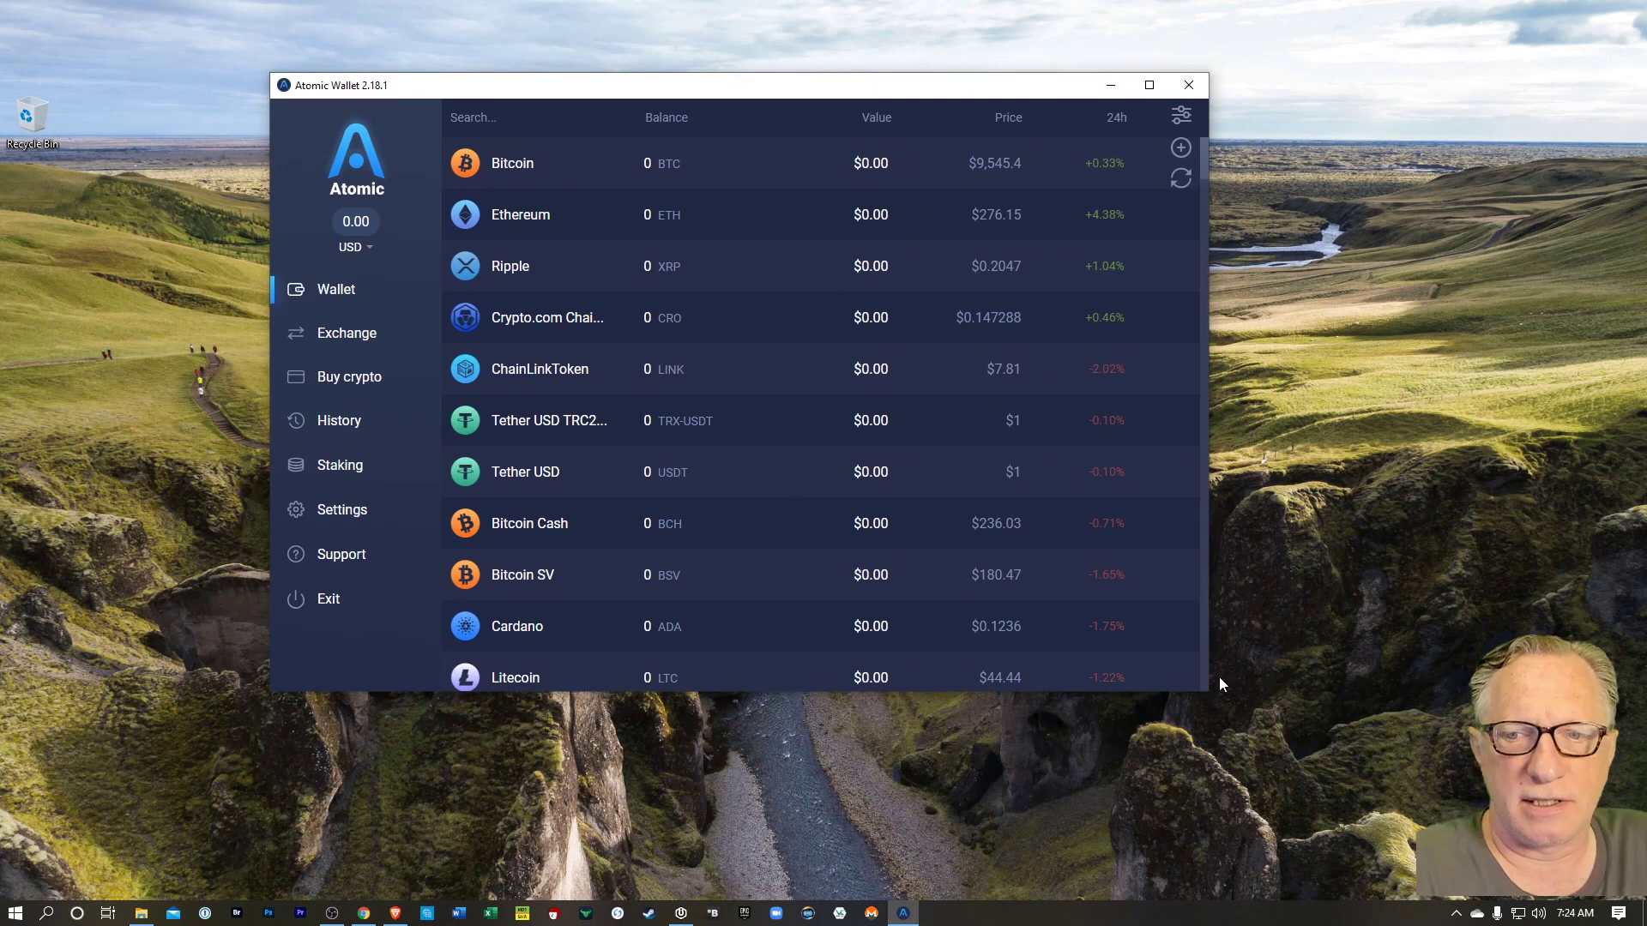
drag(1207, 690, 1464, 827)
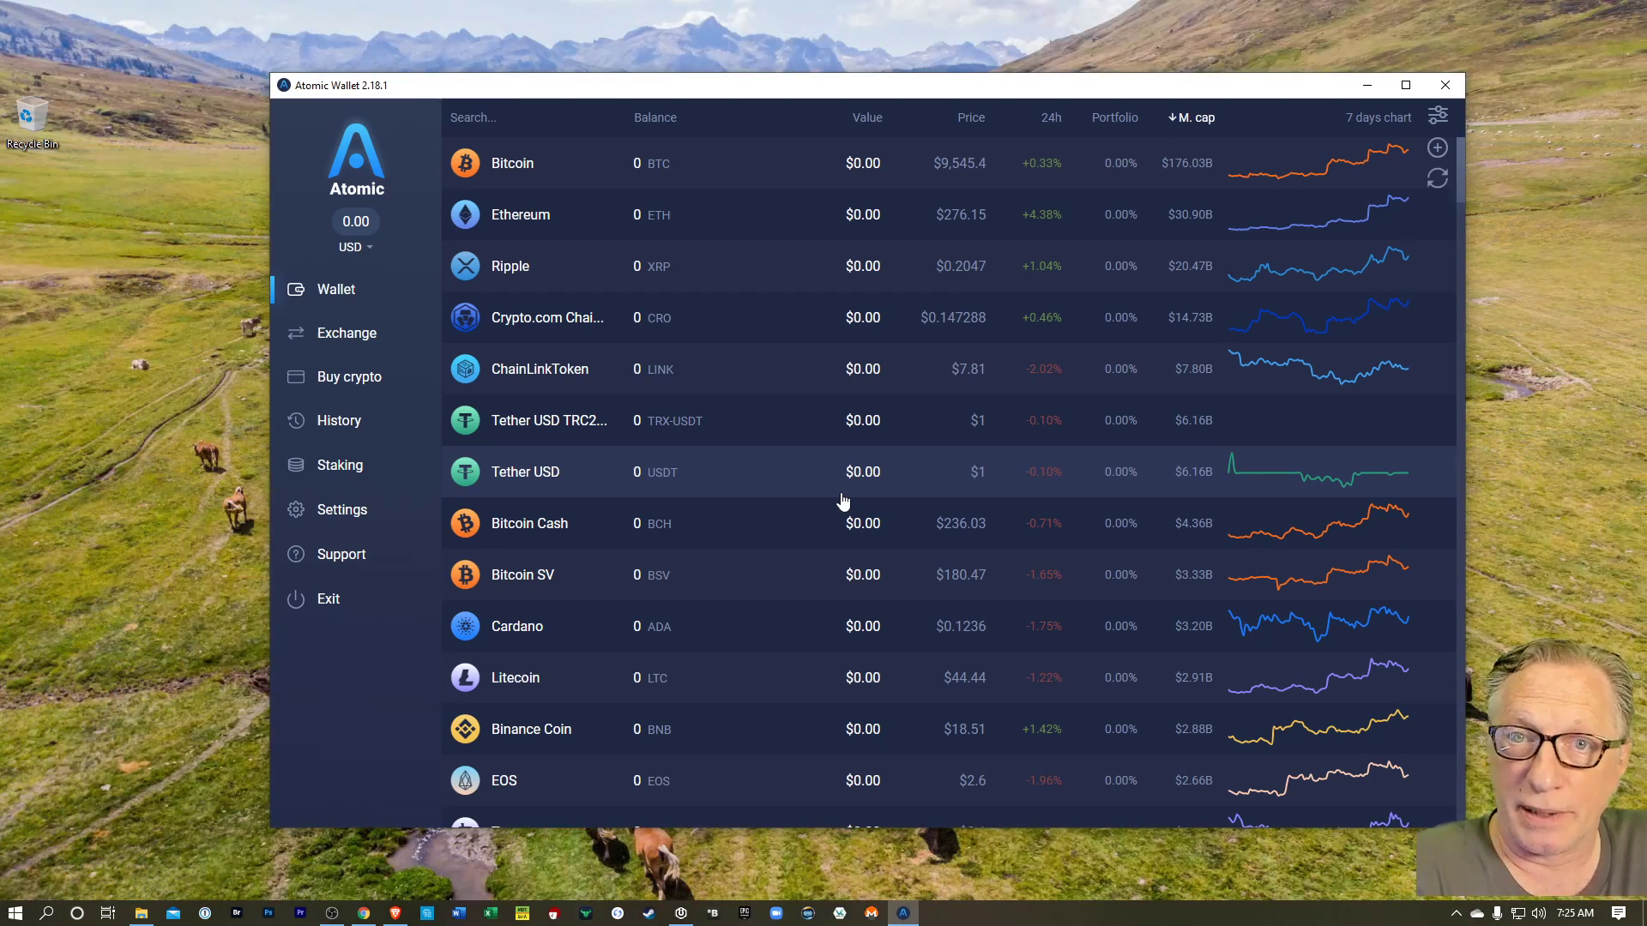
Step: Visit the Exchange, Buy crypto and History pages, ending on the Staking yields list
click(324, 340)
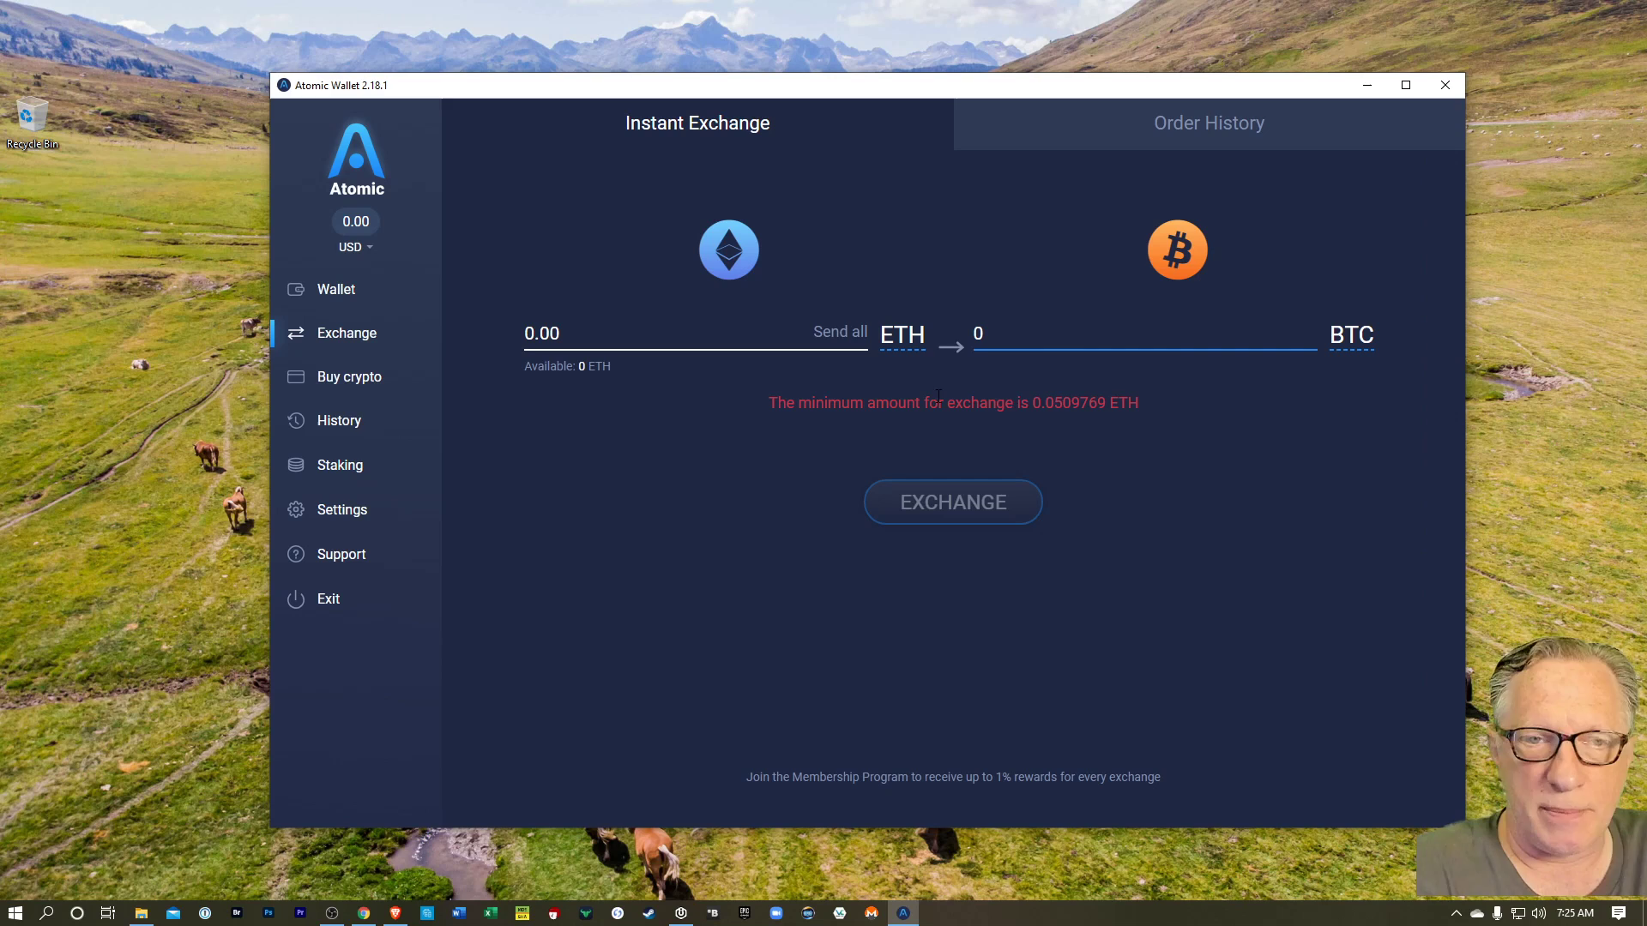
click(353, 386)
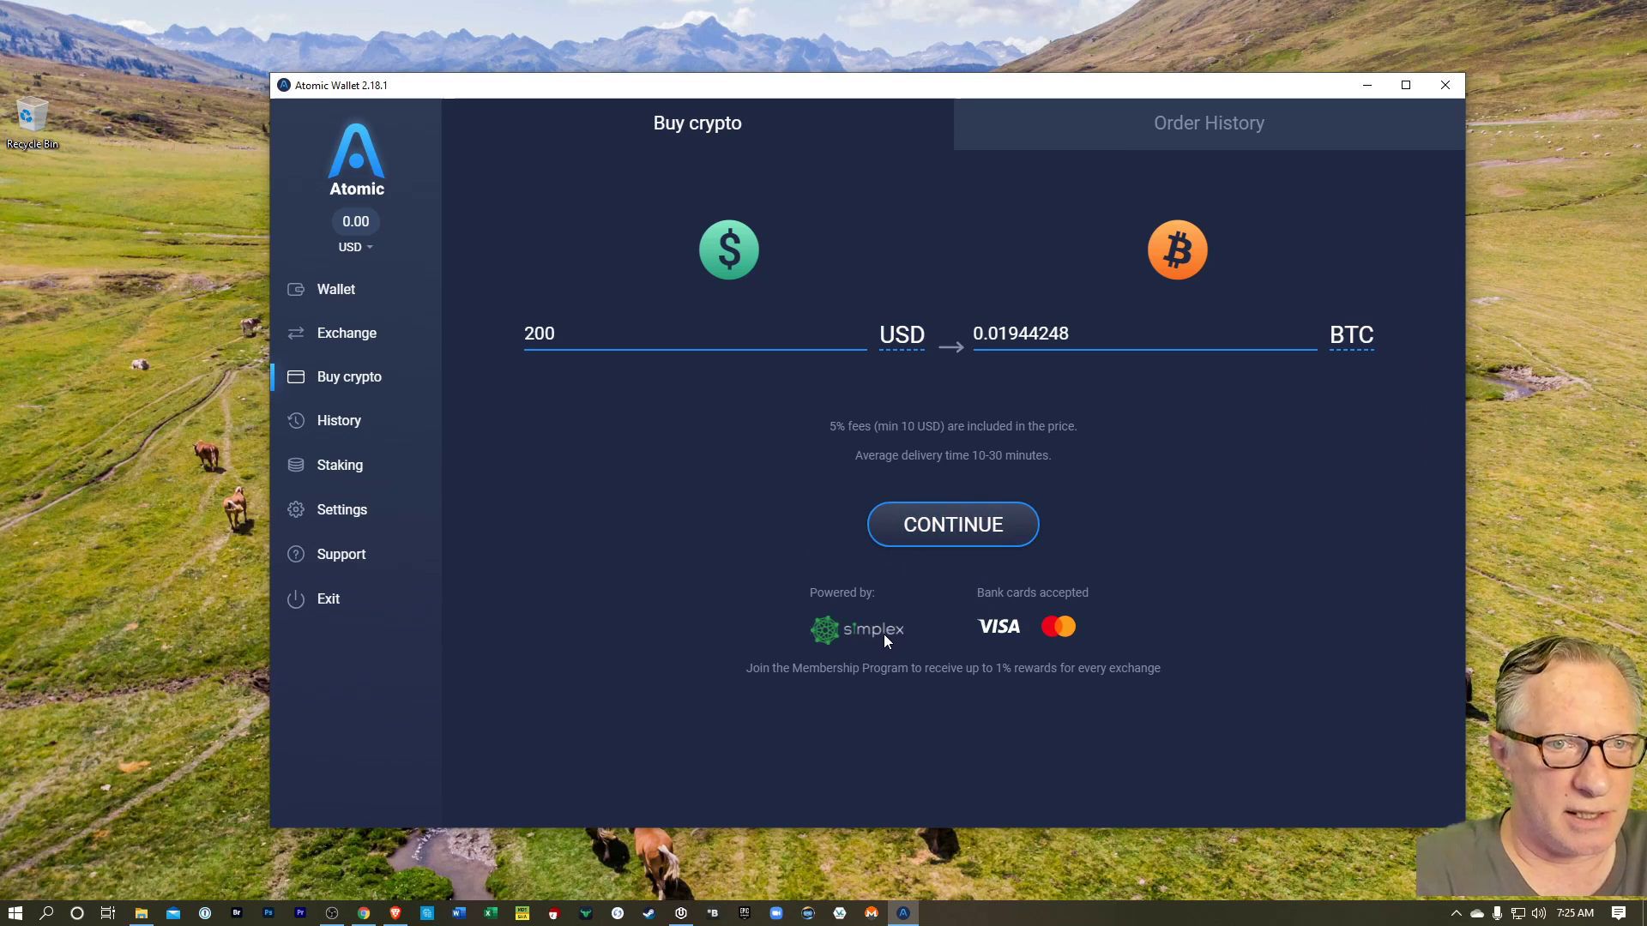
click(318, 420)
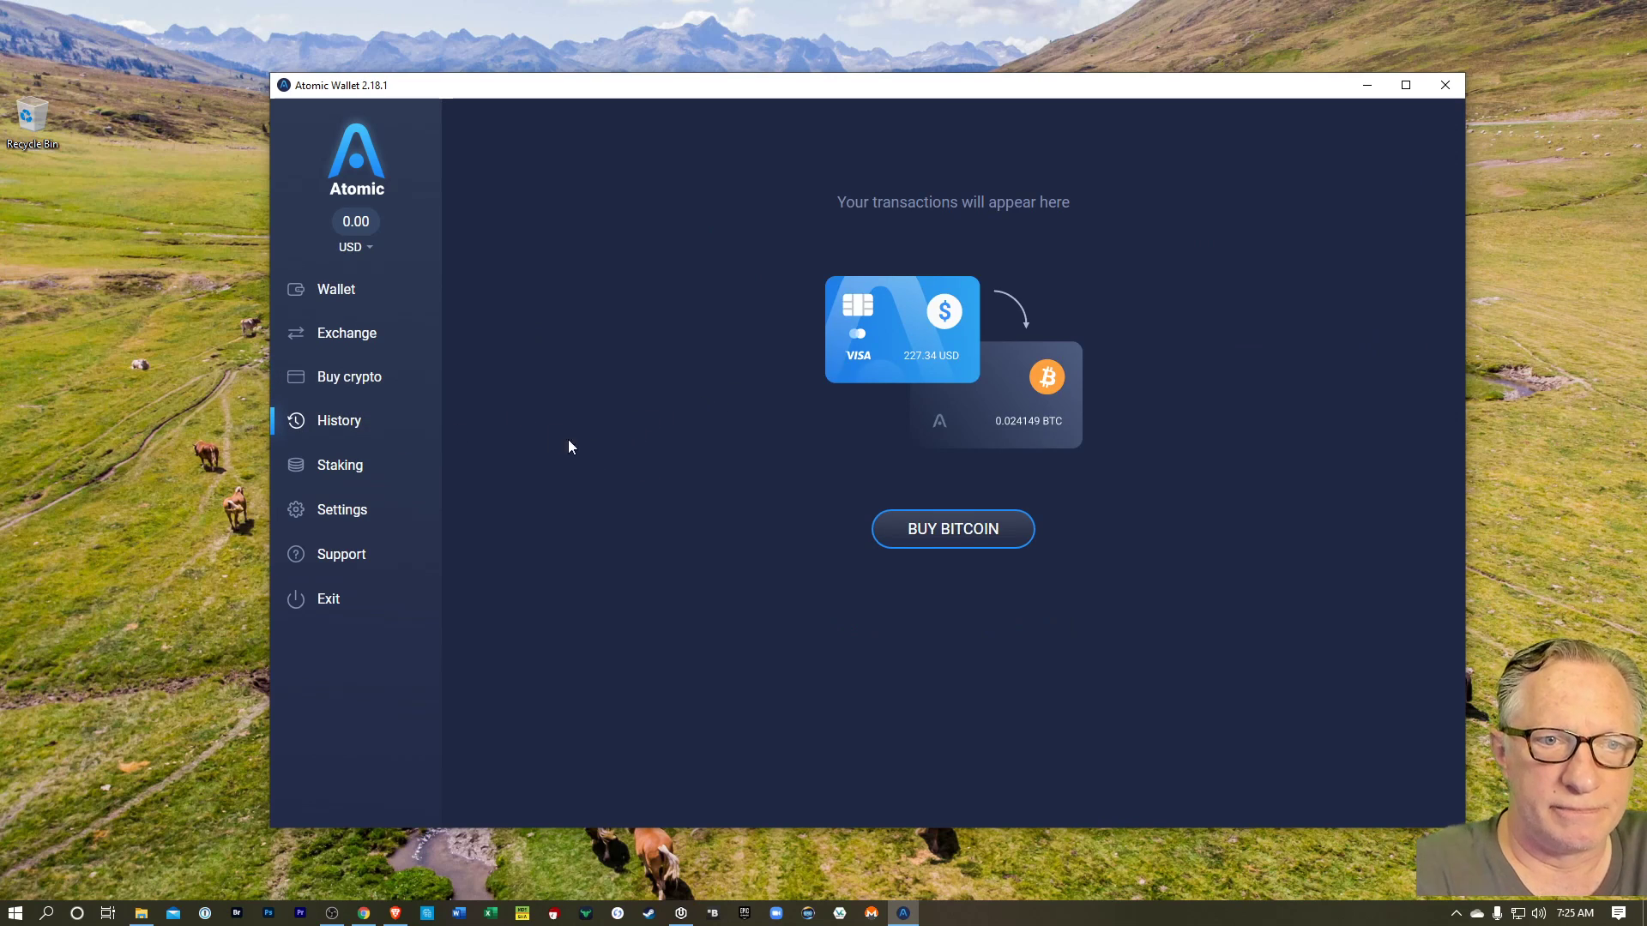
click(355, 469)
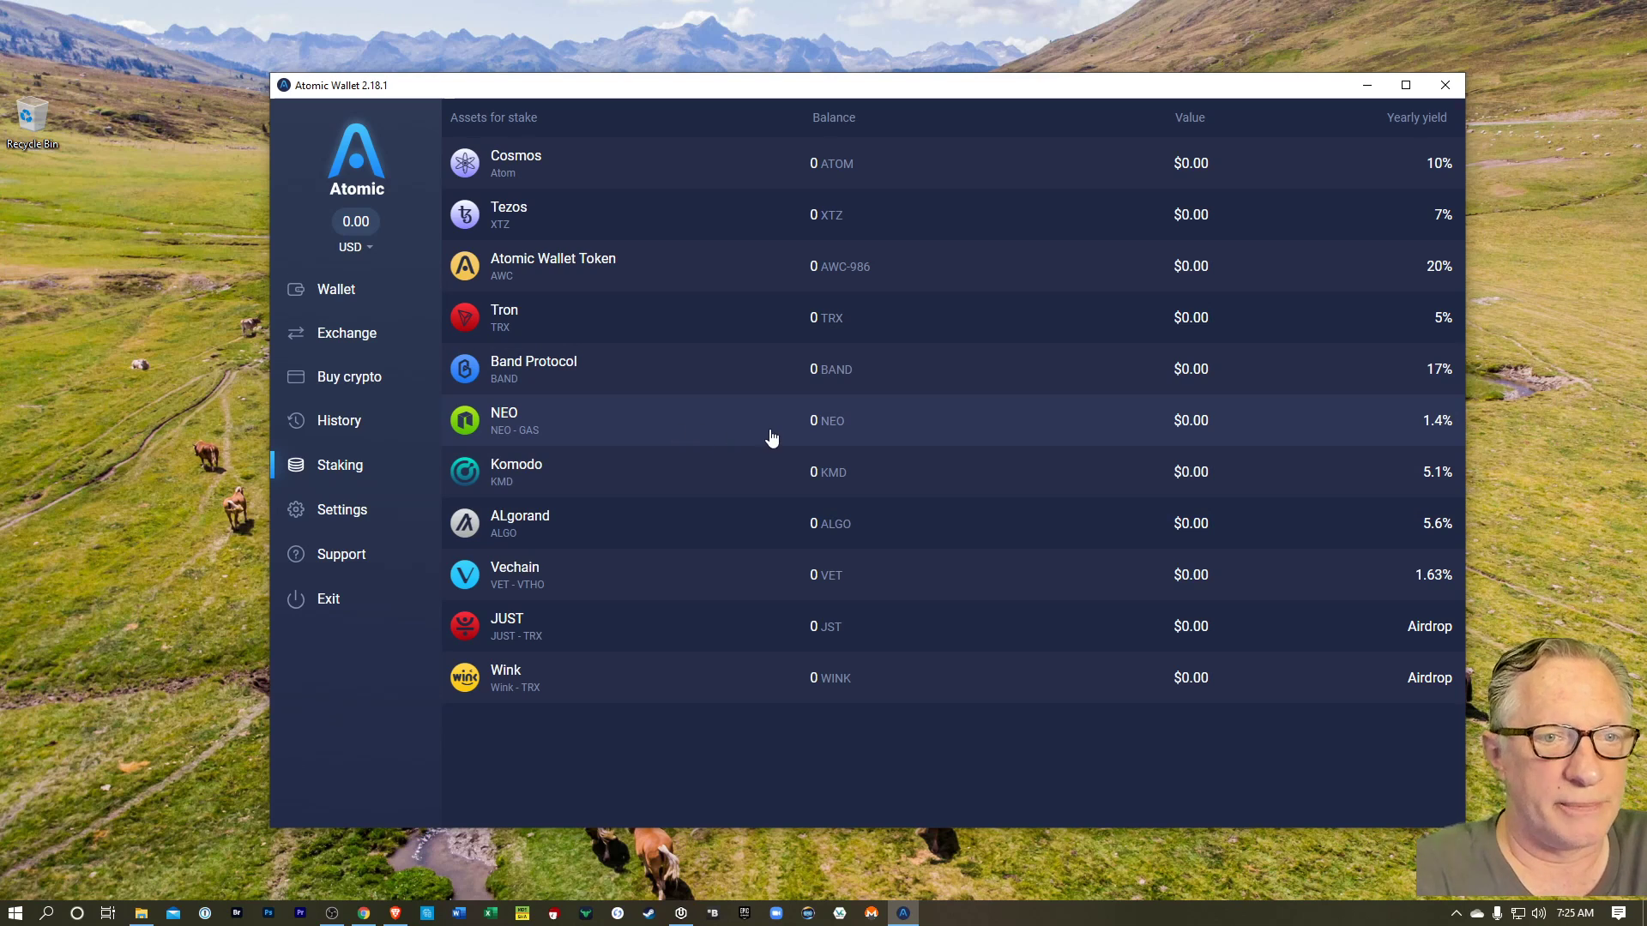
Step: Open Settings to view the Membership cashback tiers, Blue 0.25% through Platinum 1%
click(356, 514)
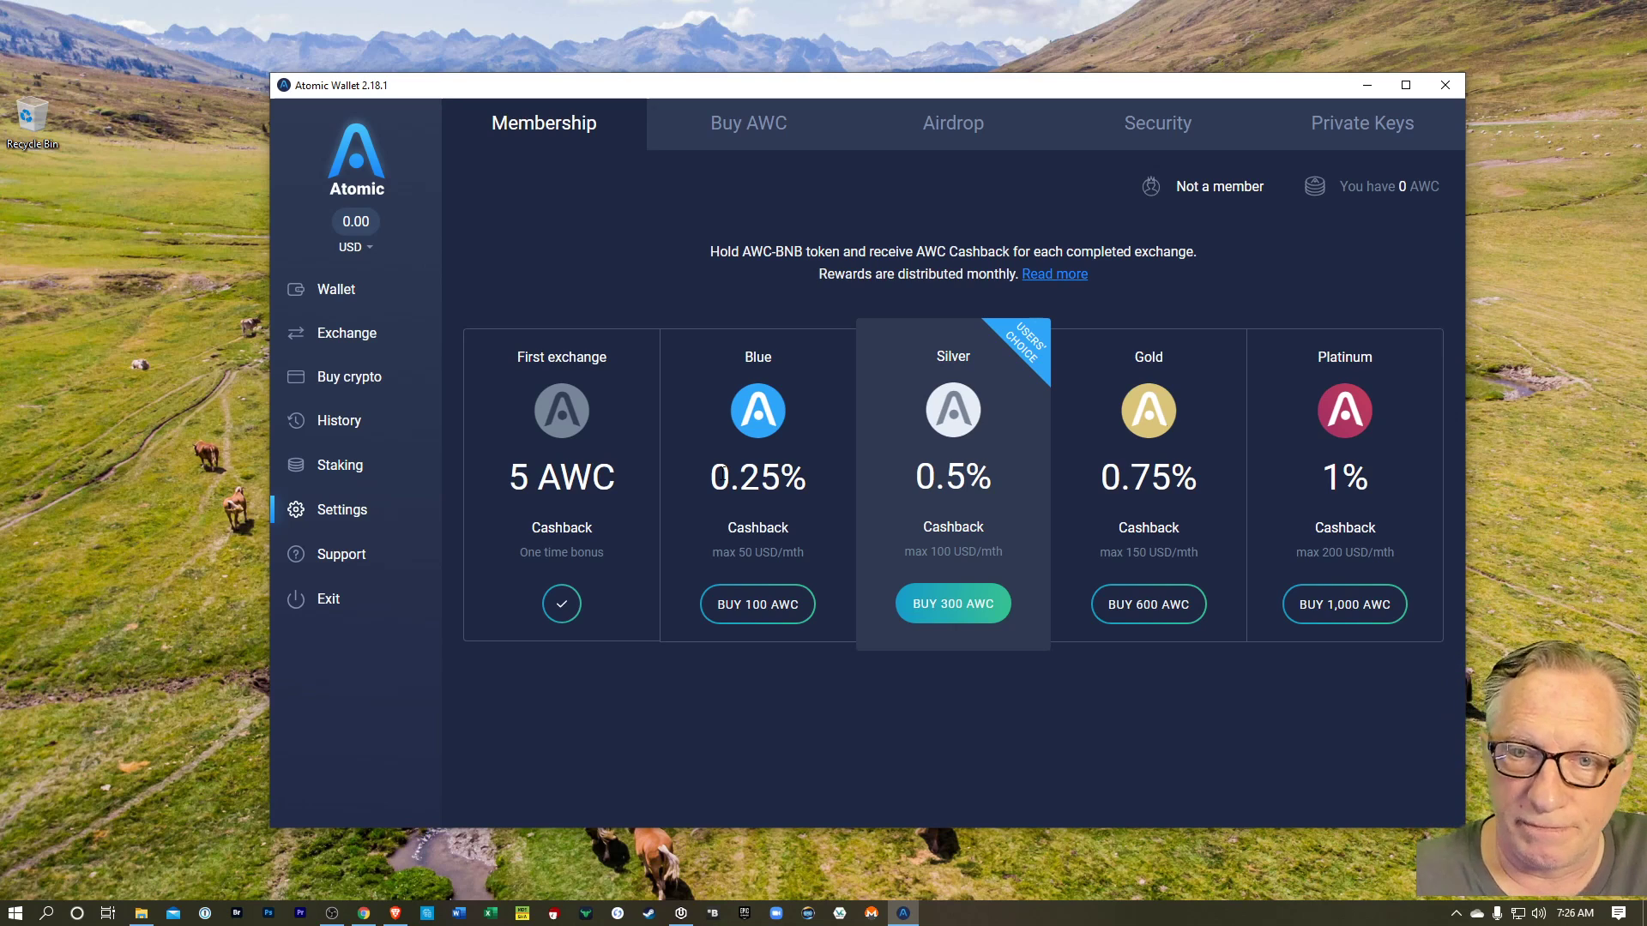
Step: Review the Buy AWC tab for 300 AWC with BNB, then the suspended Airdrop notice
click(953, 604)
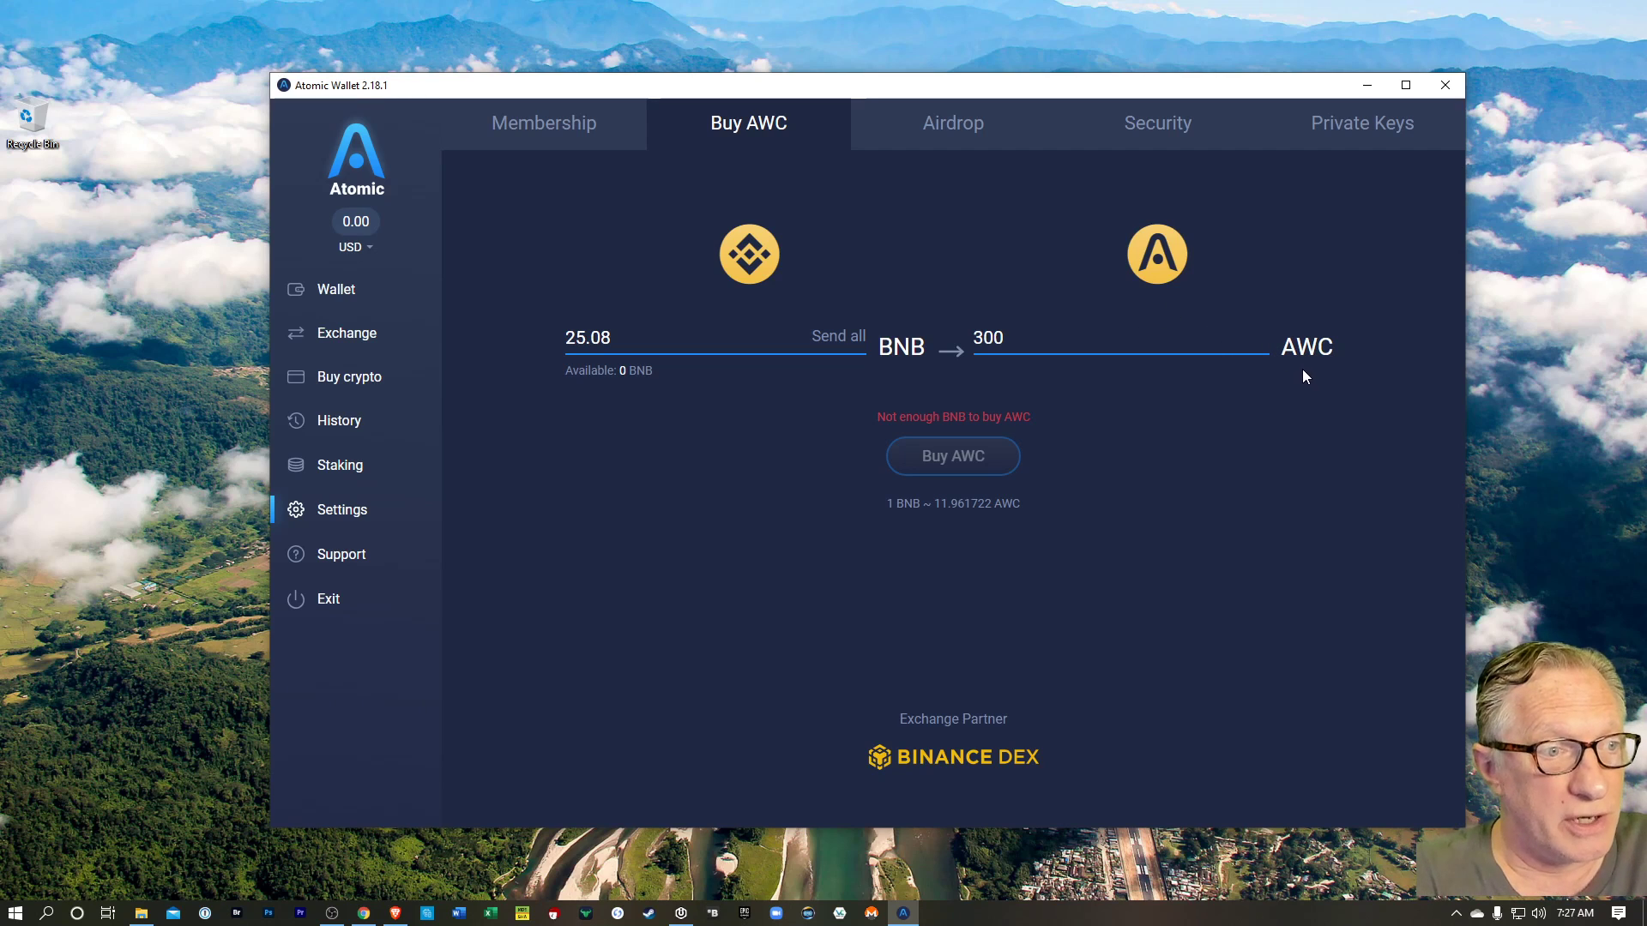
click(954, 125)
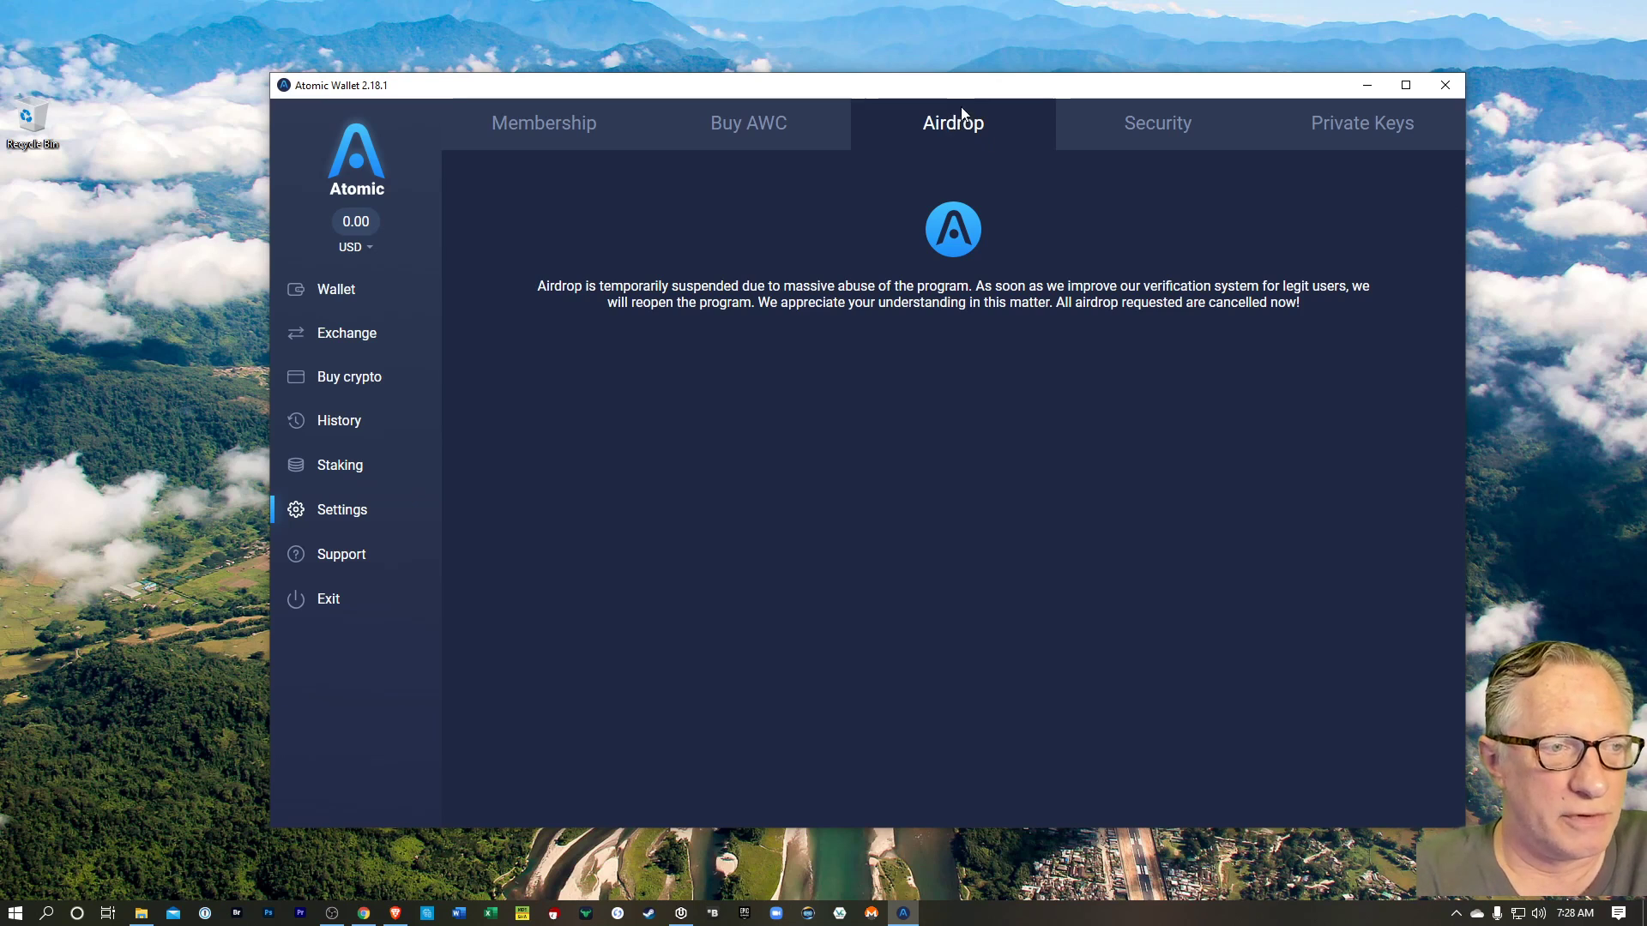
Step: View the Security password-change form, then the Private Keys tab
click(1166, 125)
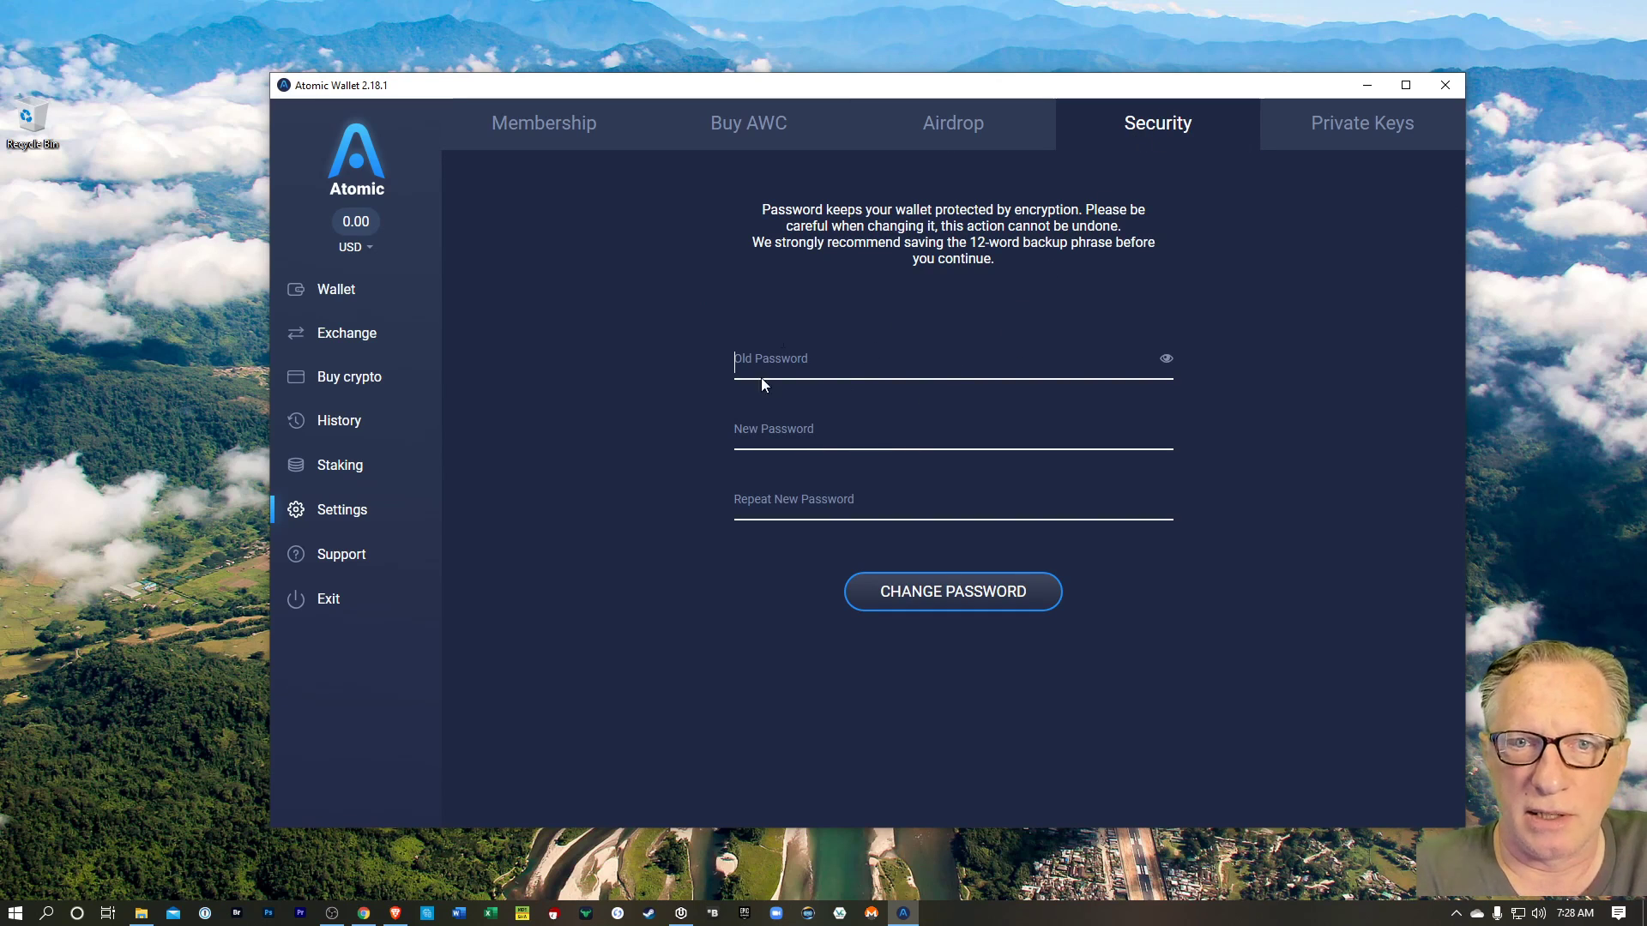
click(1355, 129)
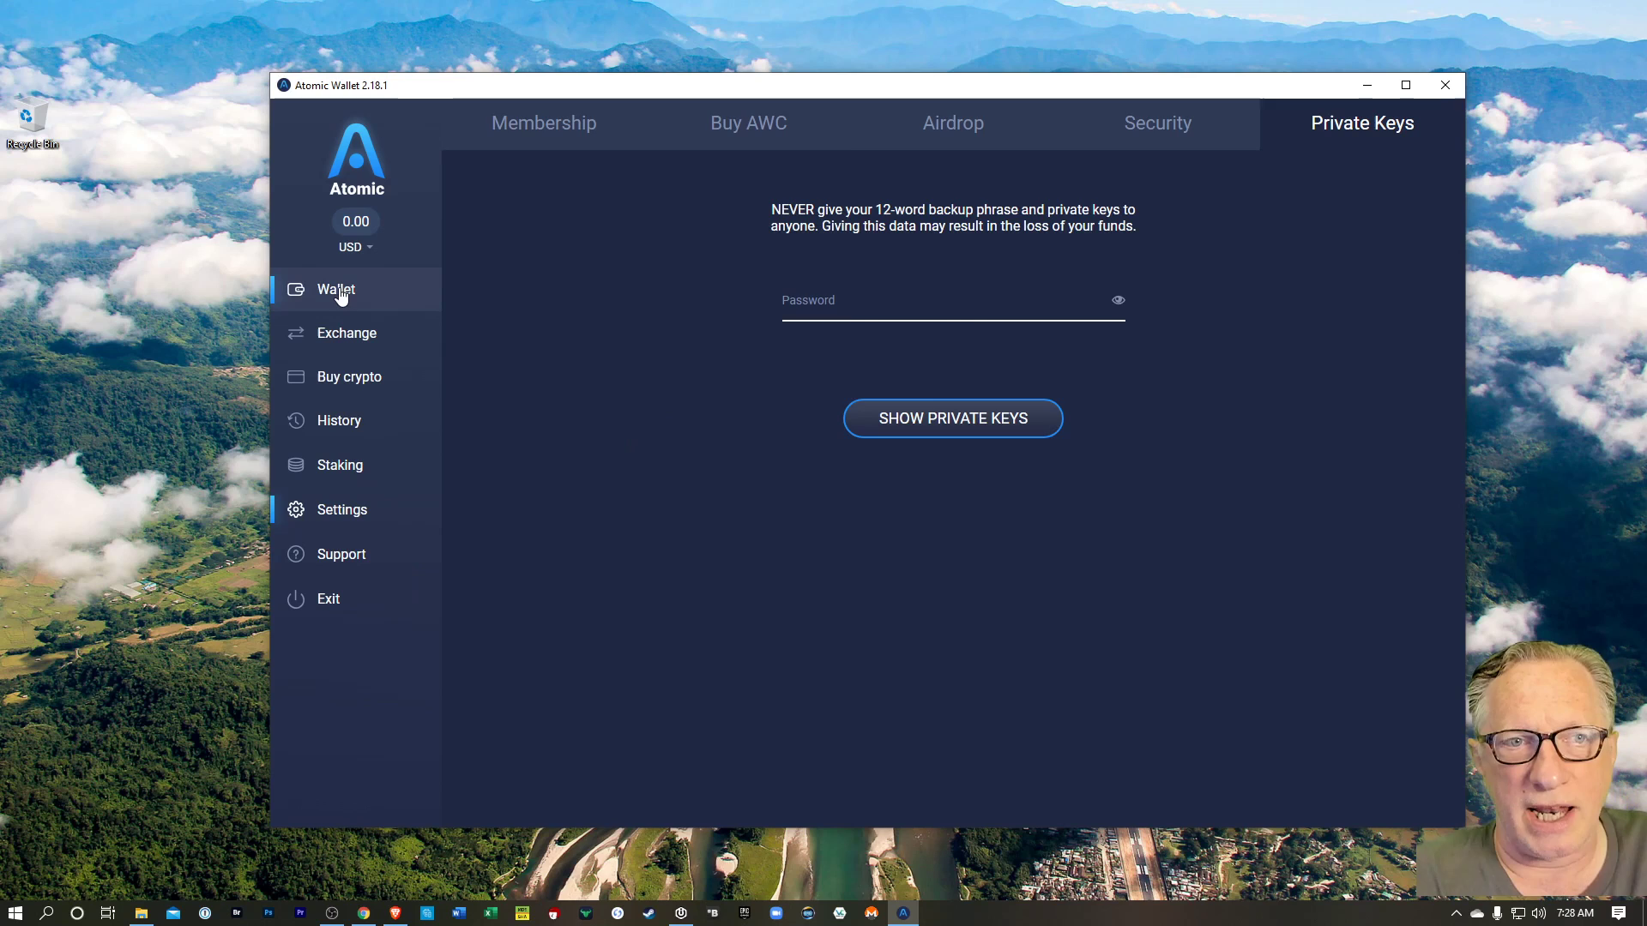
Step: Open the Coinbase Bitcoin wallet from Portfolio and set the send amount to the full $19.96
click(340, 293)
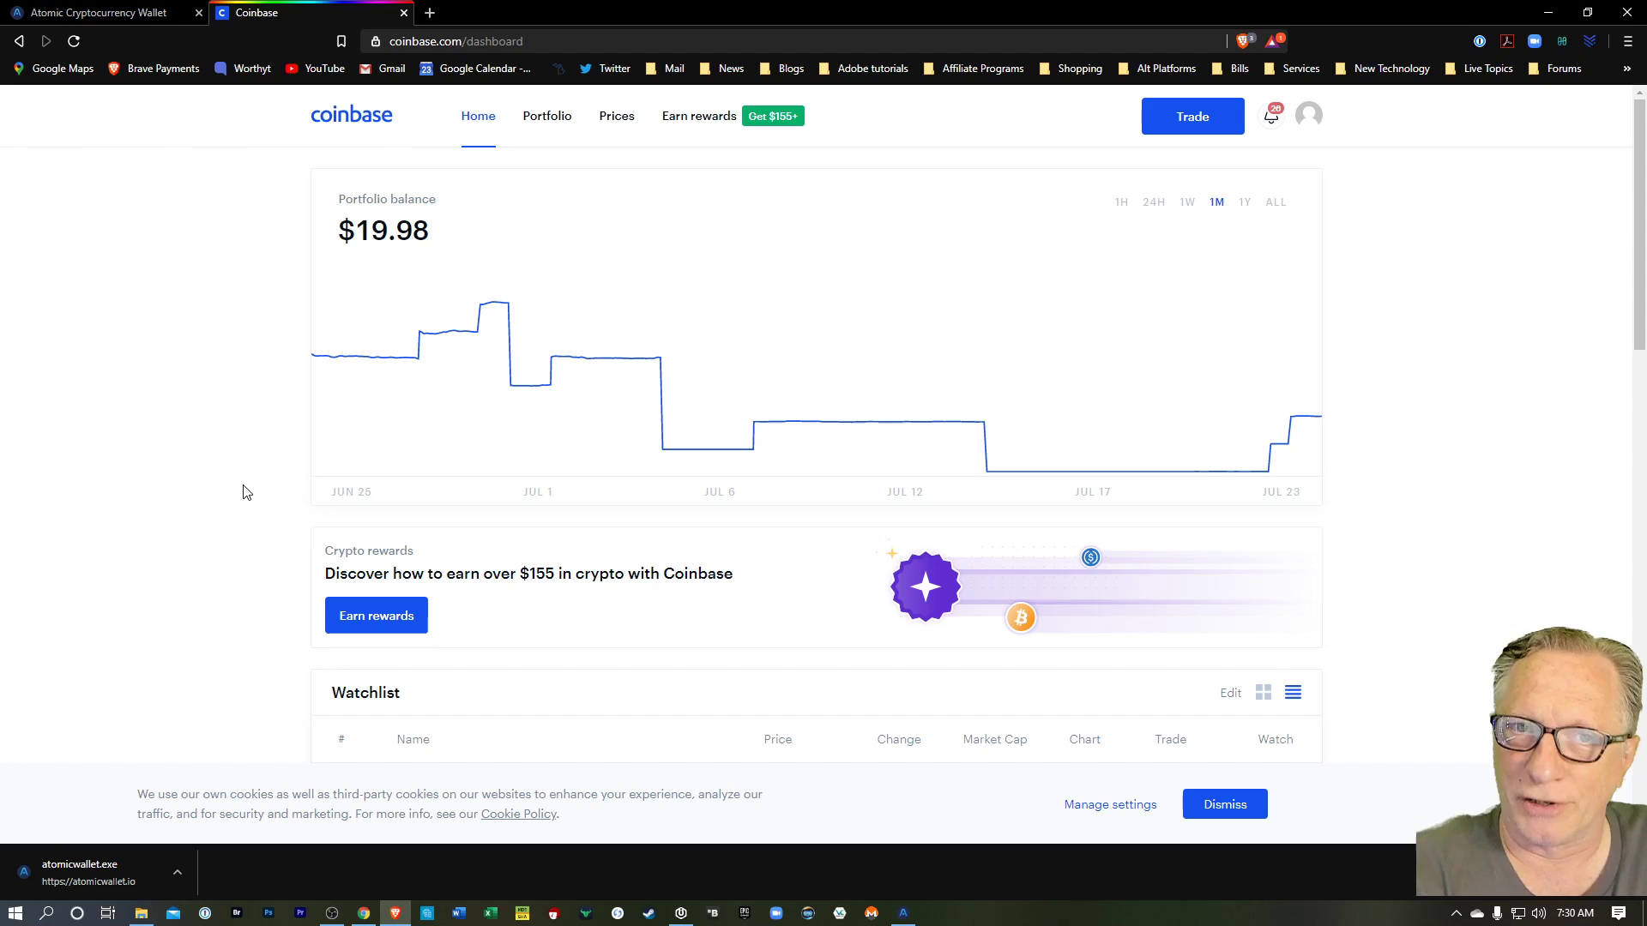
click(550, 118)
scroll(121, 438, down, 4)
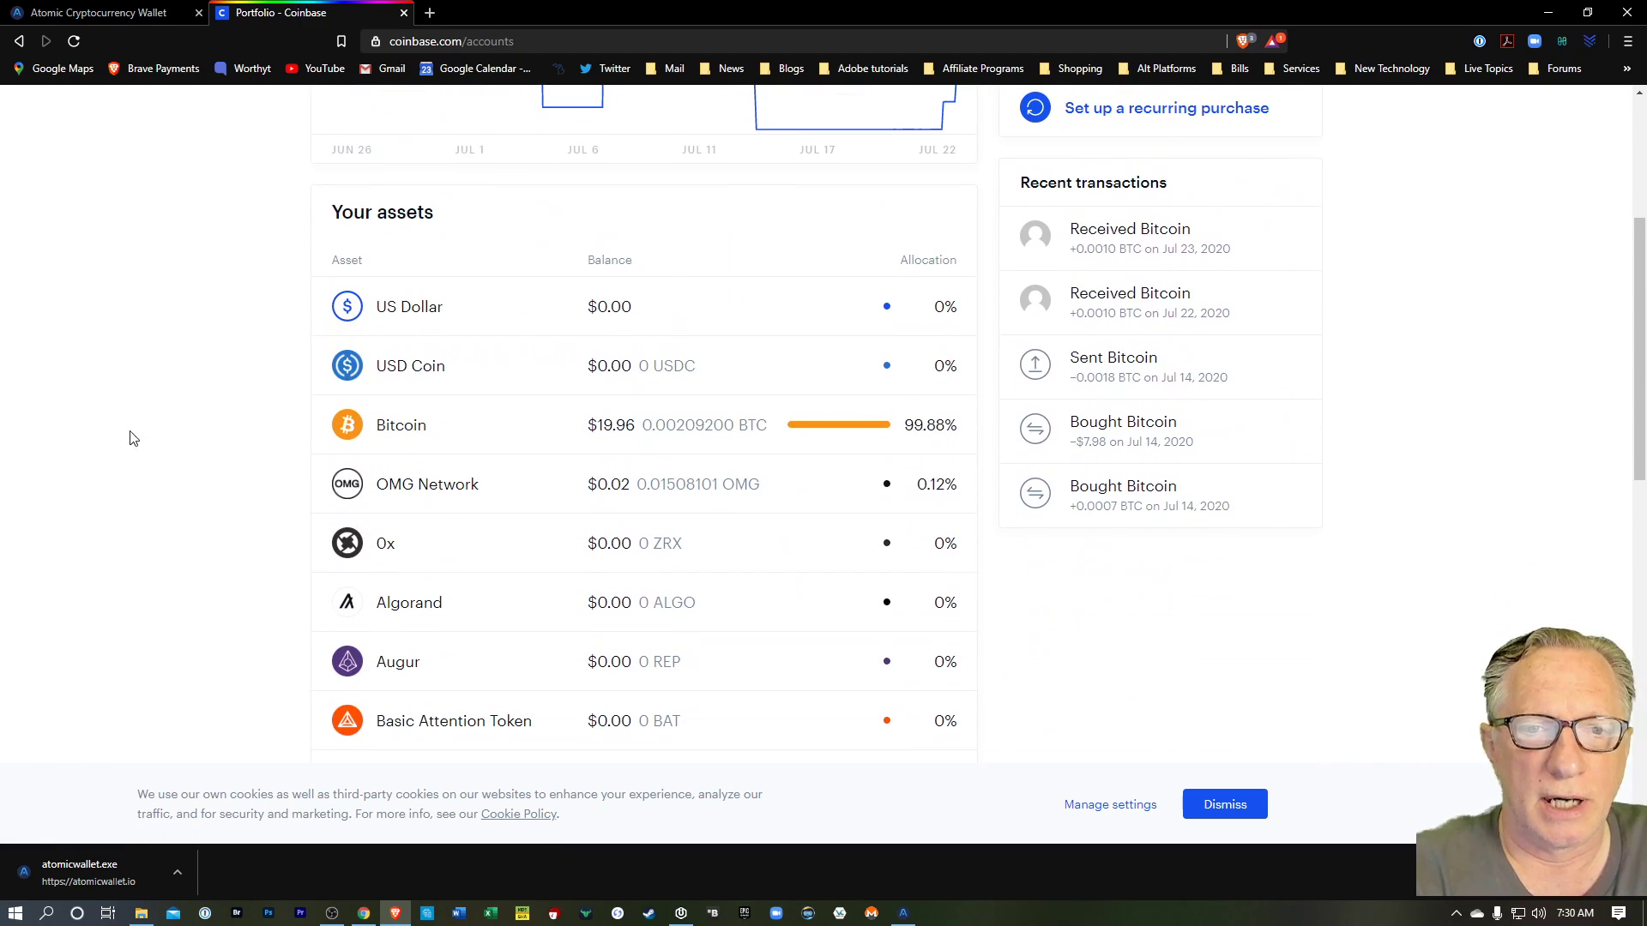
click(603, 427)
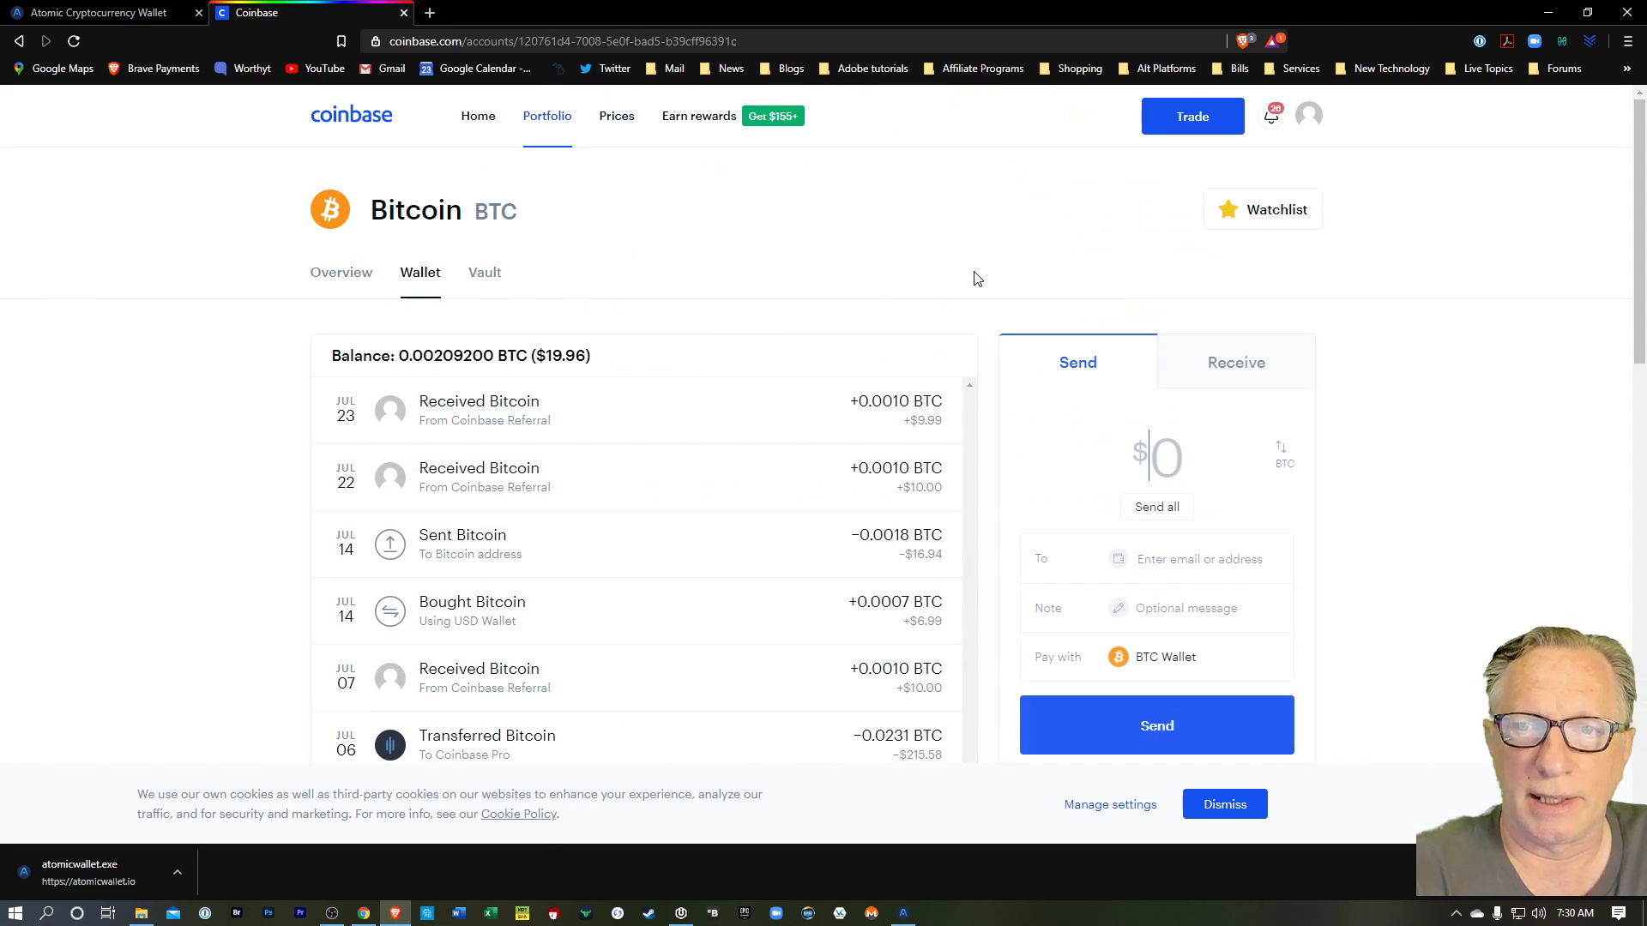
click(1156, 506)
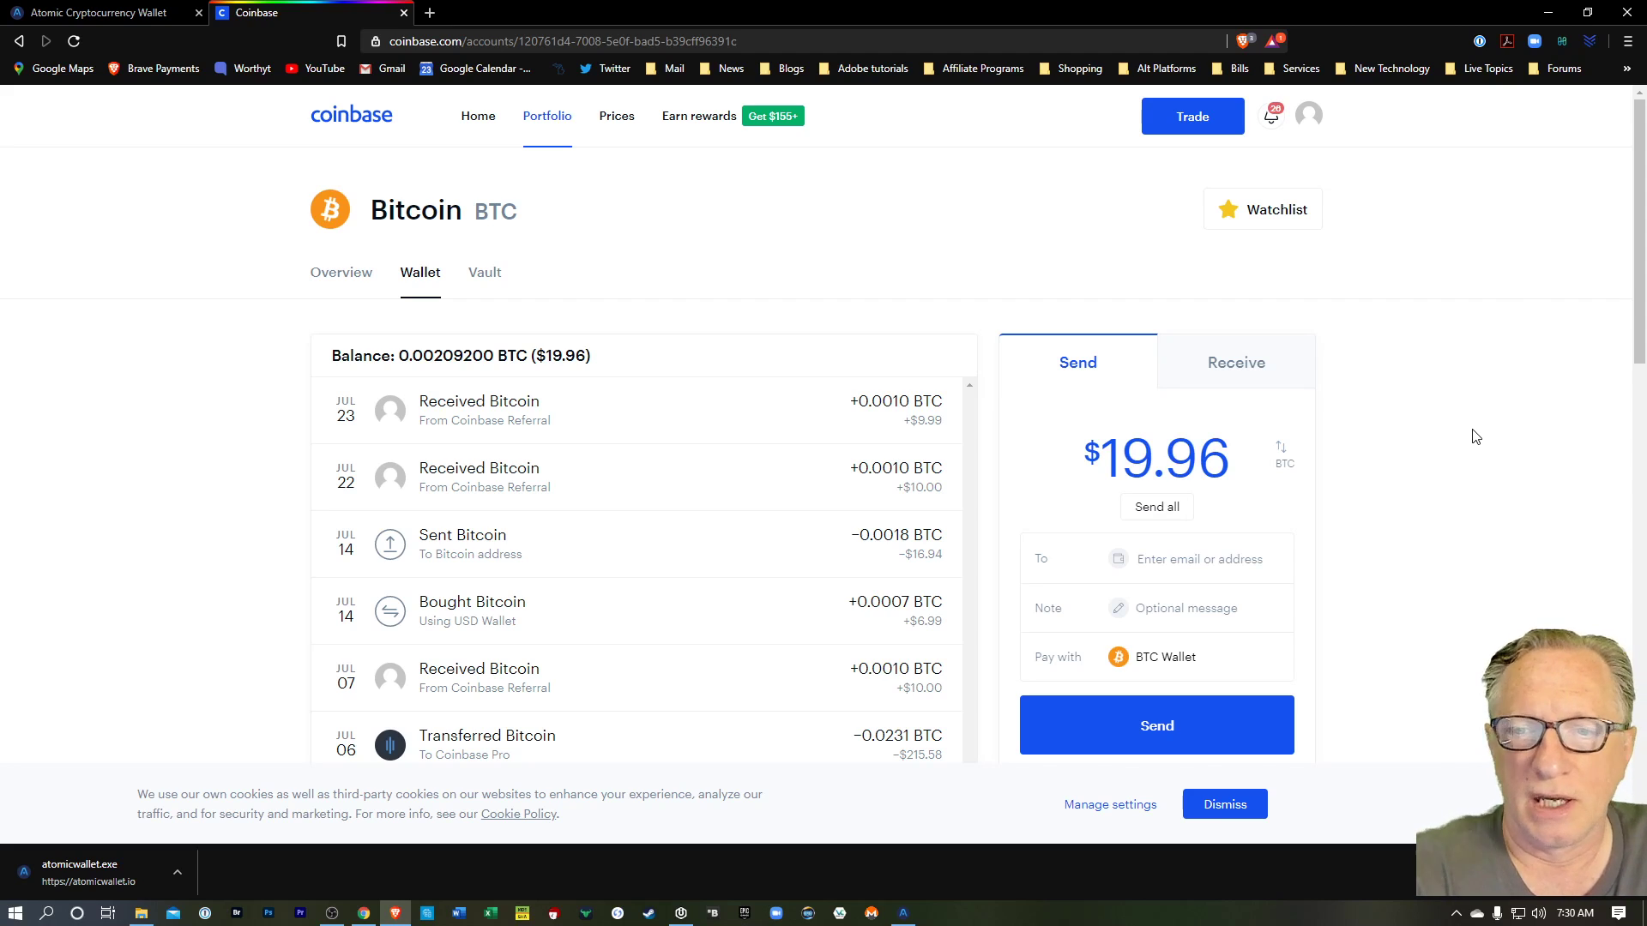
scroll(1378, 616, down, 1)
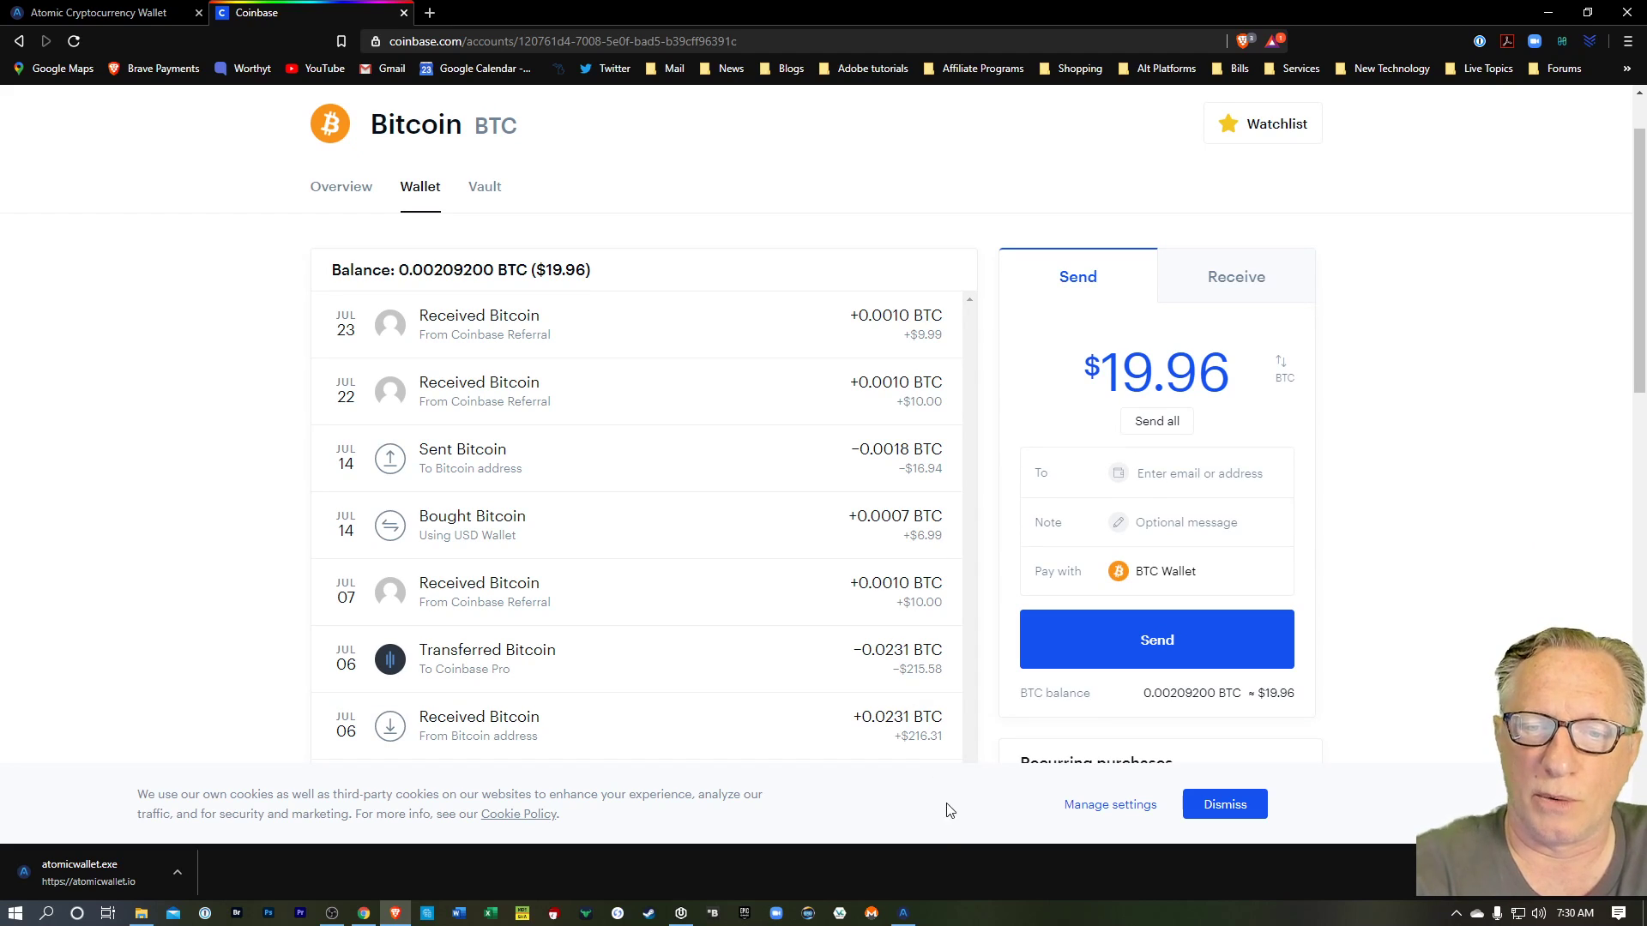
Step: Copy the Atomic Wallet BTC receiving address and return to the Coinbase send form
click(903, 913)
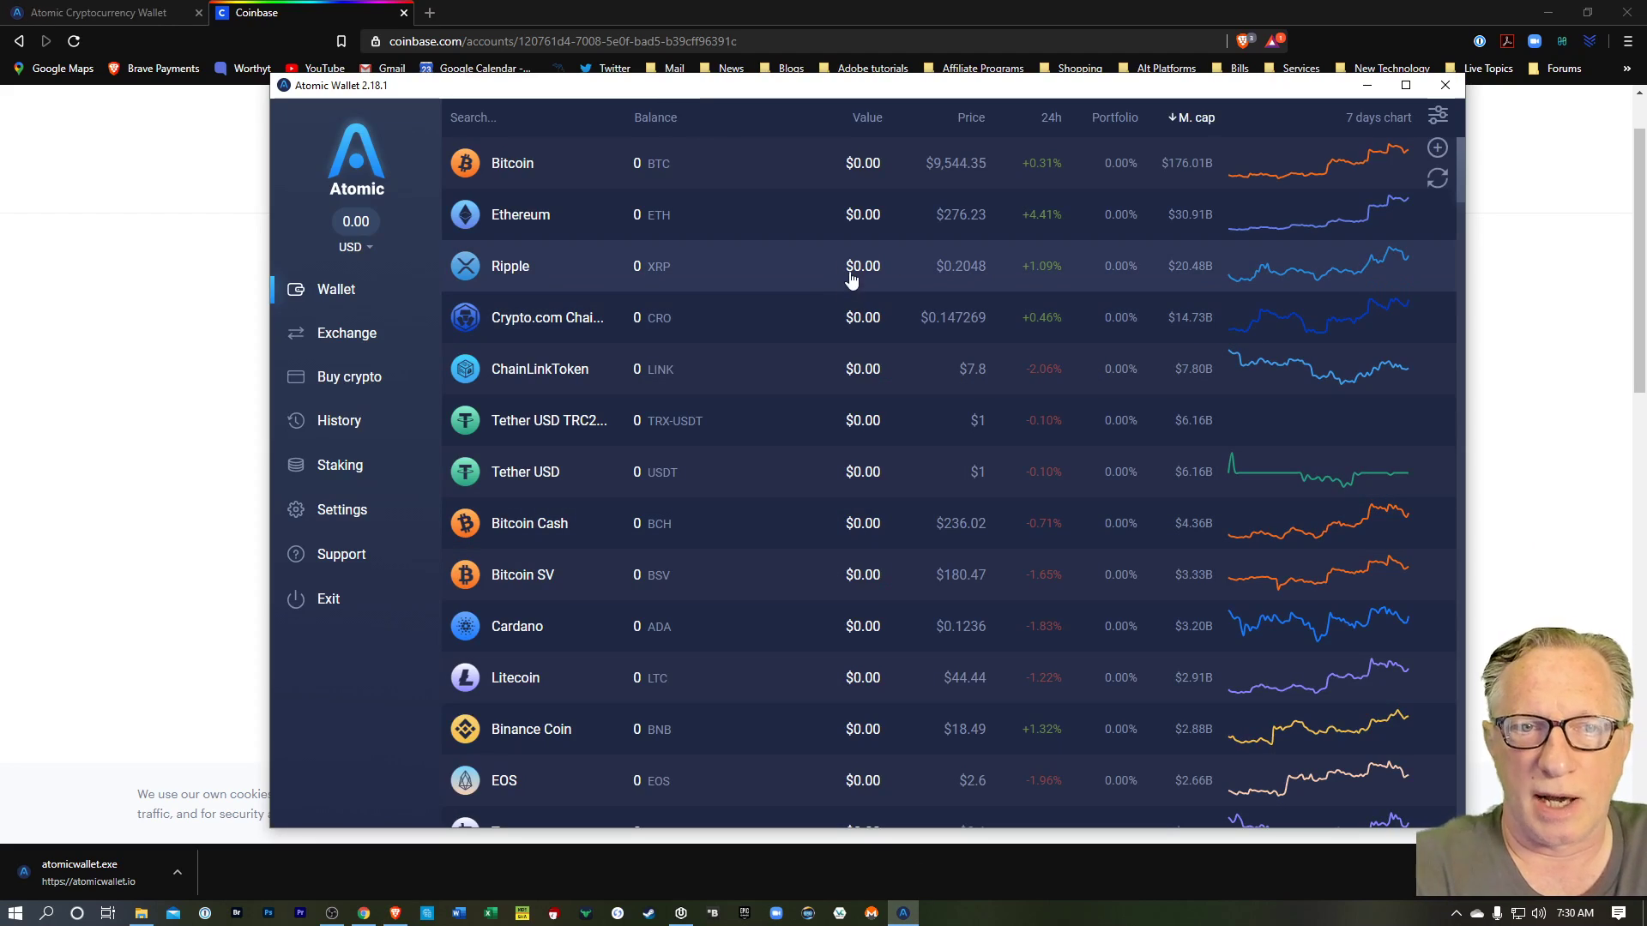
click(526, 169)
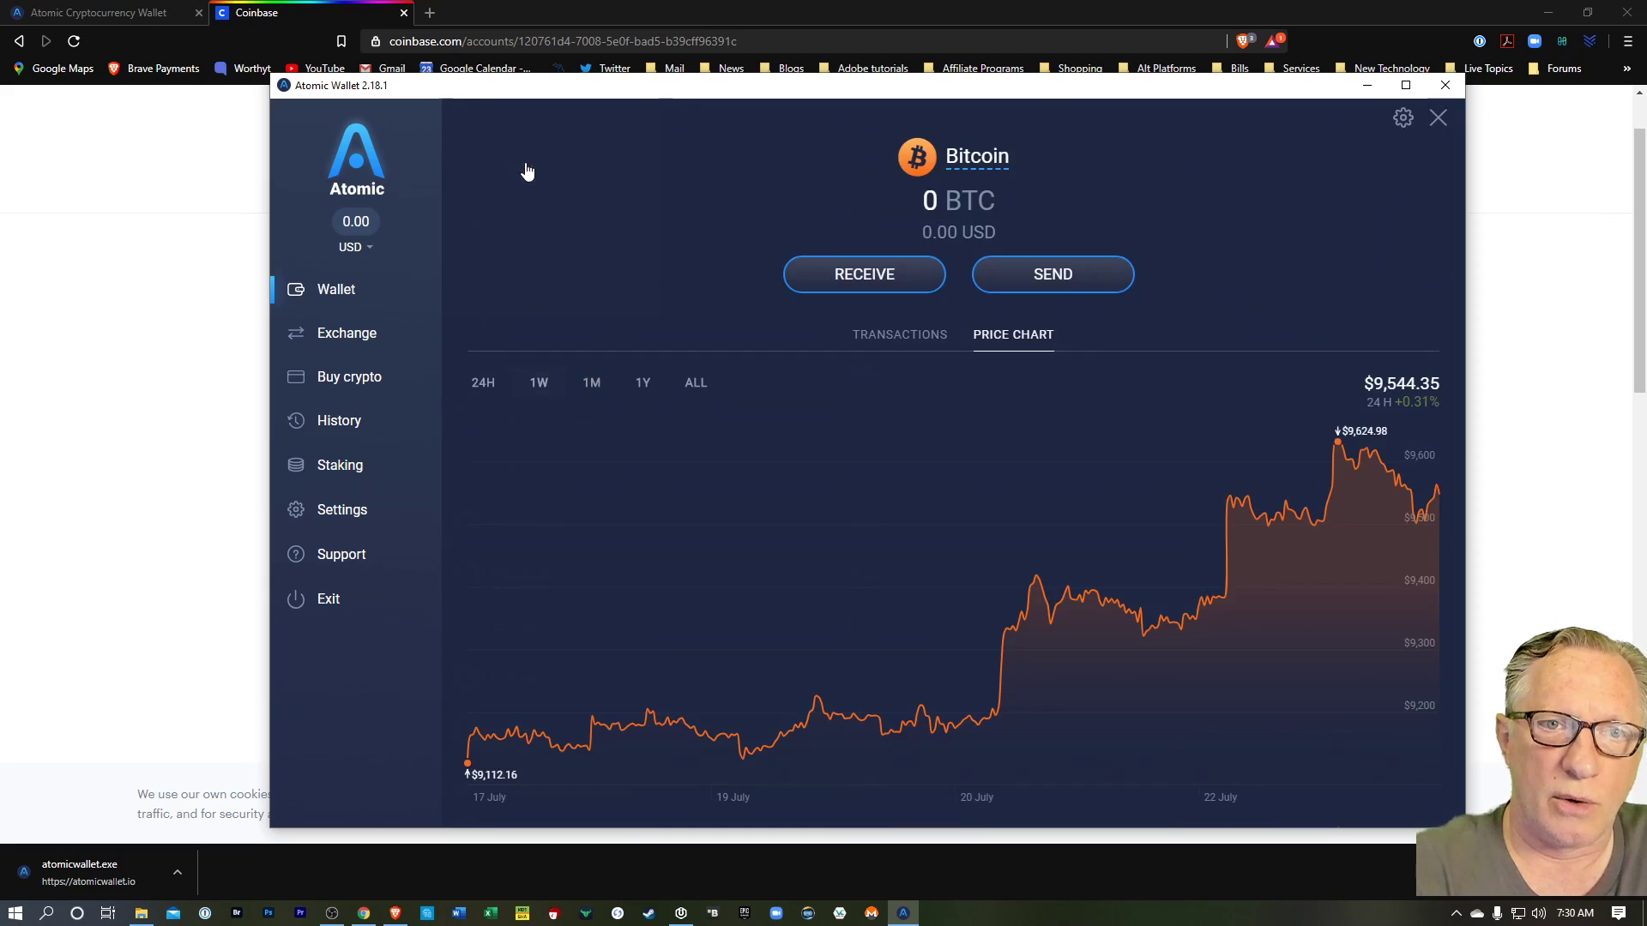
click(869, 283)
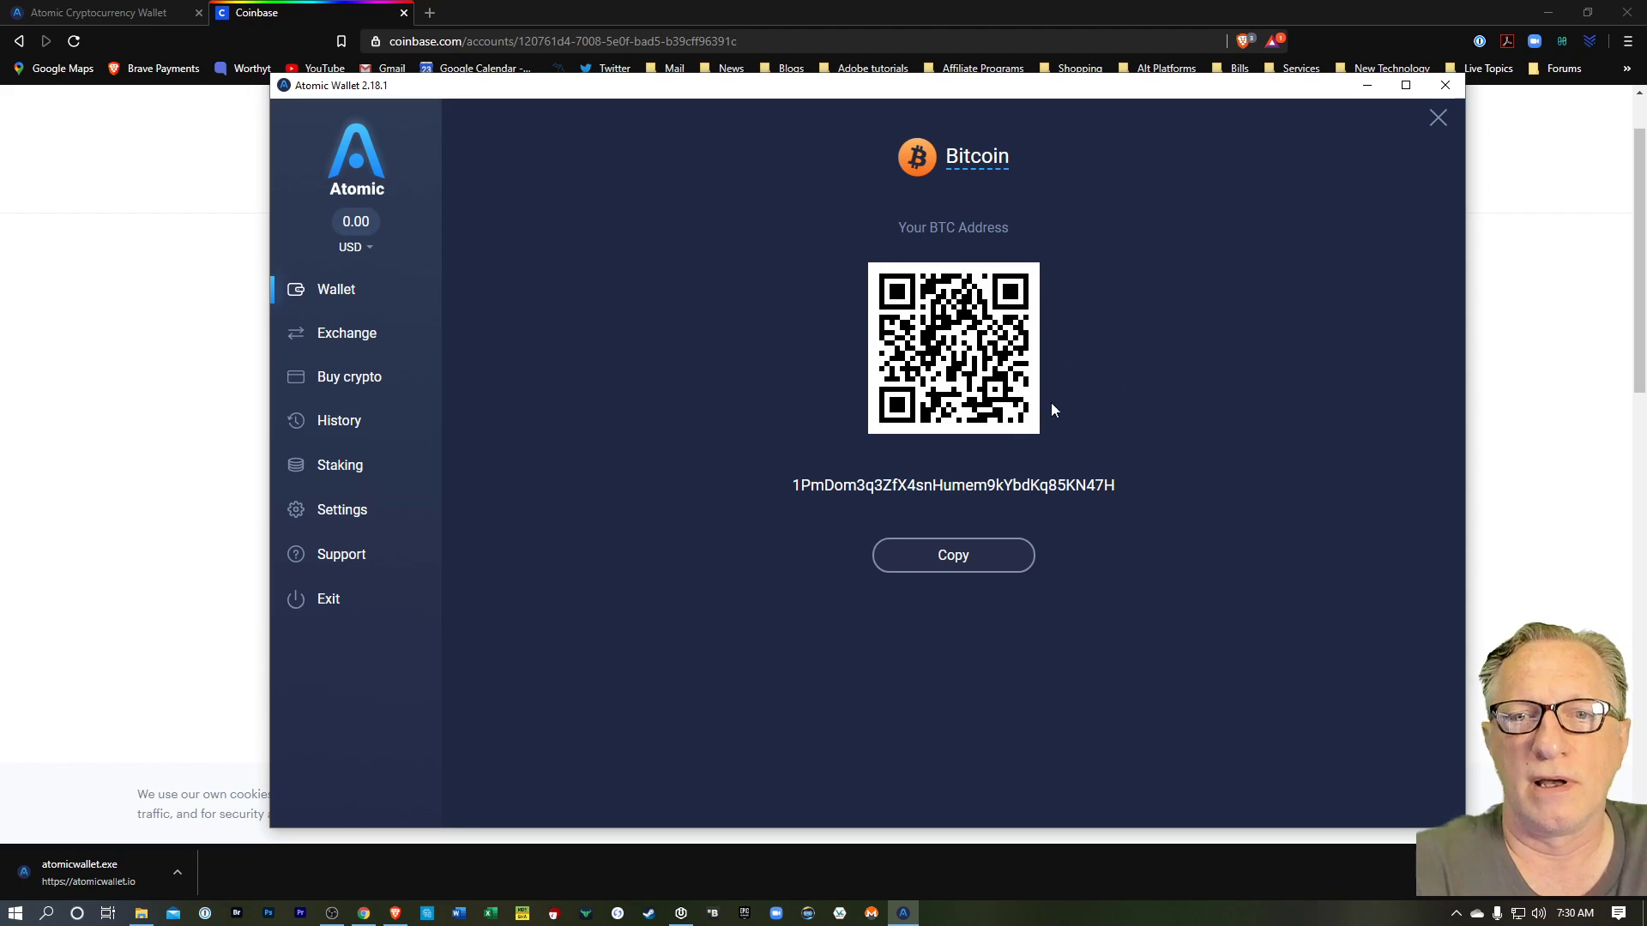
click(942, 558)
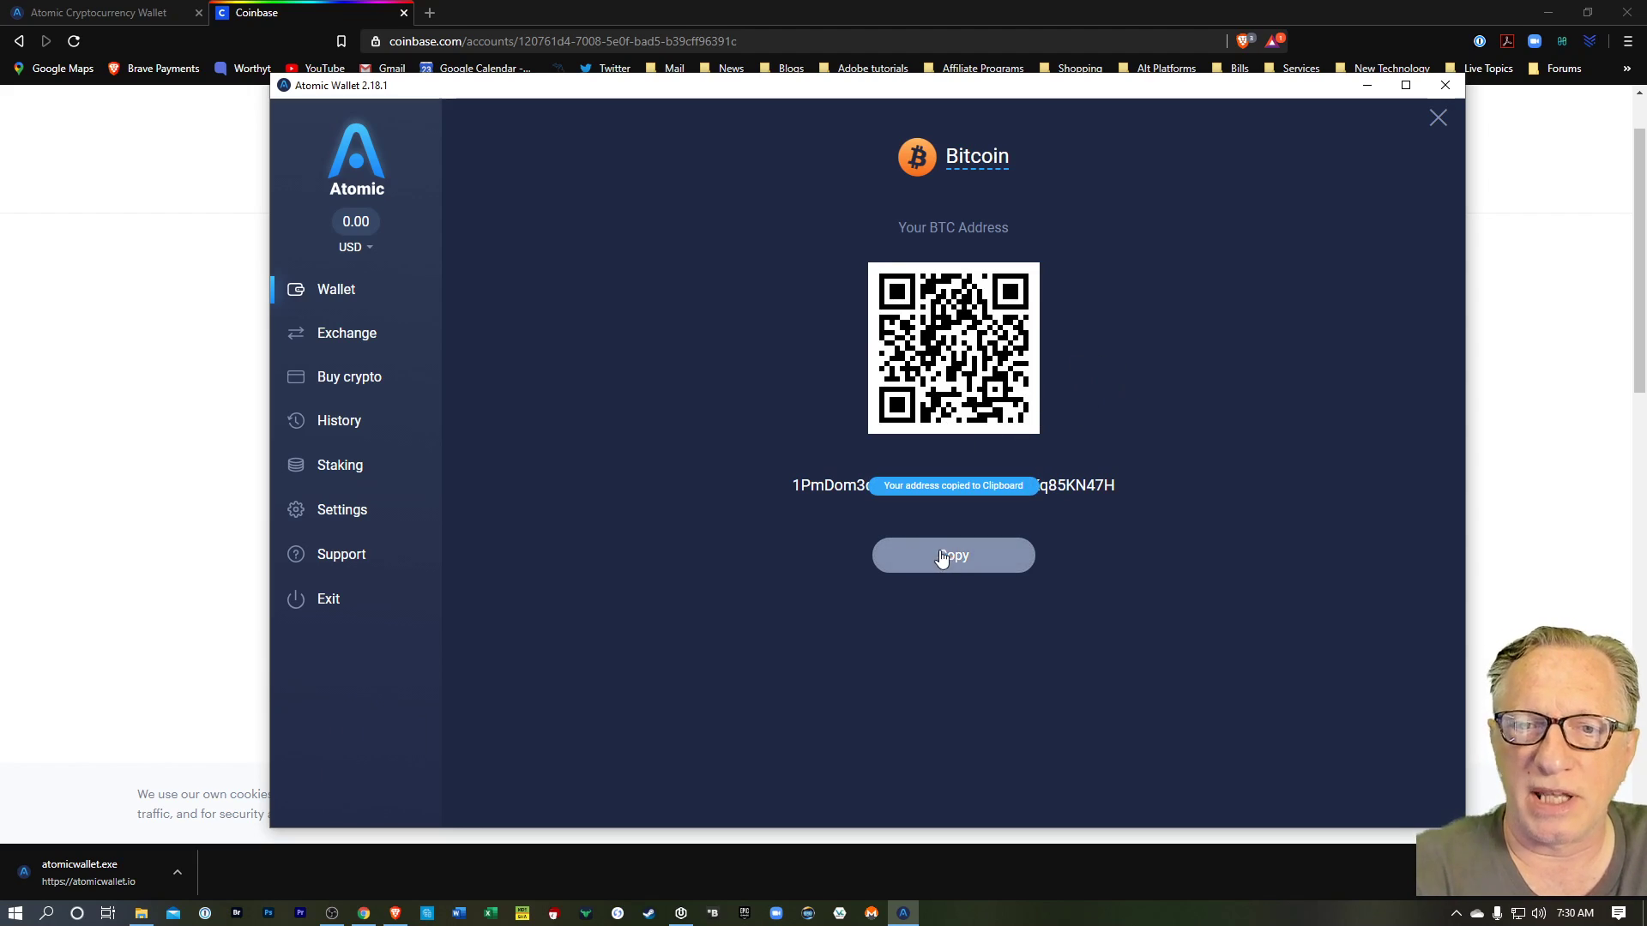
click(1584, 326)
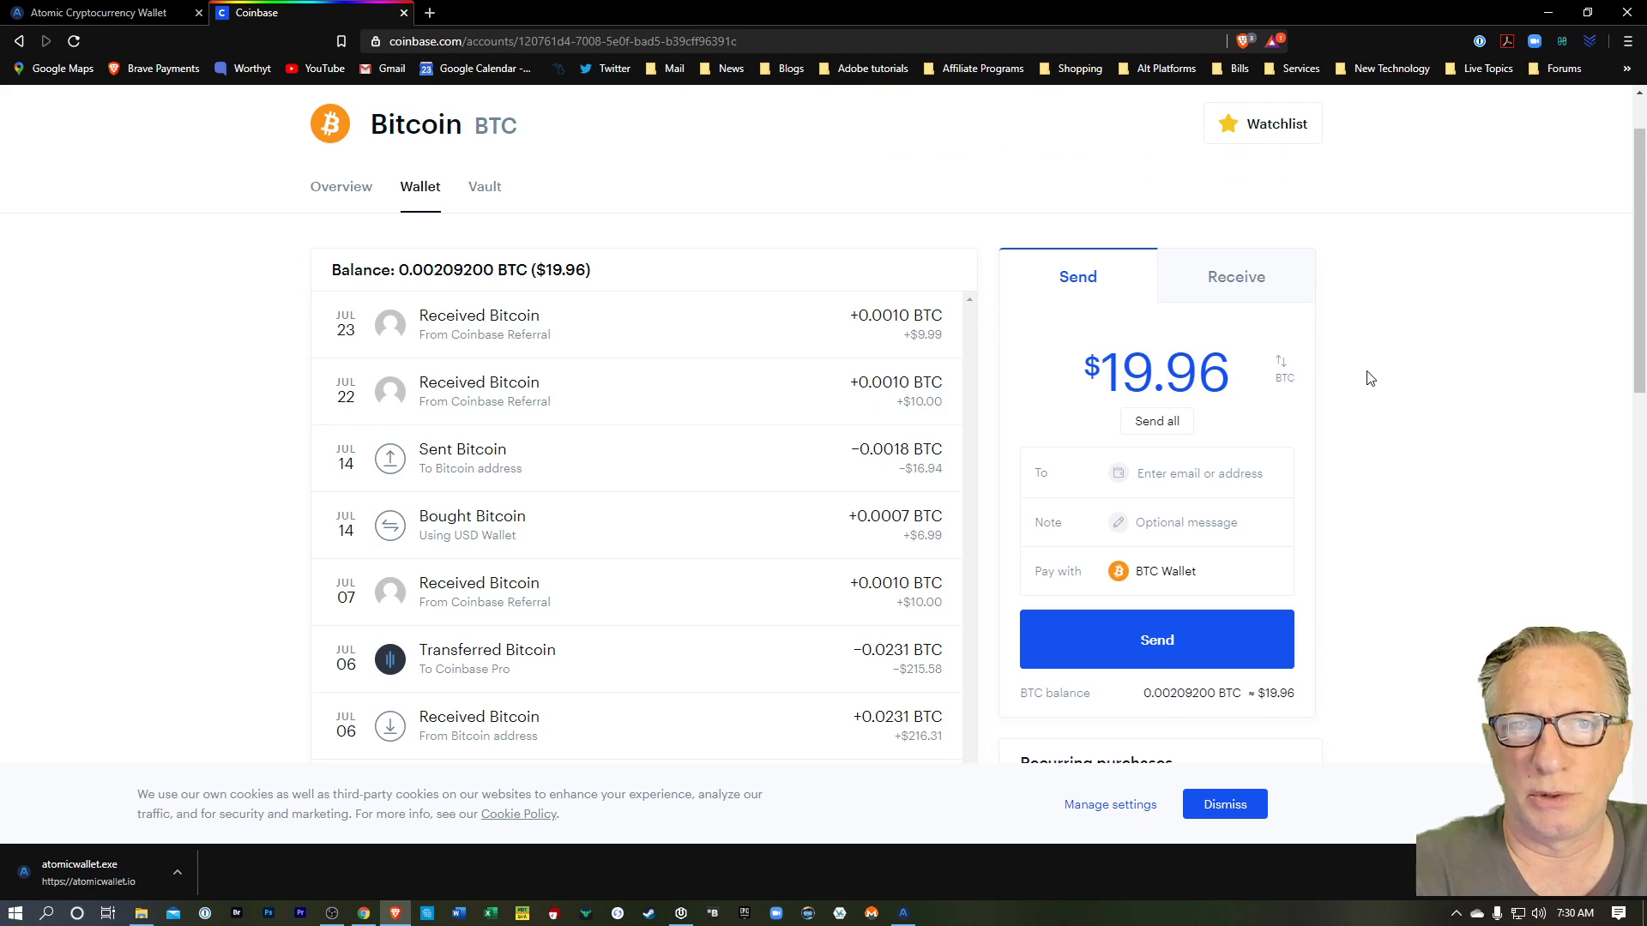
Step: Paste the Atomic Wallet BTC address into the Coinbase To field
click(1153, 472)
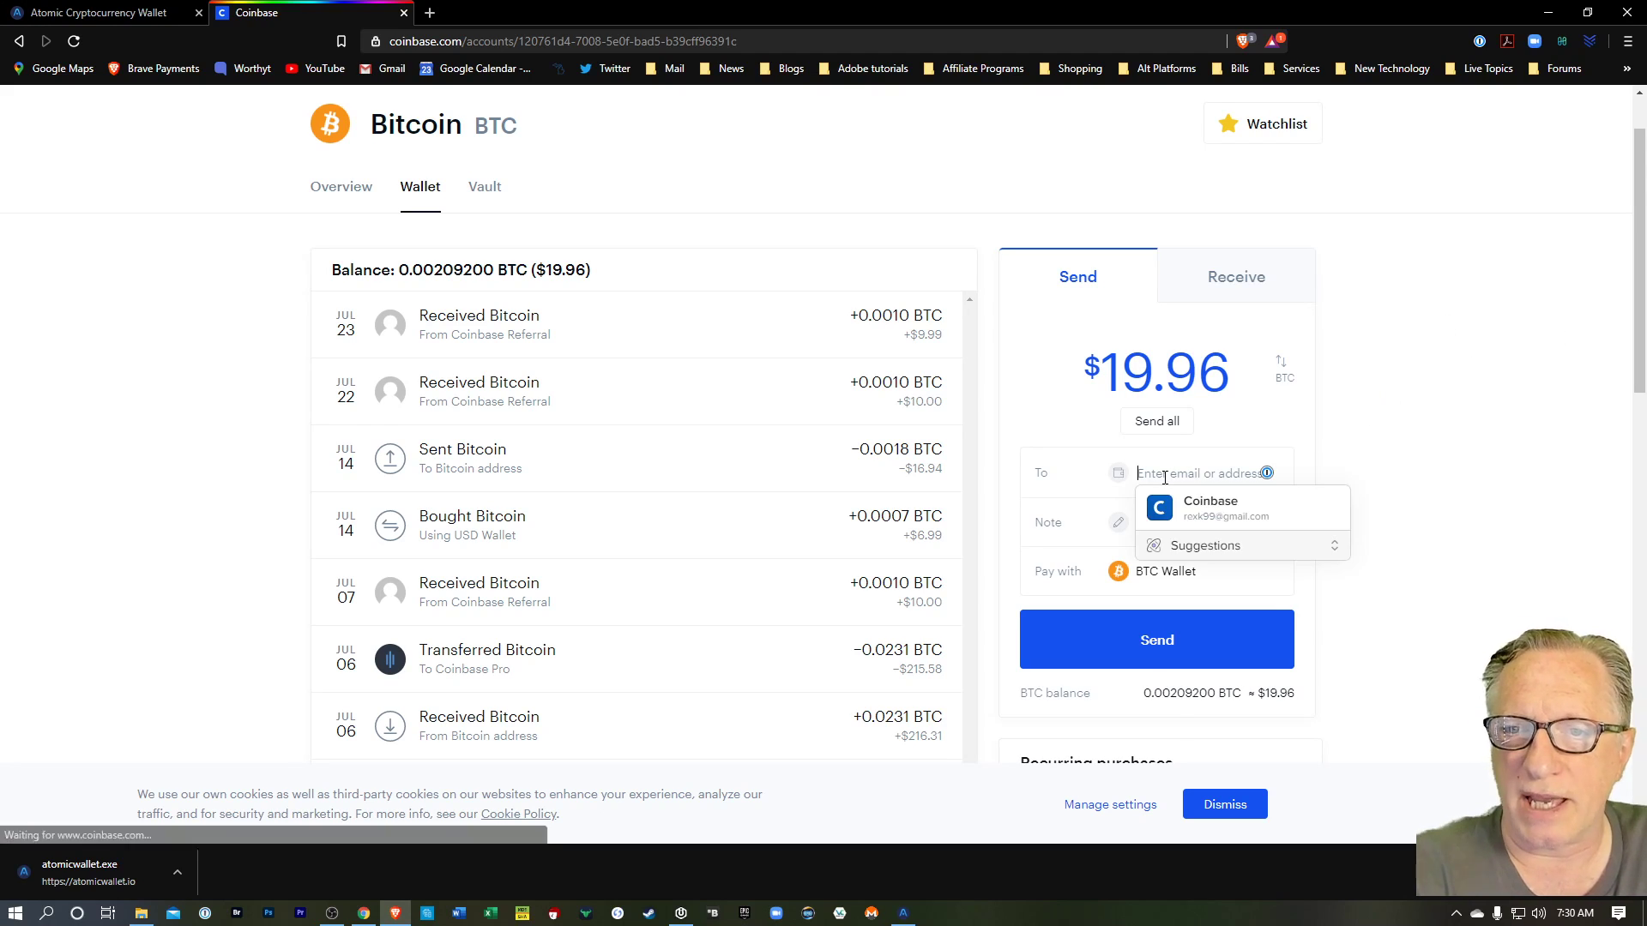
right_click(1164, 477)
click(1209, 608)
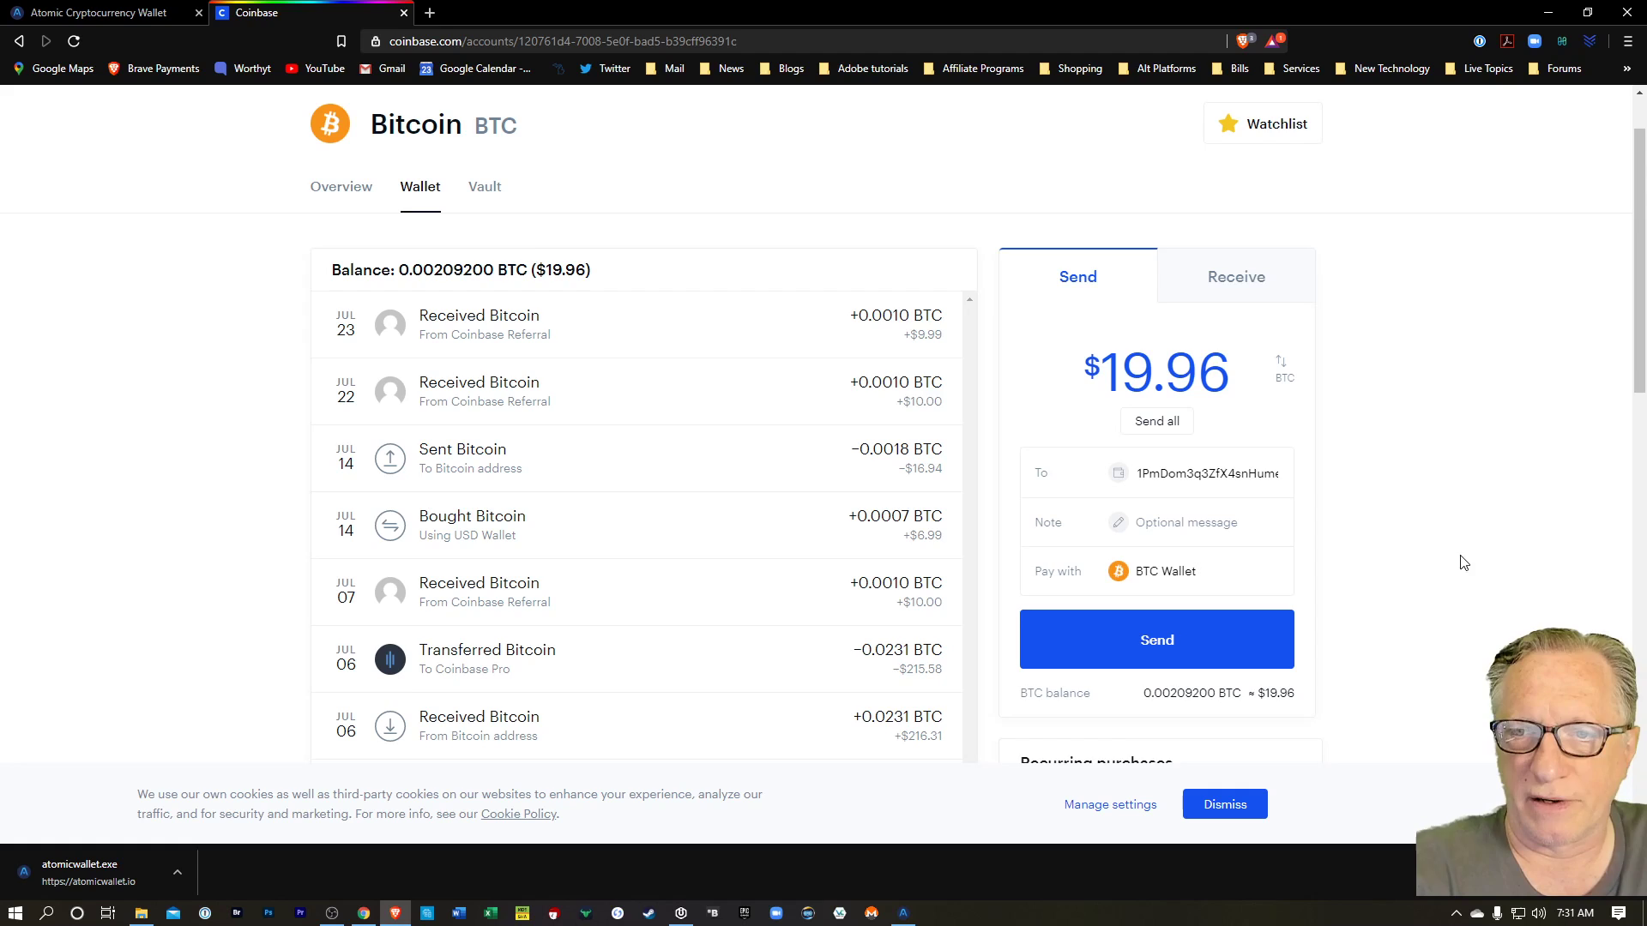
scroll(1441, 592, down, 2)
Step: Send the $19.55 of Bitcoin, confirming with the 2-step verification code
click(1149, 468)
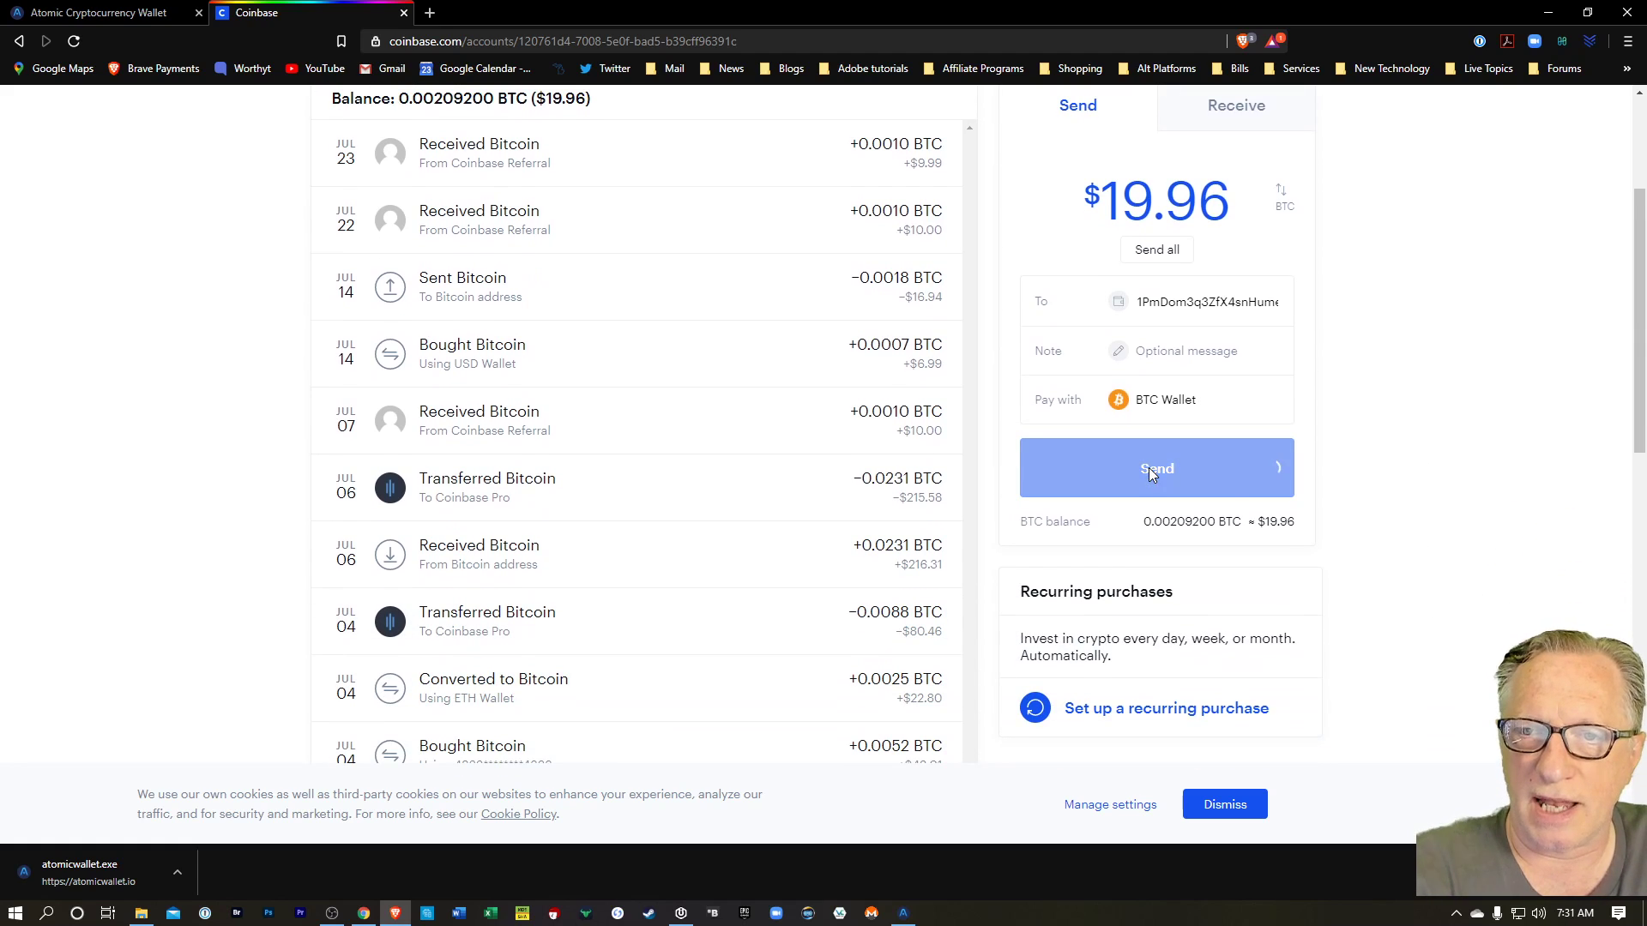
scroll(1412, 589, down, 1)
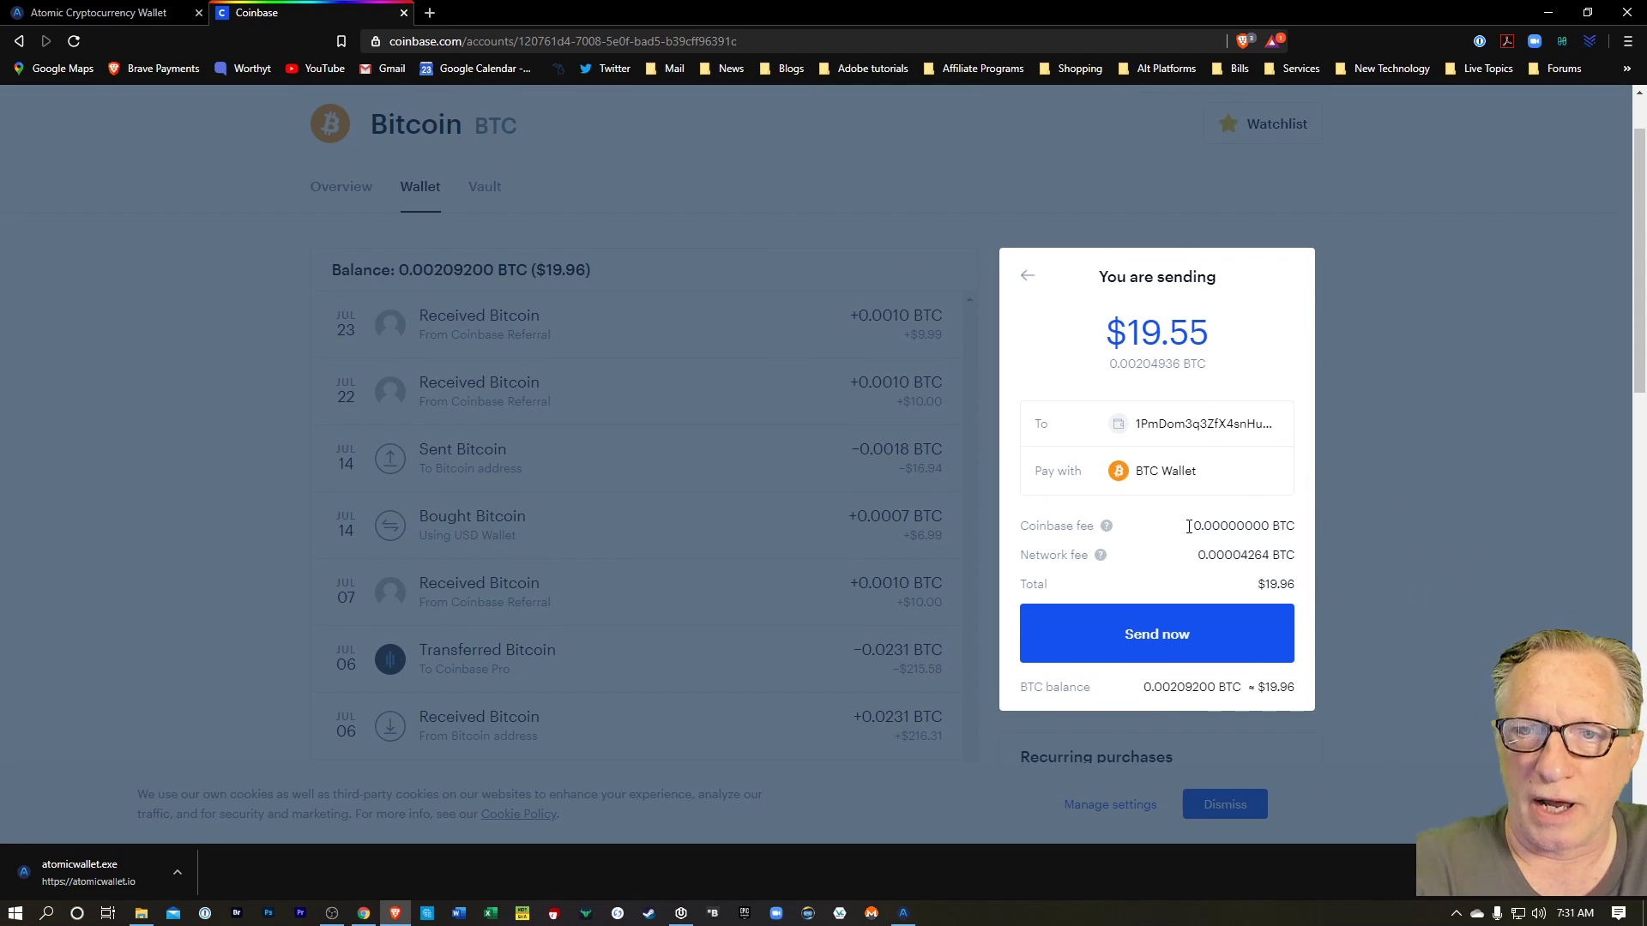
click(1171, 630)
click(1157, 460)
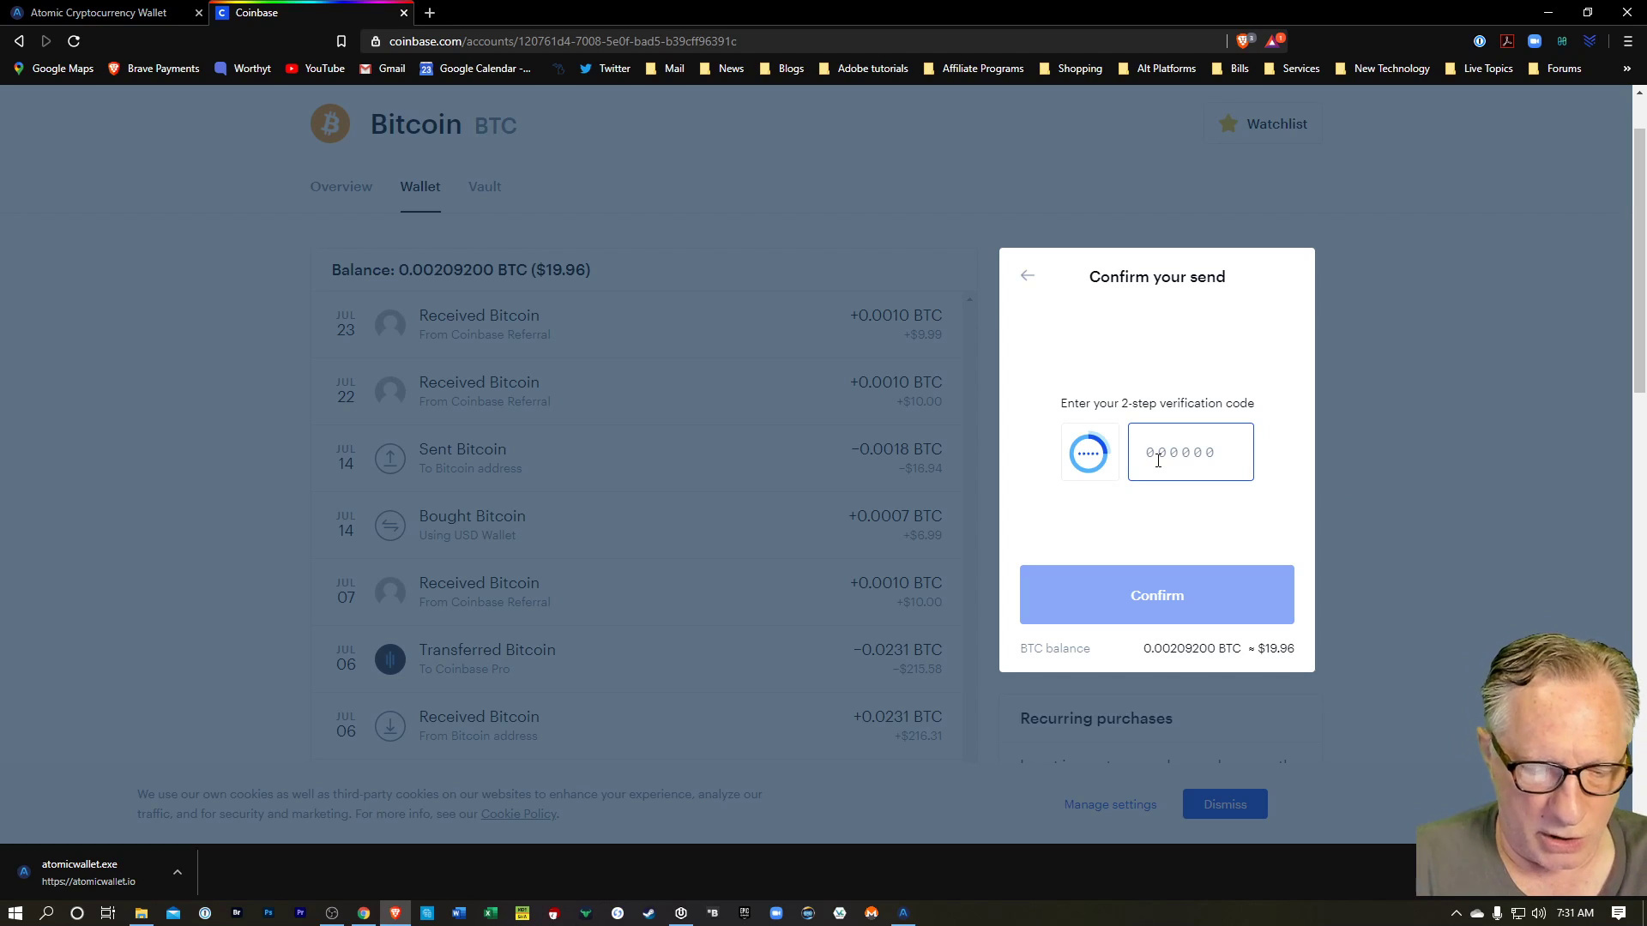
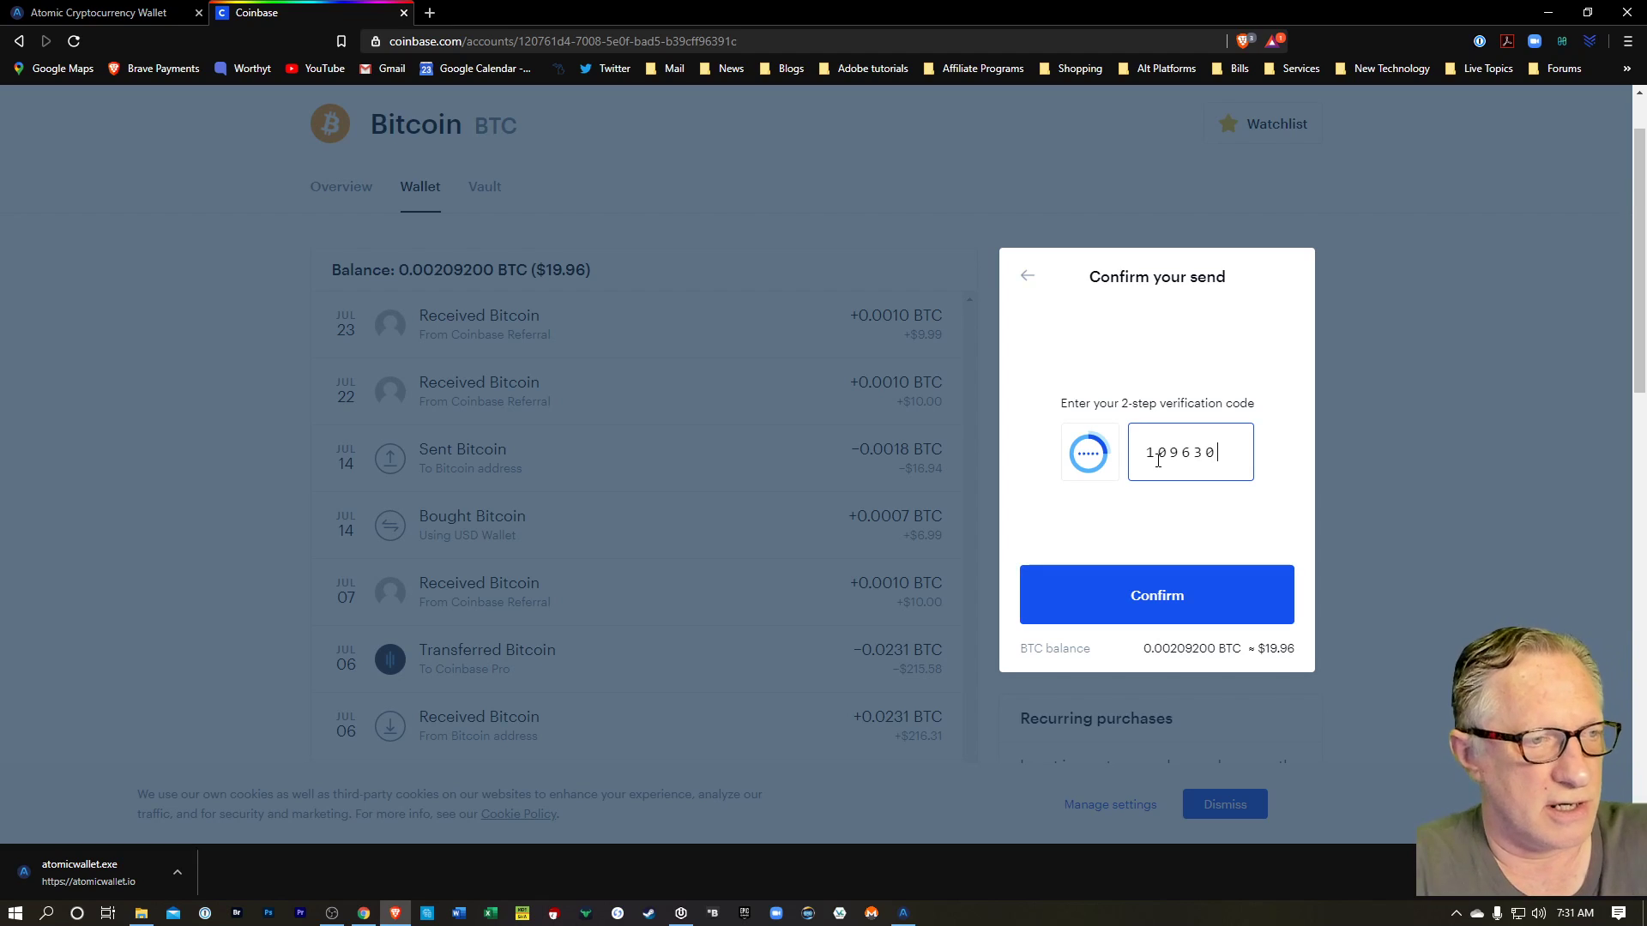
click(1150, 594)
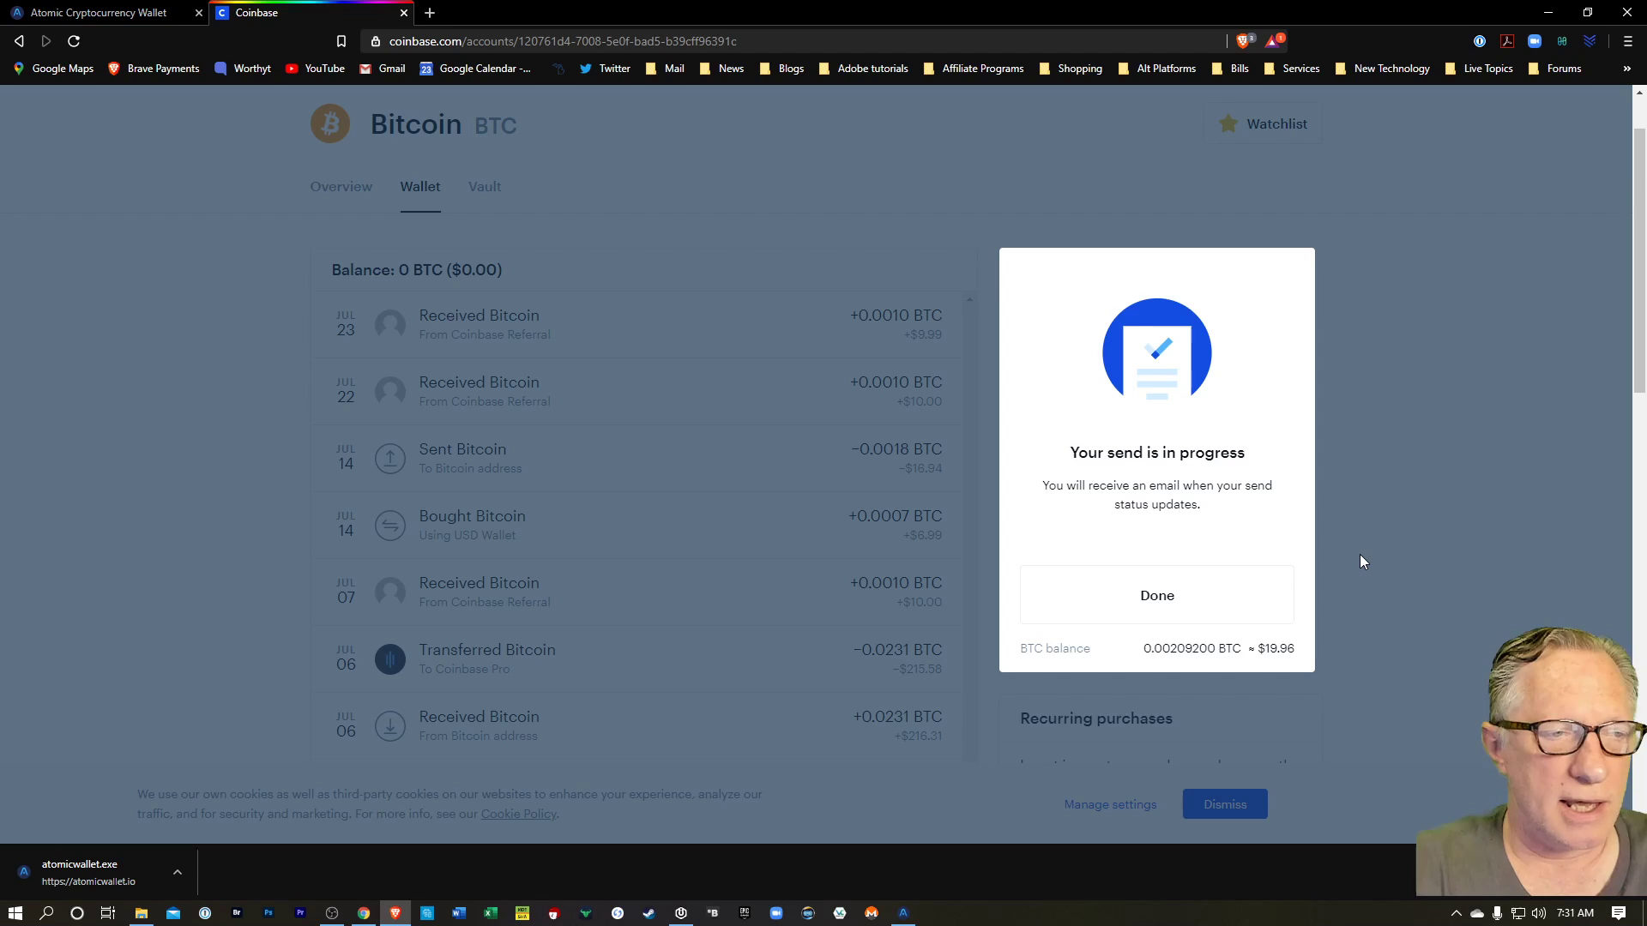
click(1153, 597)
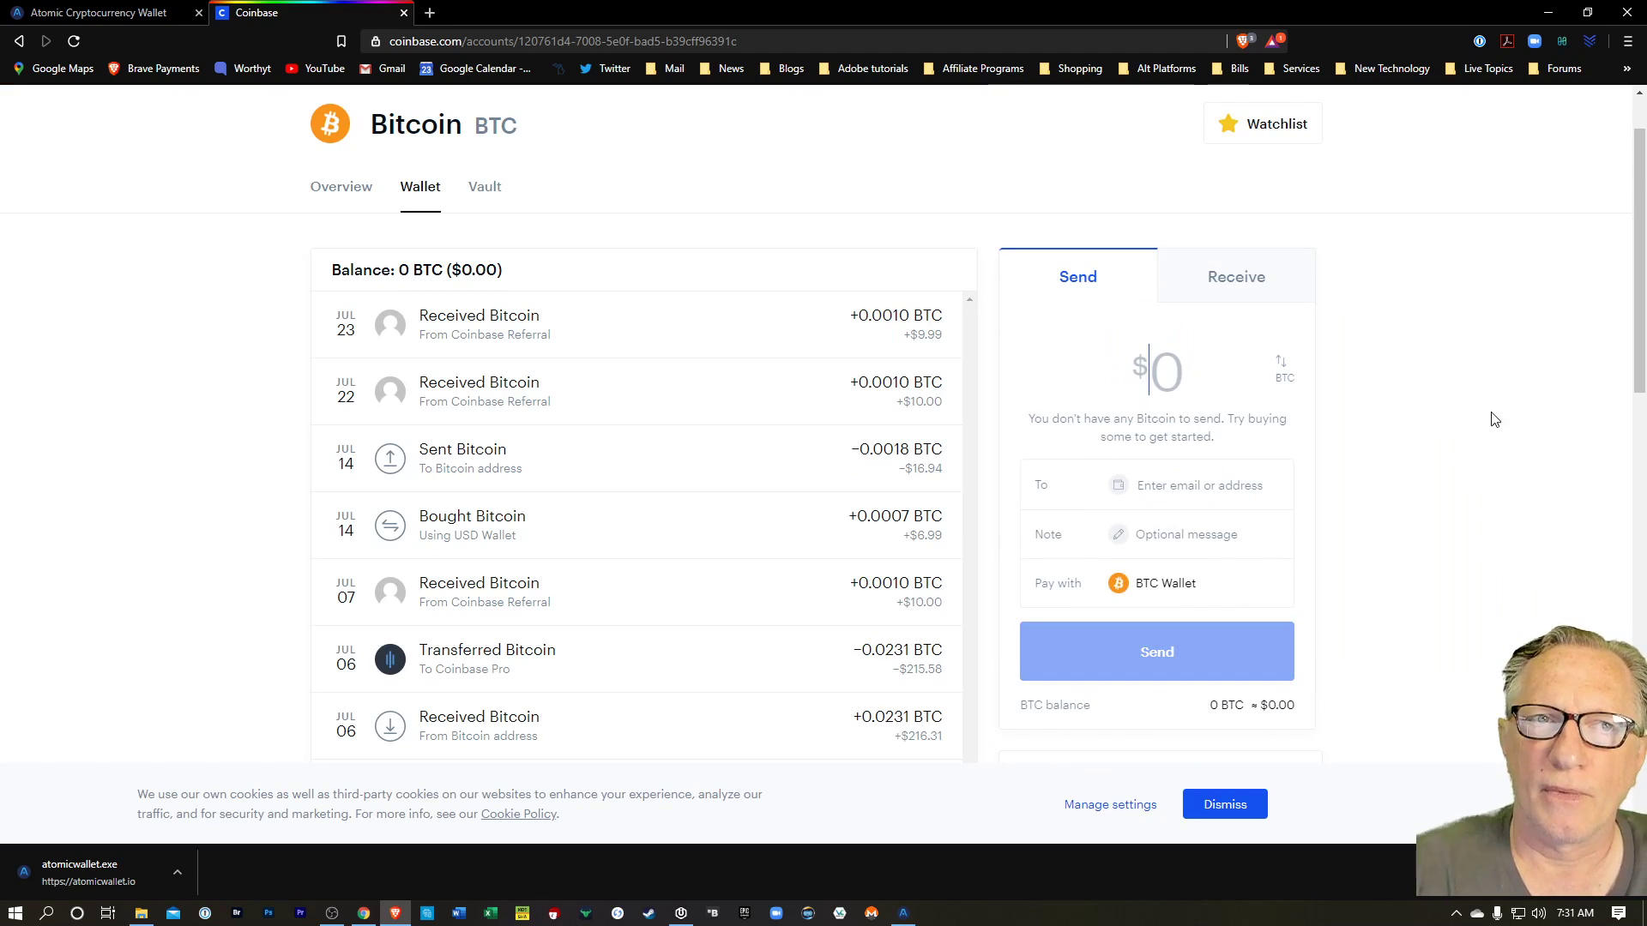
Step: Minimize the browser, shift the wallet left, and close the BTC receive screen to show 0.00204936 BTC
click(1551, 5)
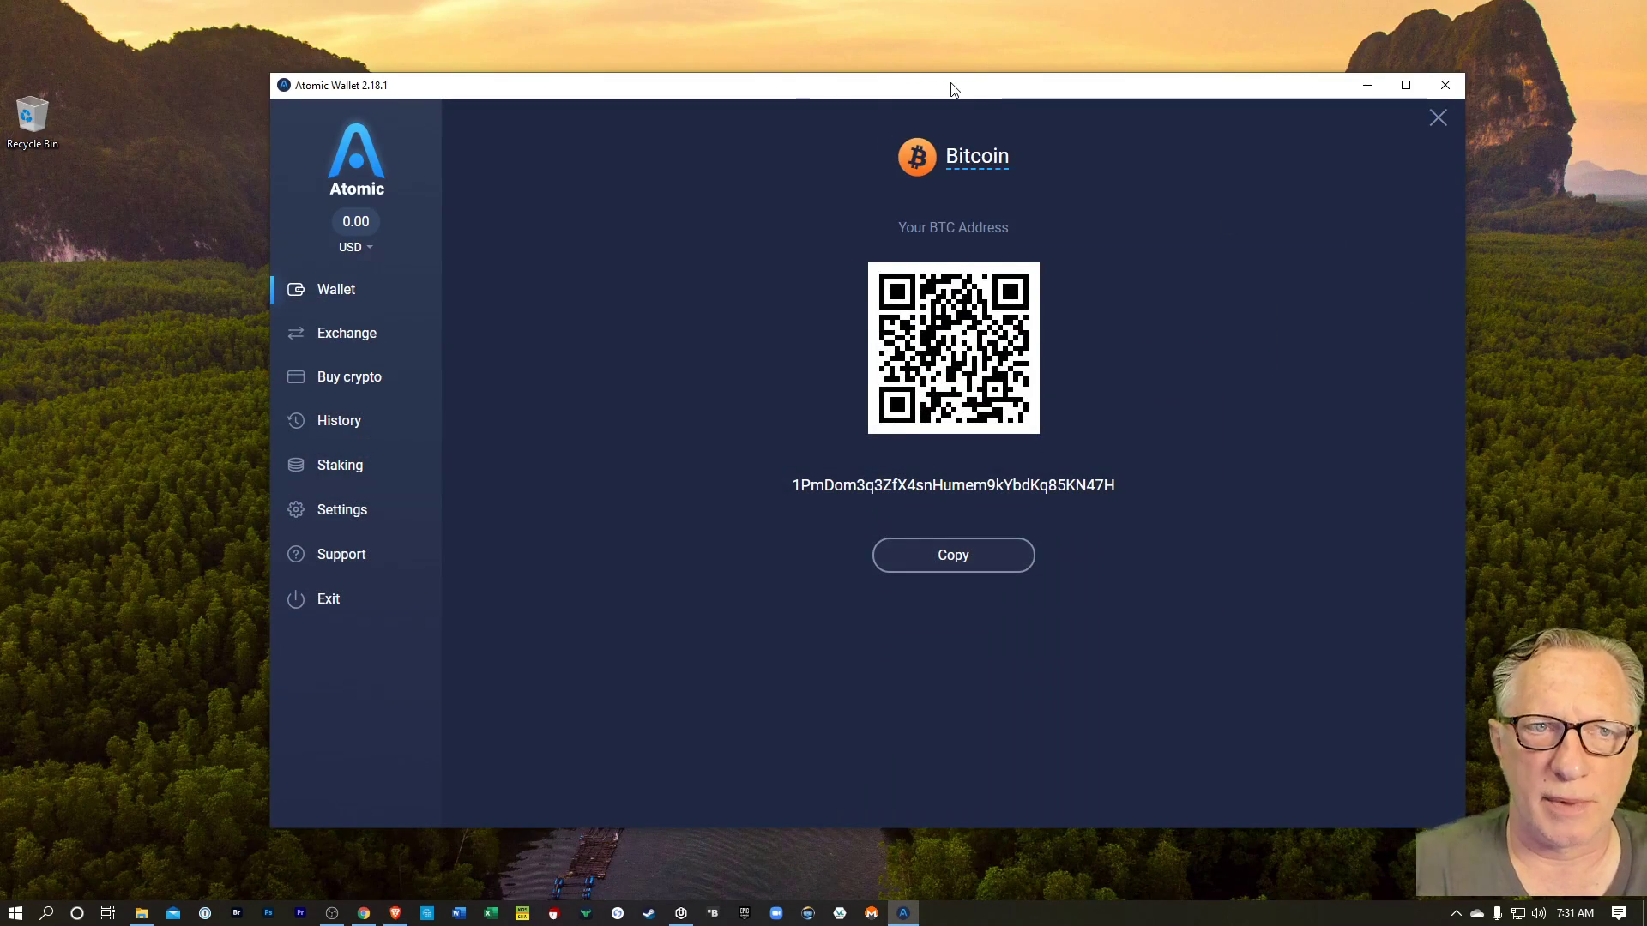
drag(948, 83, 915, 80)
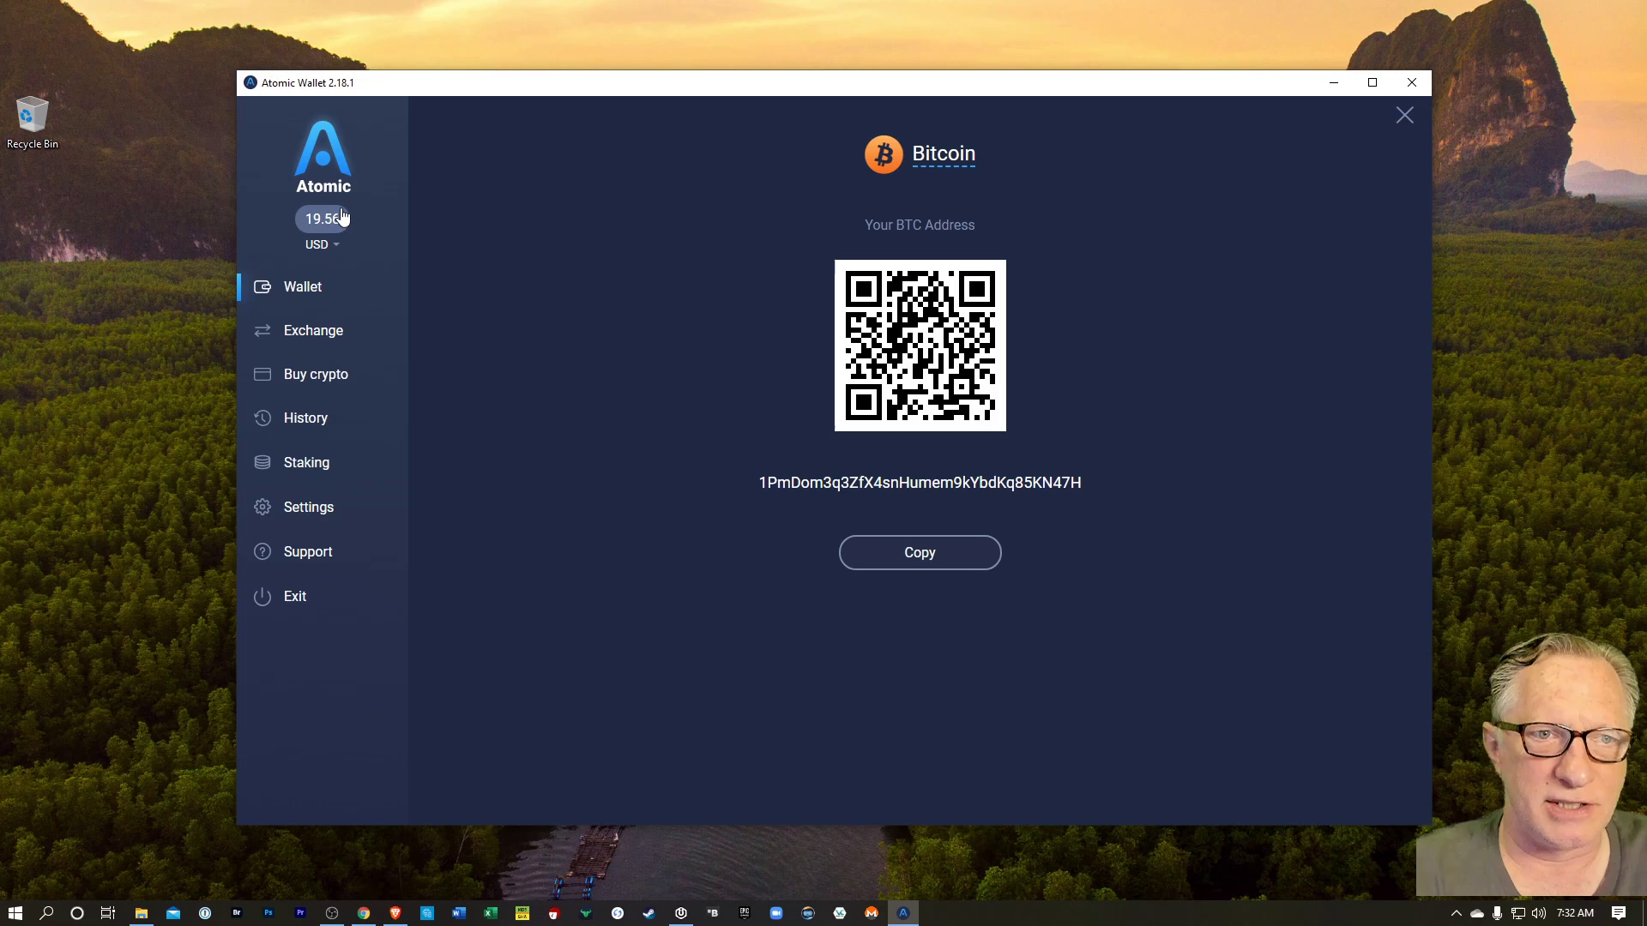
click(1404, 117)
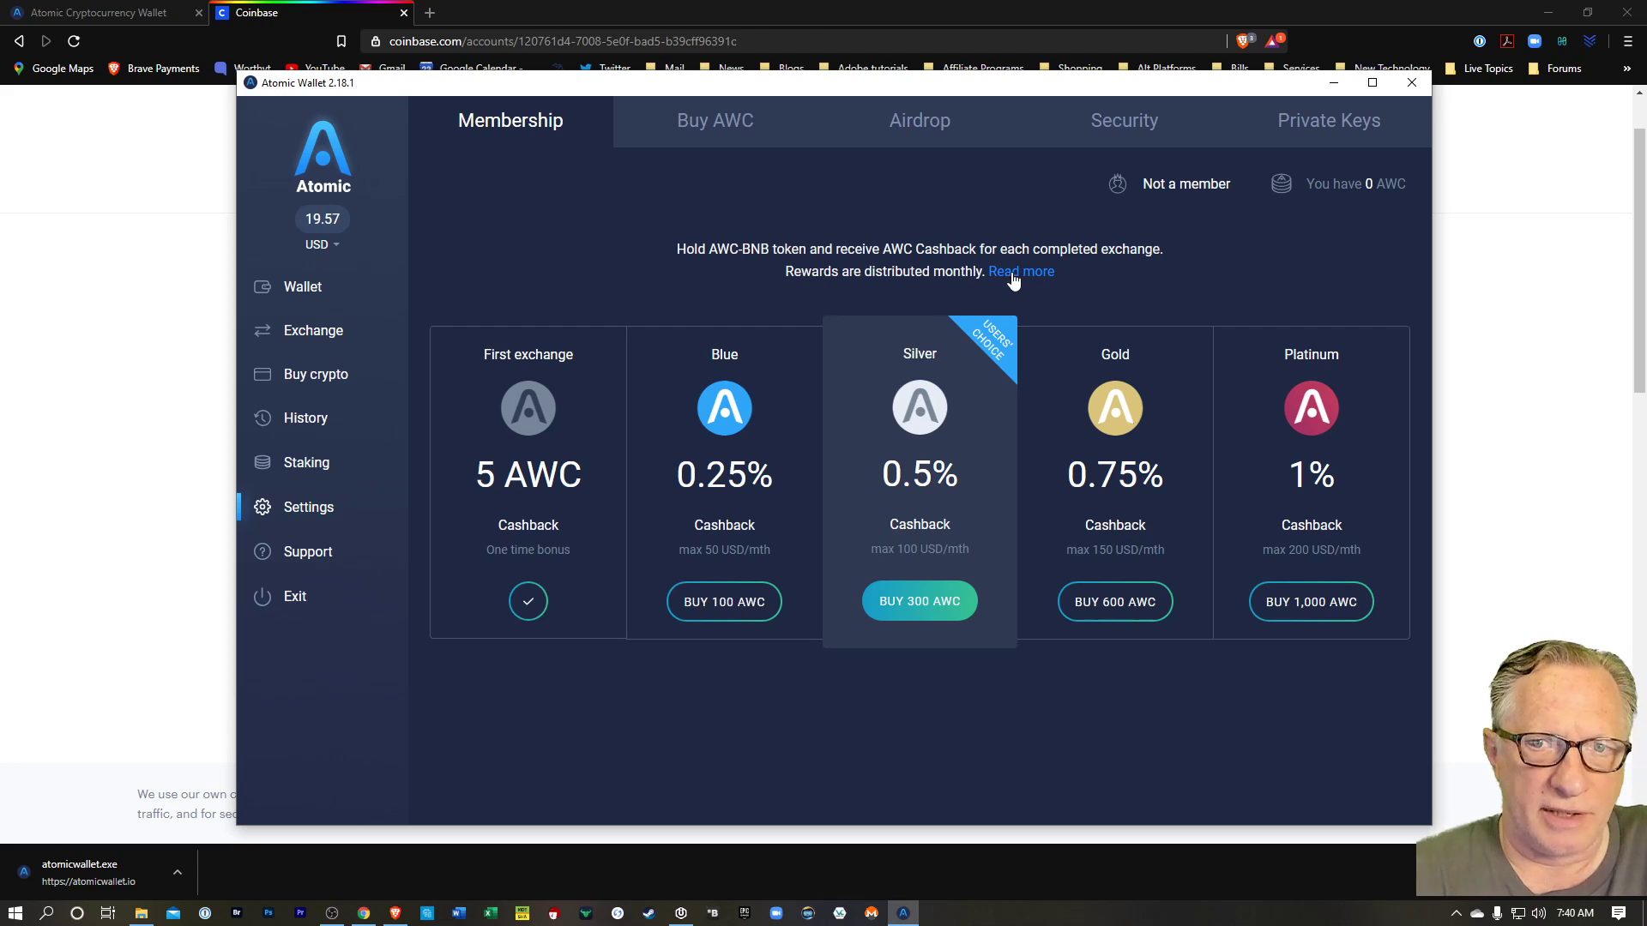
Step: Open the atomicwallet.io membership page and read through the reward tiers, including 100 AWC Blue
click(1013, 273)
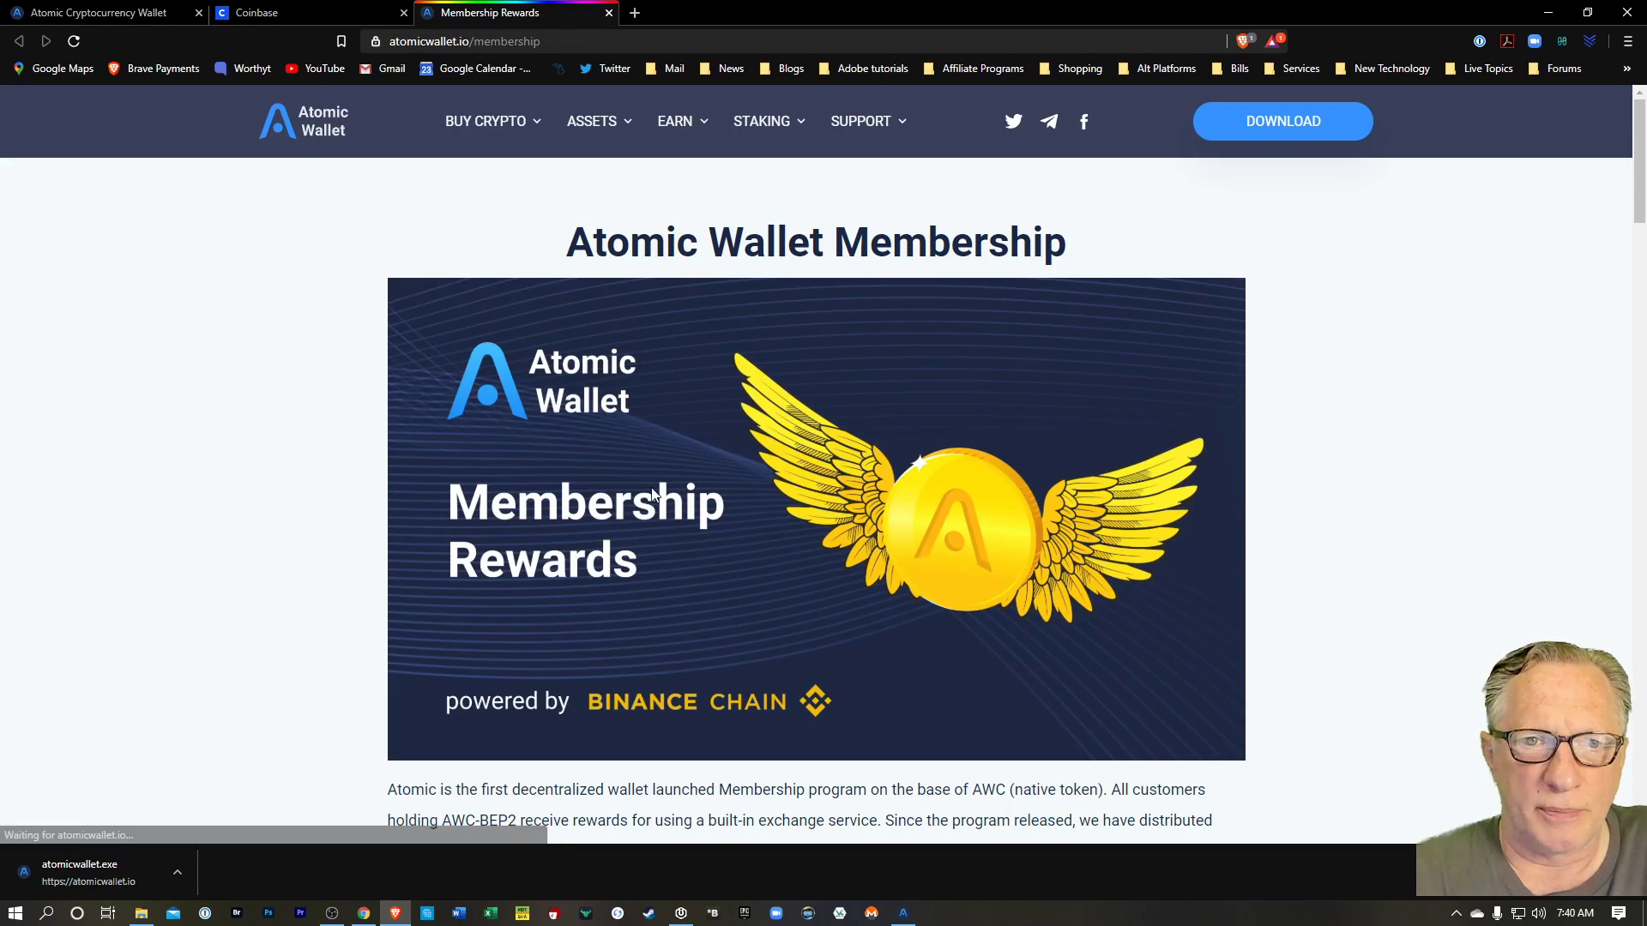
scroll(310, 566, down, 2)
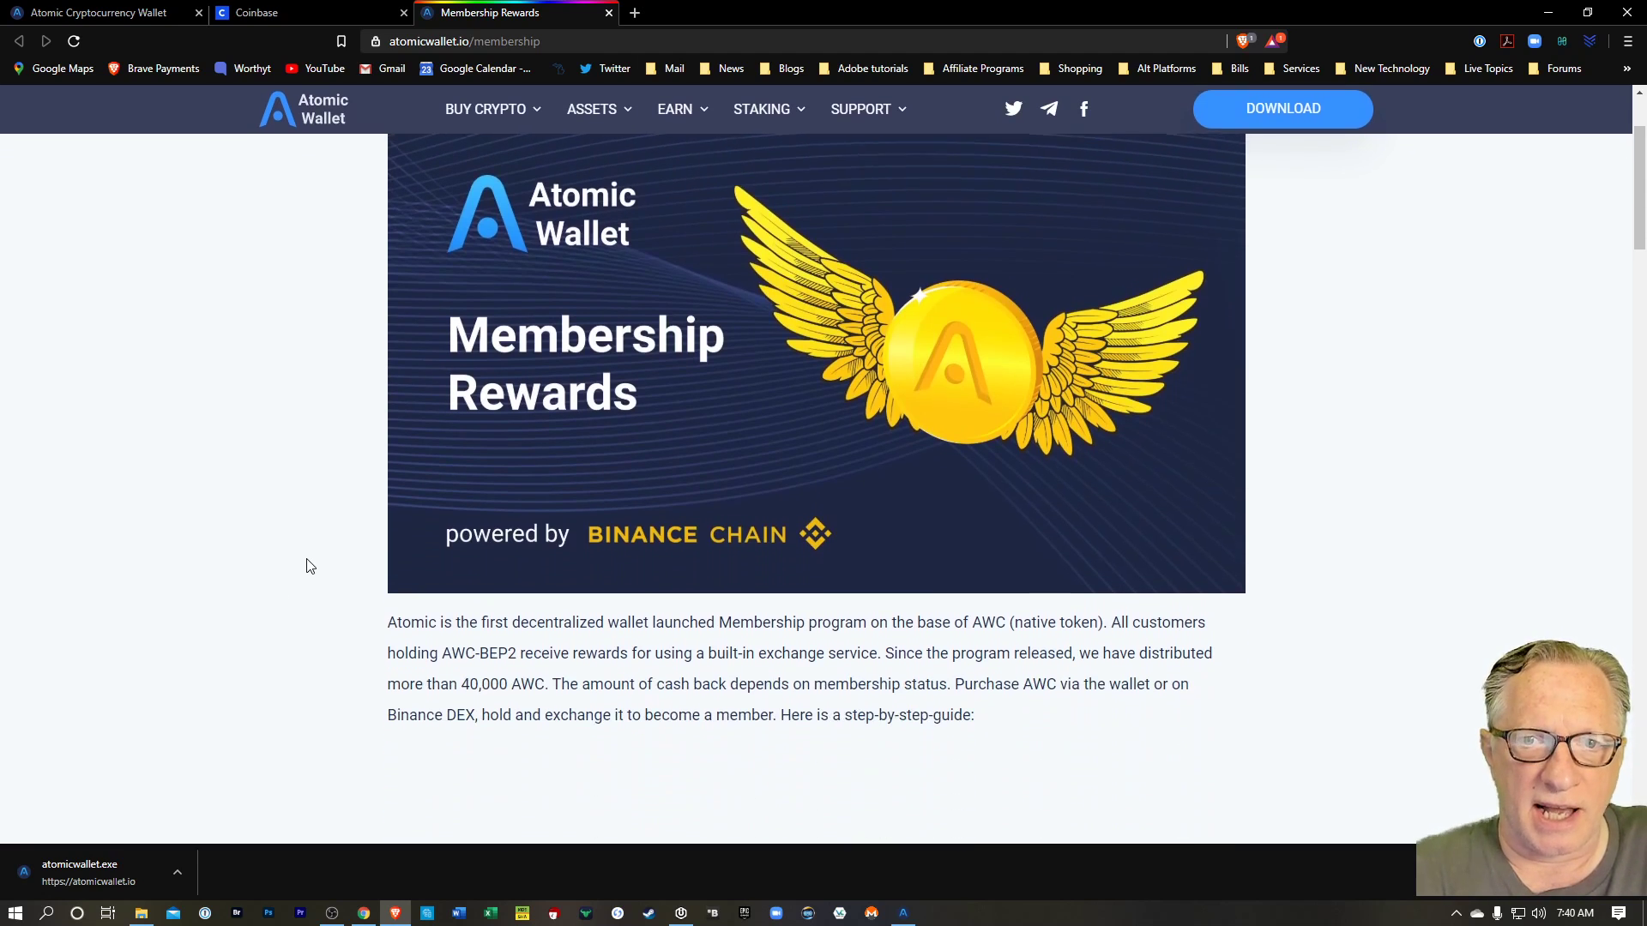
scroll(310, 566, down, 7)
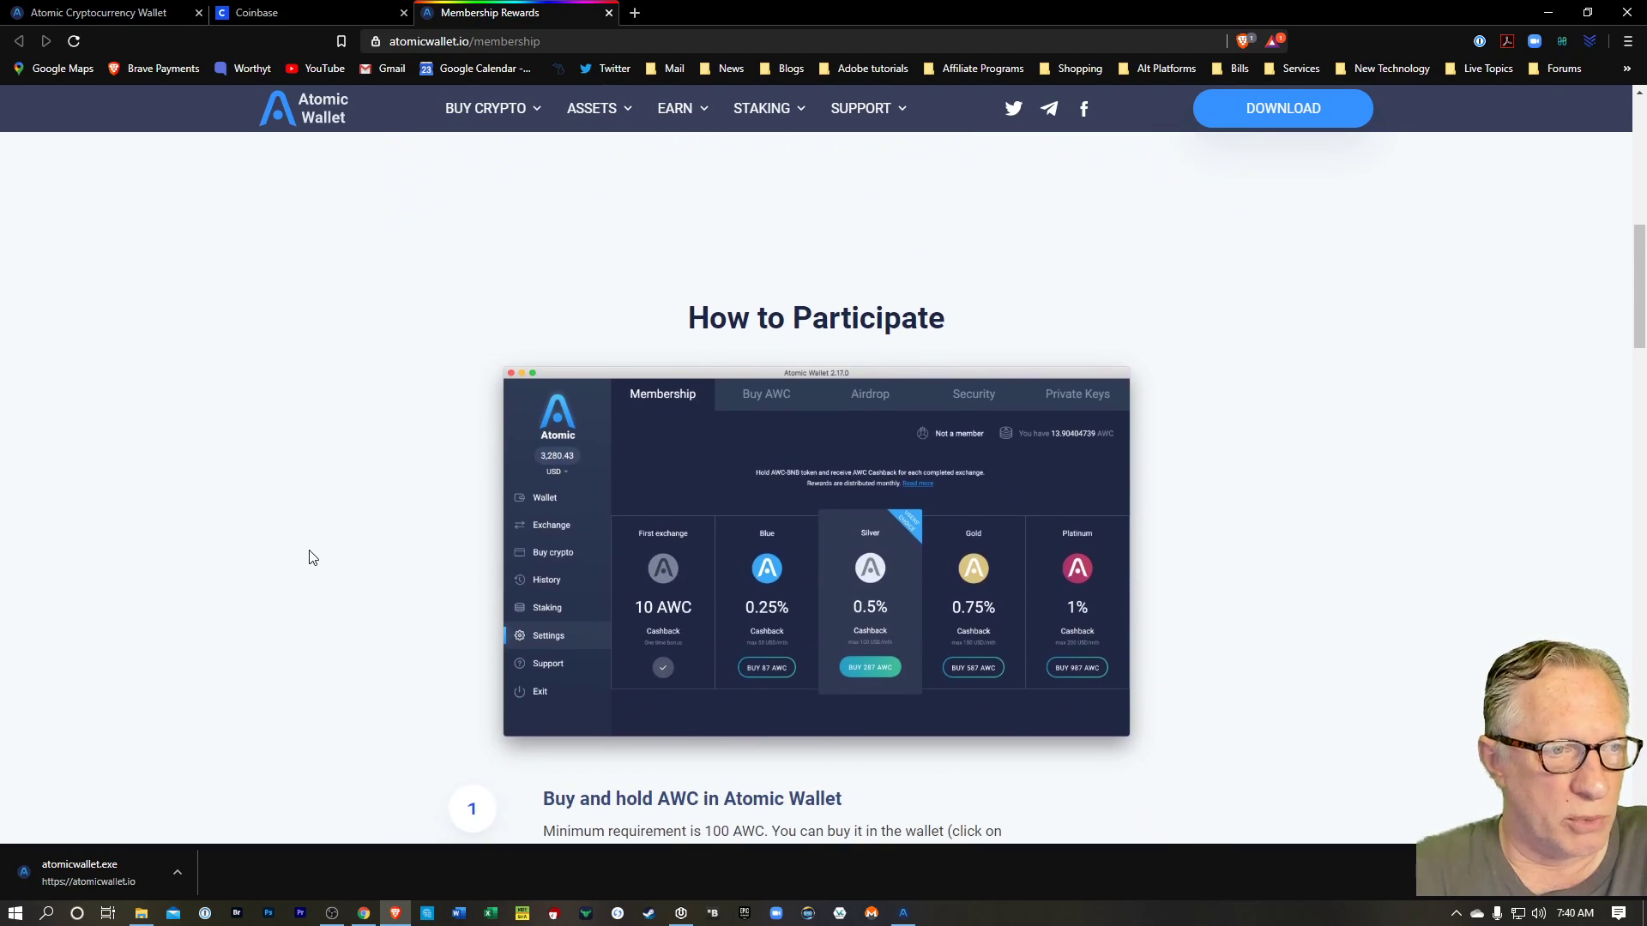
scroll(312, 558, down, 4)
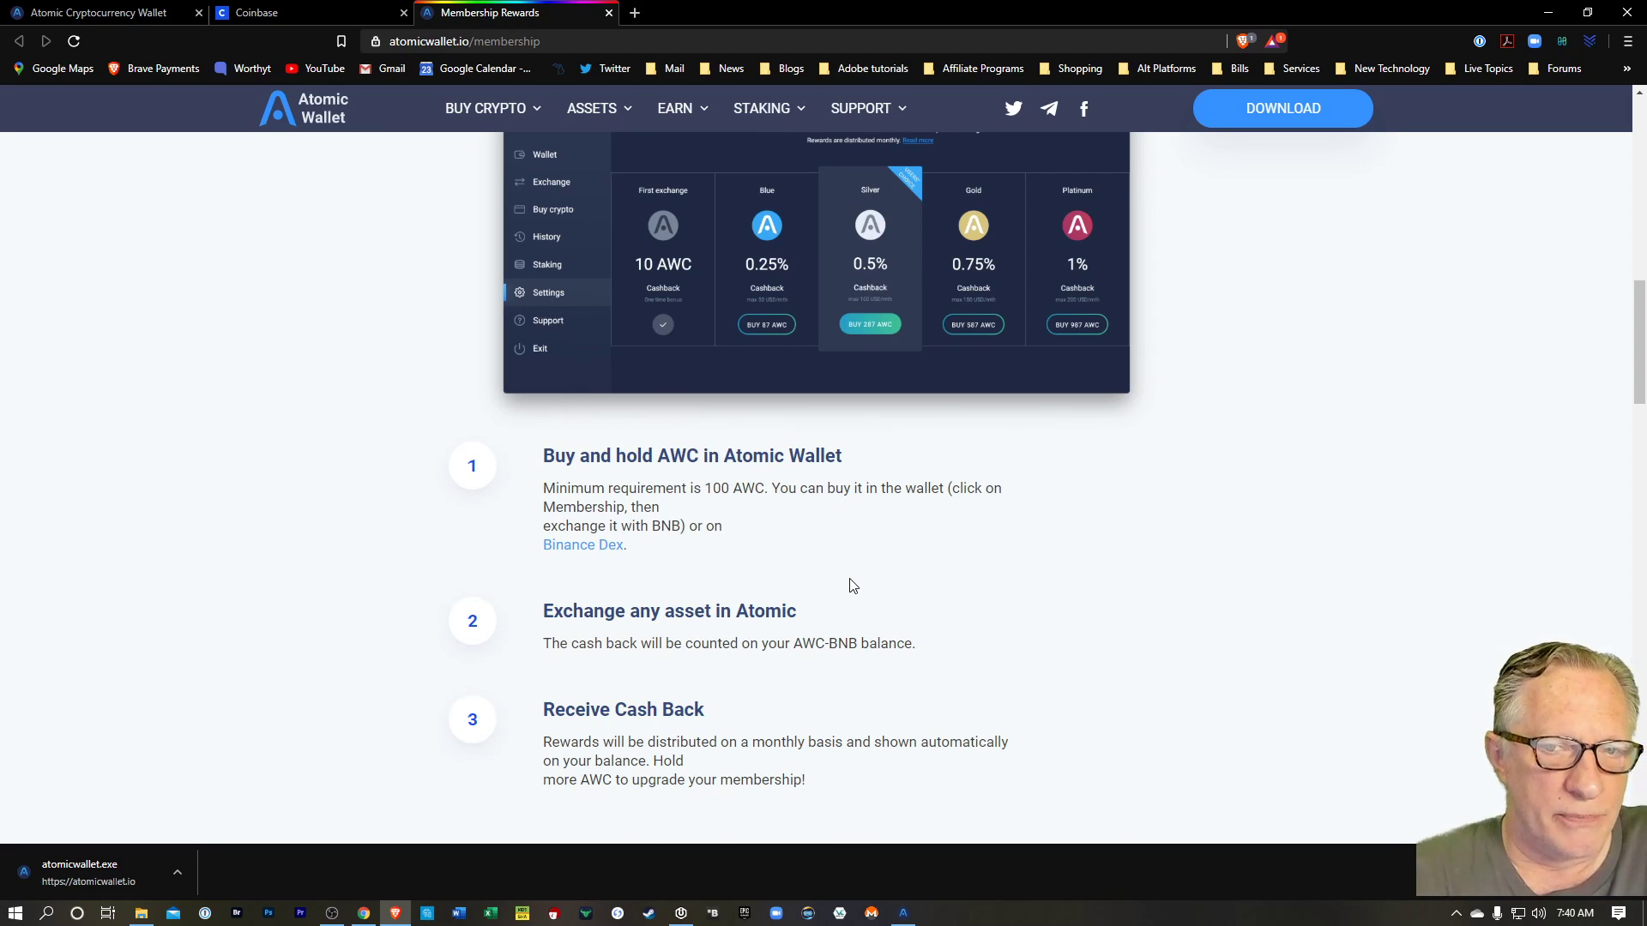
scroll(882, 559, up, 2)
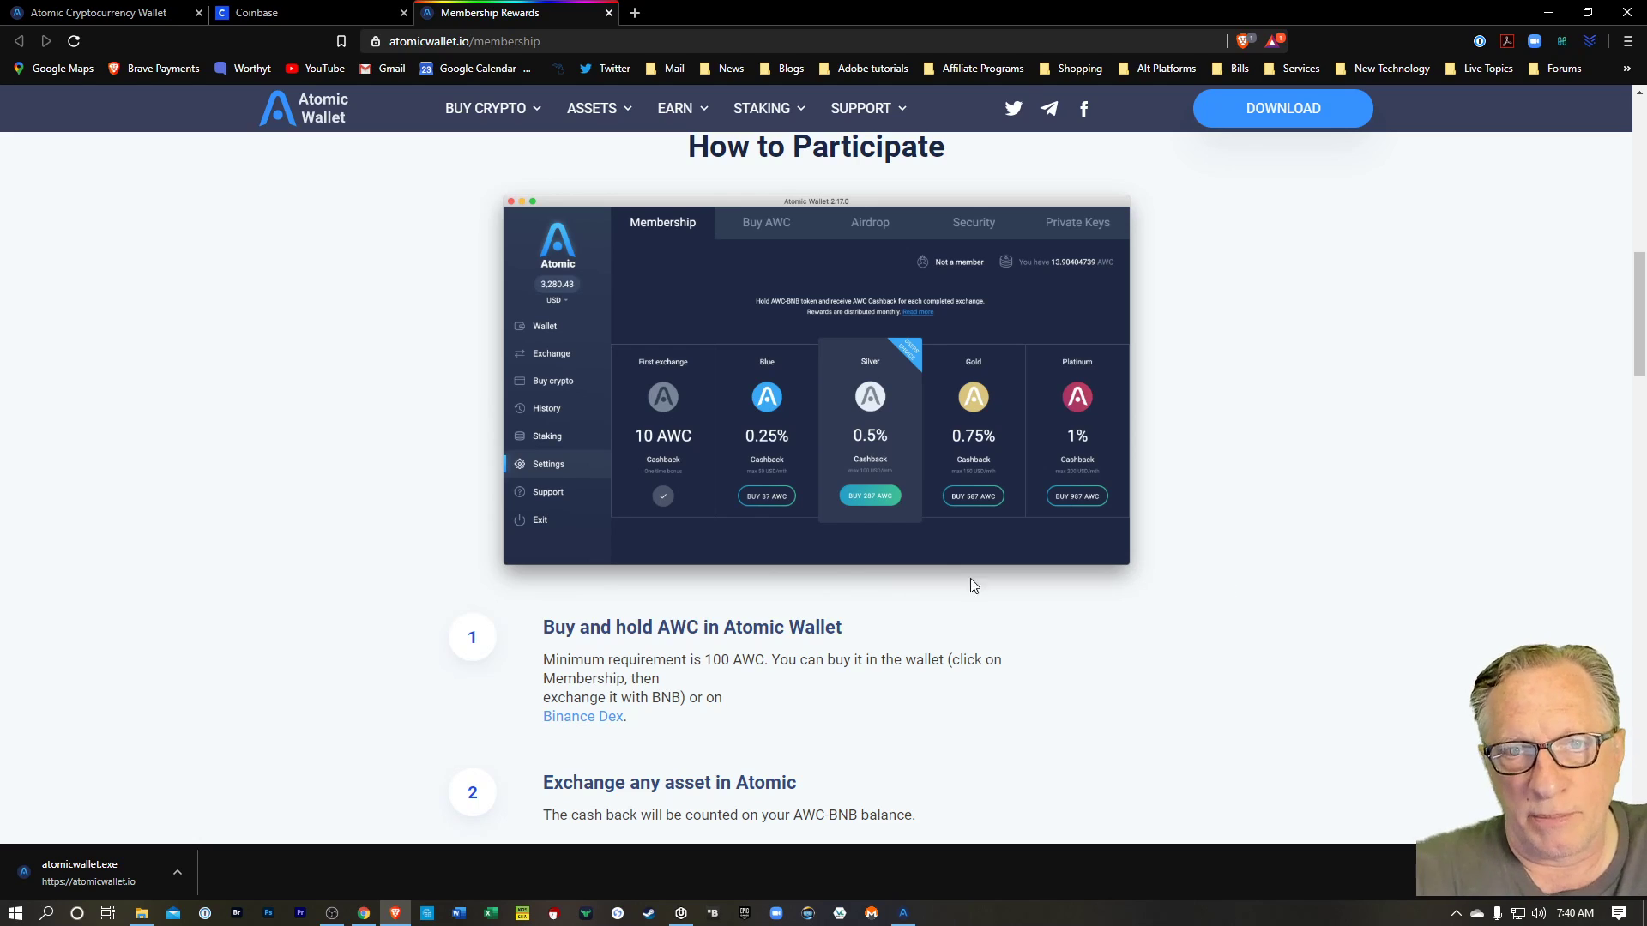
scroll(1000, 698, down, 3)
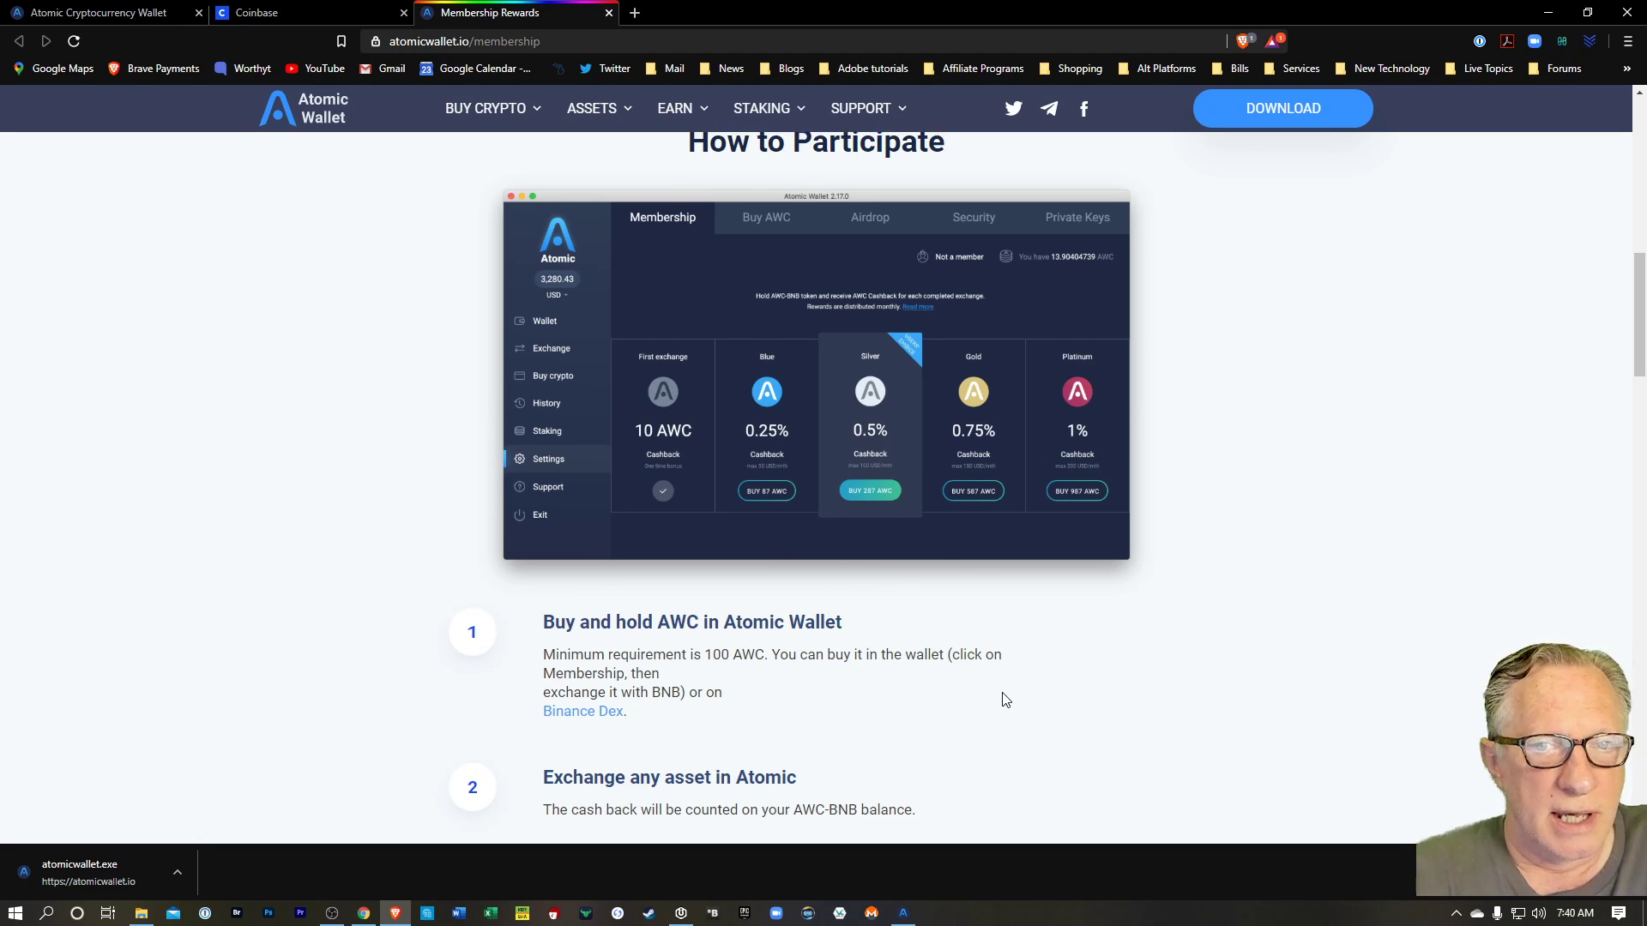
scroll(1130, 610, down, 3)
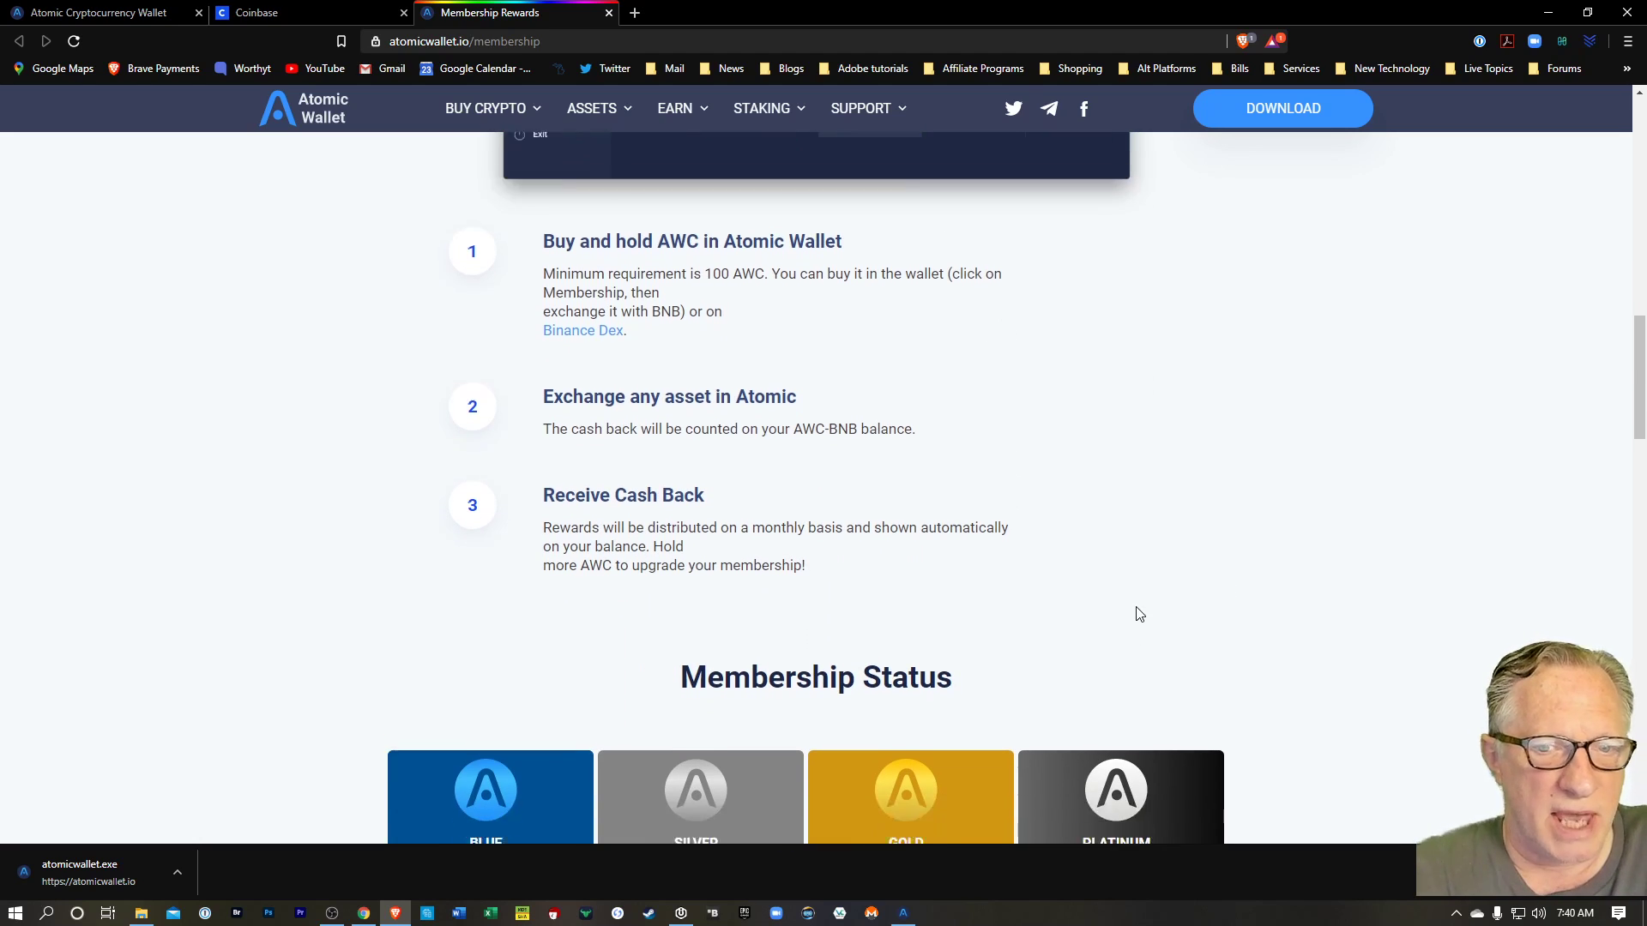
scroll(1278, 665, down, 3)
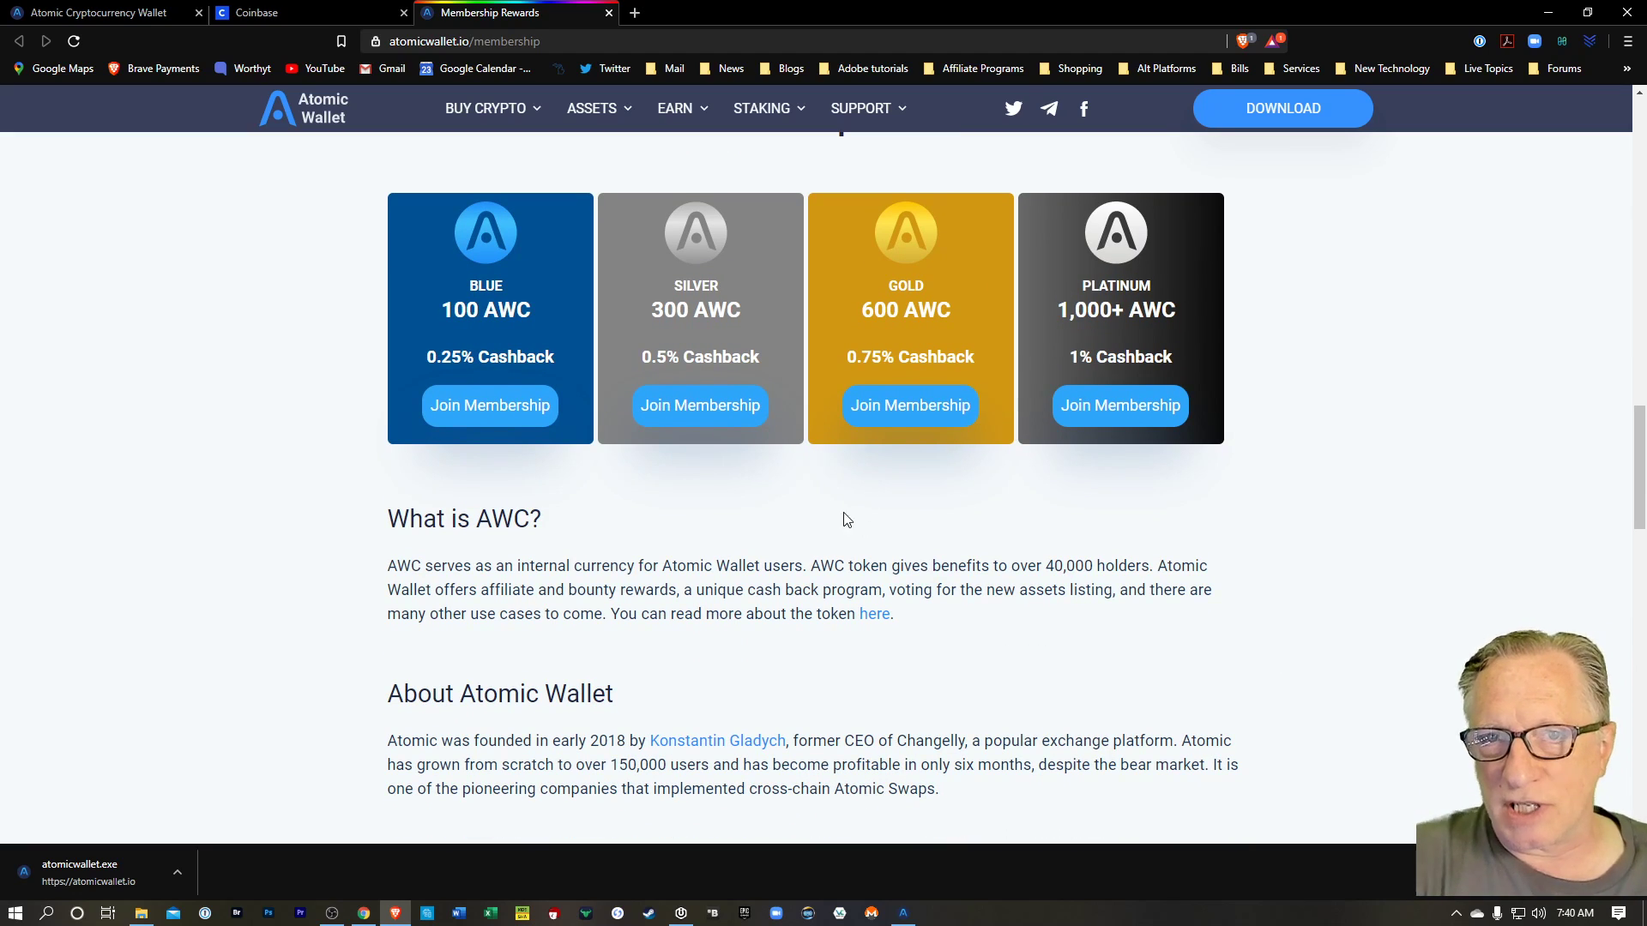
scroll(991, 545, up, 3)
scroll(987, 549, down, 2)
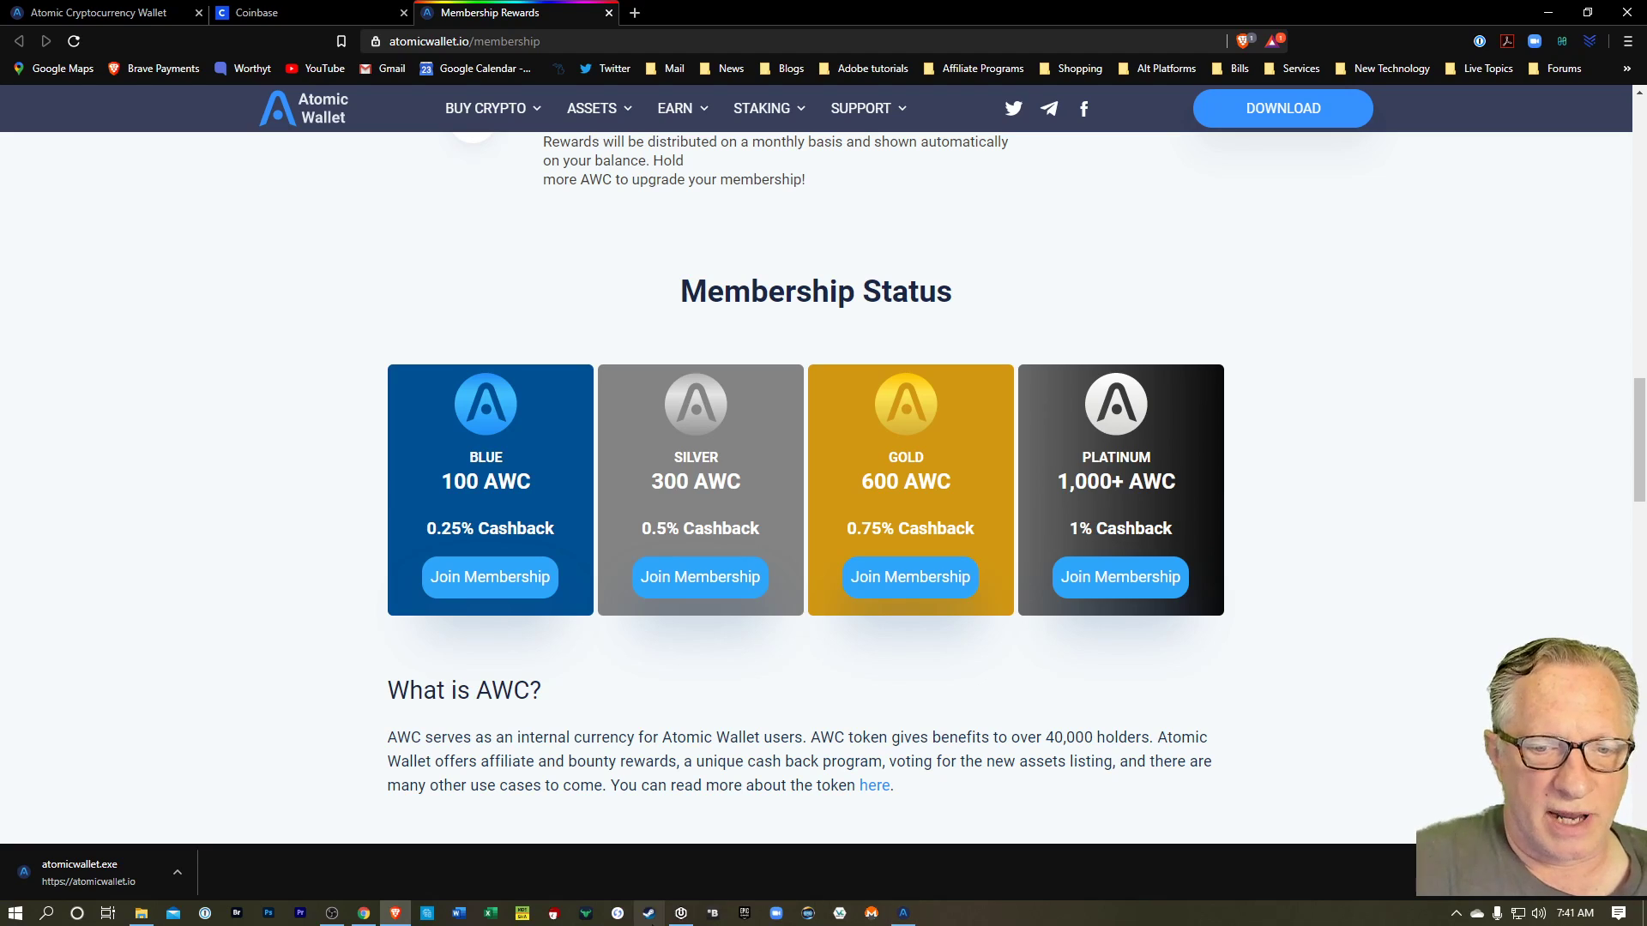
Step: Return to Atomic Wallet's Buy AWC screen and highlight the sentence about purchasing AWC
click(903, 913)
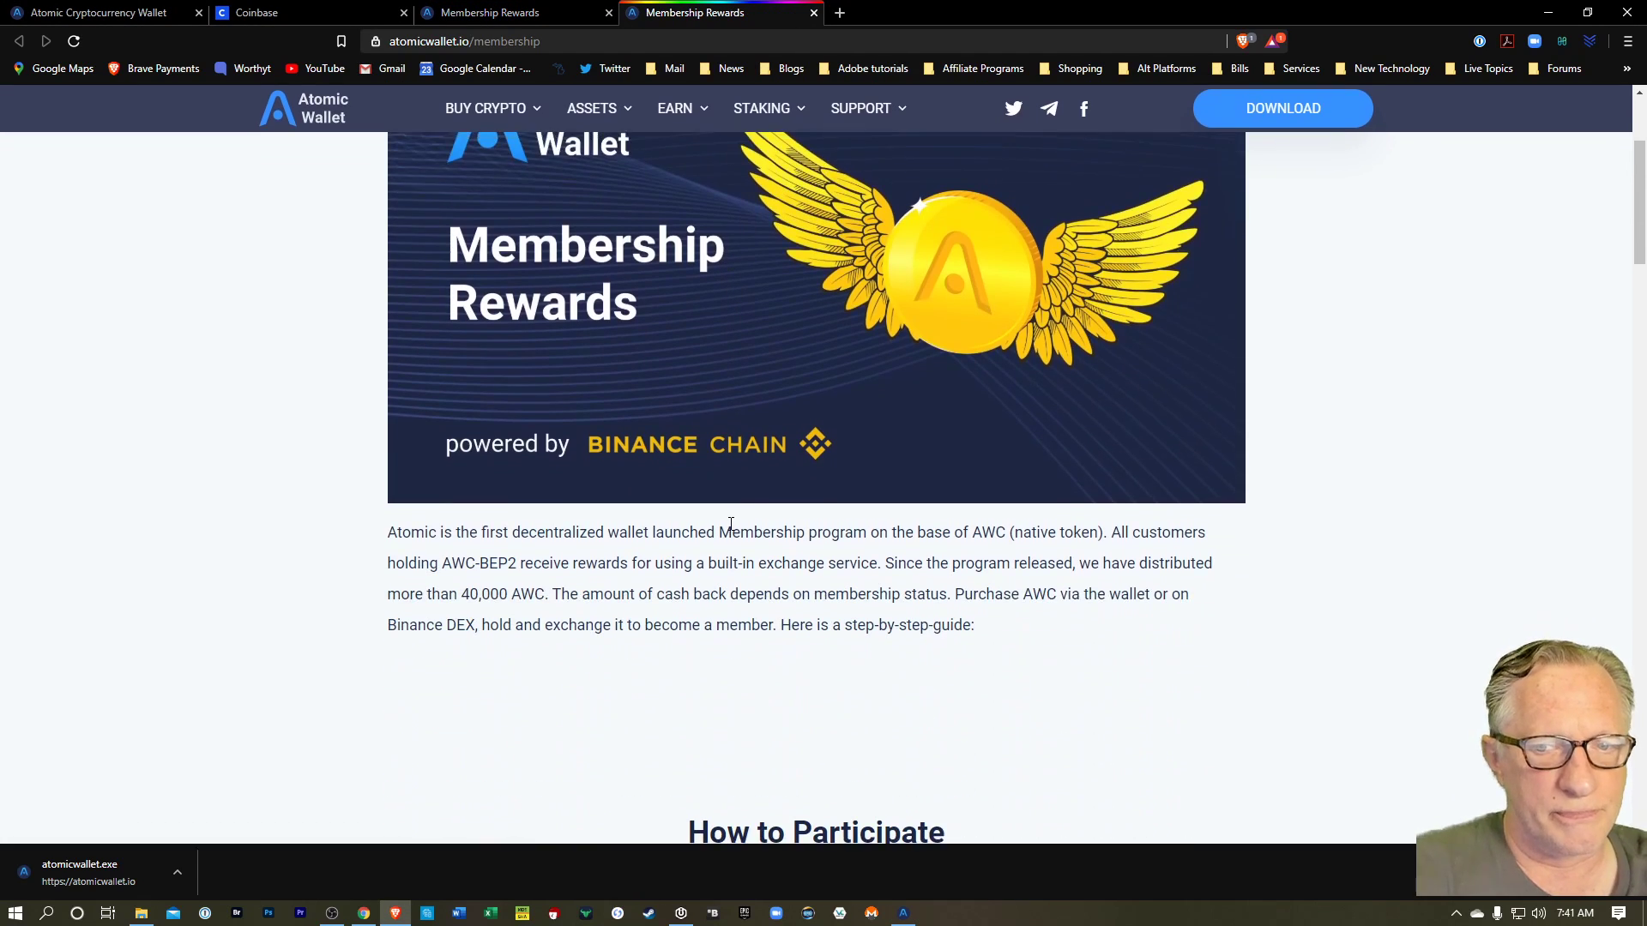
scroll(730, 523, down, 3)
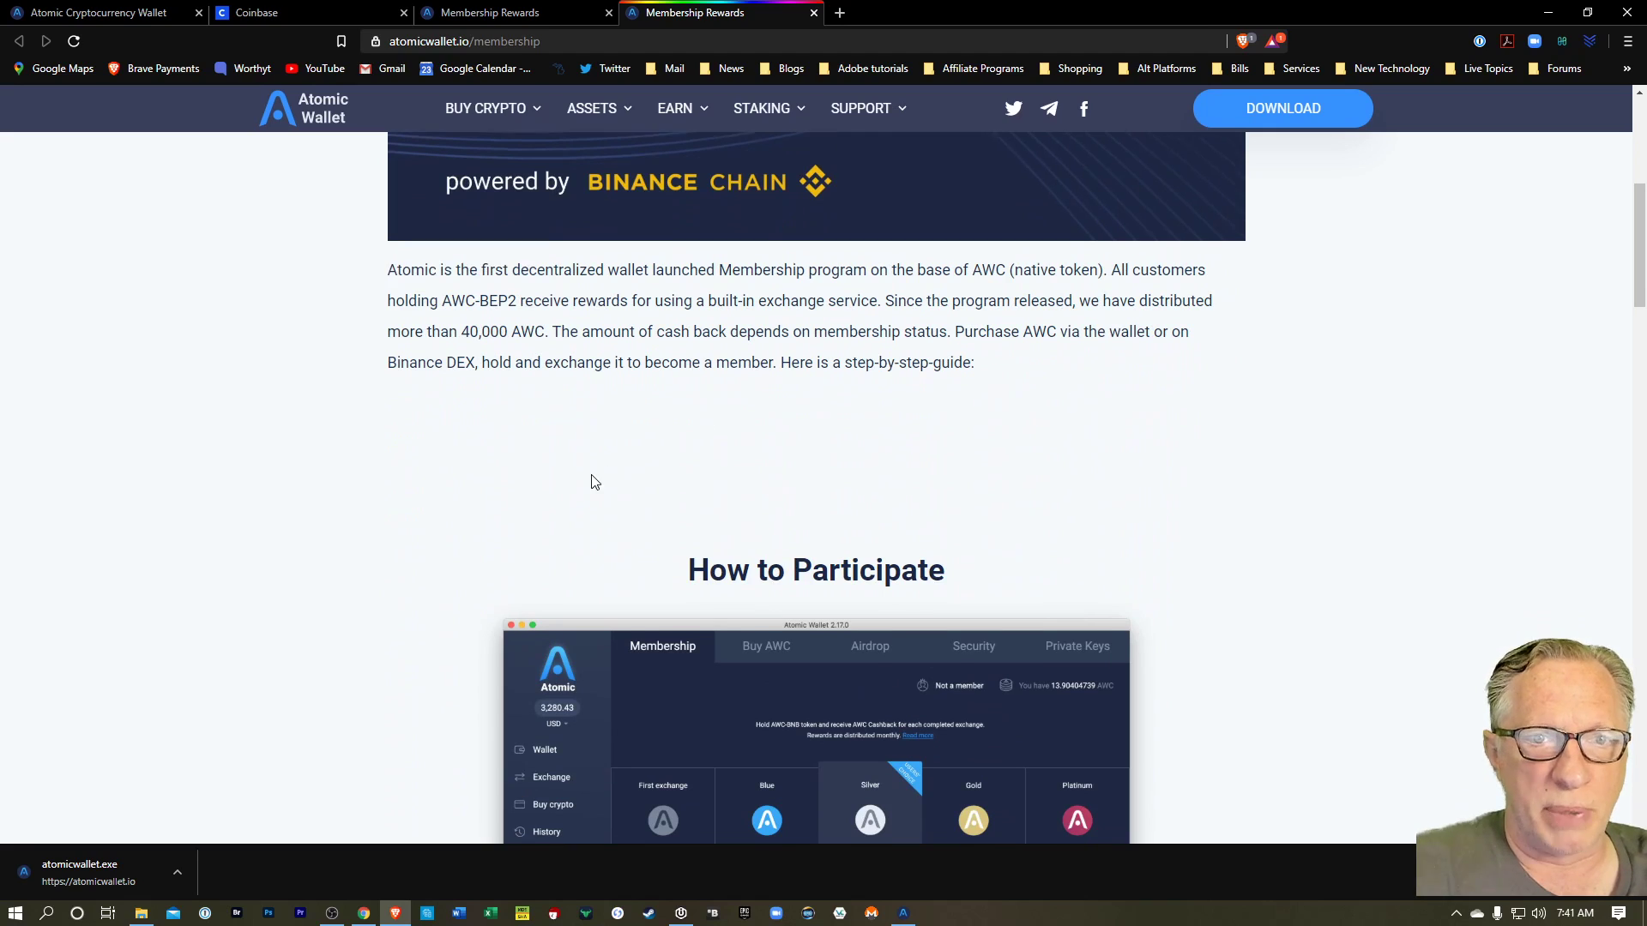
scroll(515, 482, down, 7)
scroll(466, 496, up, 7)
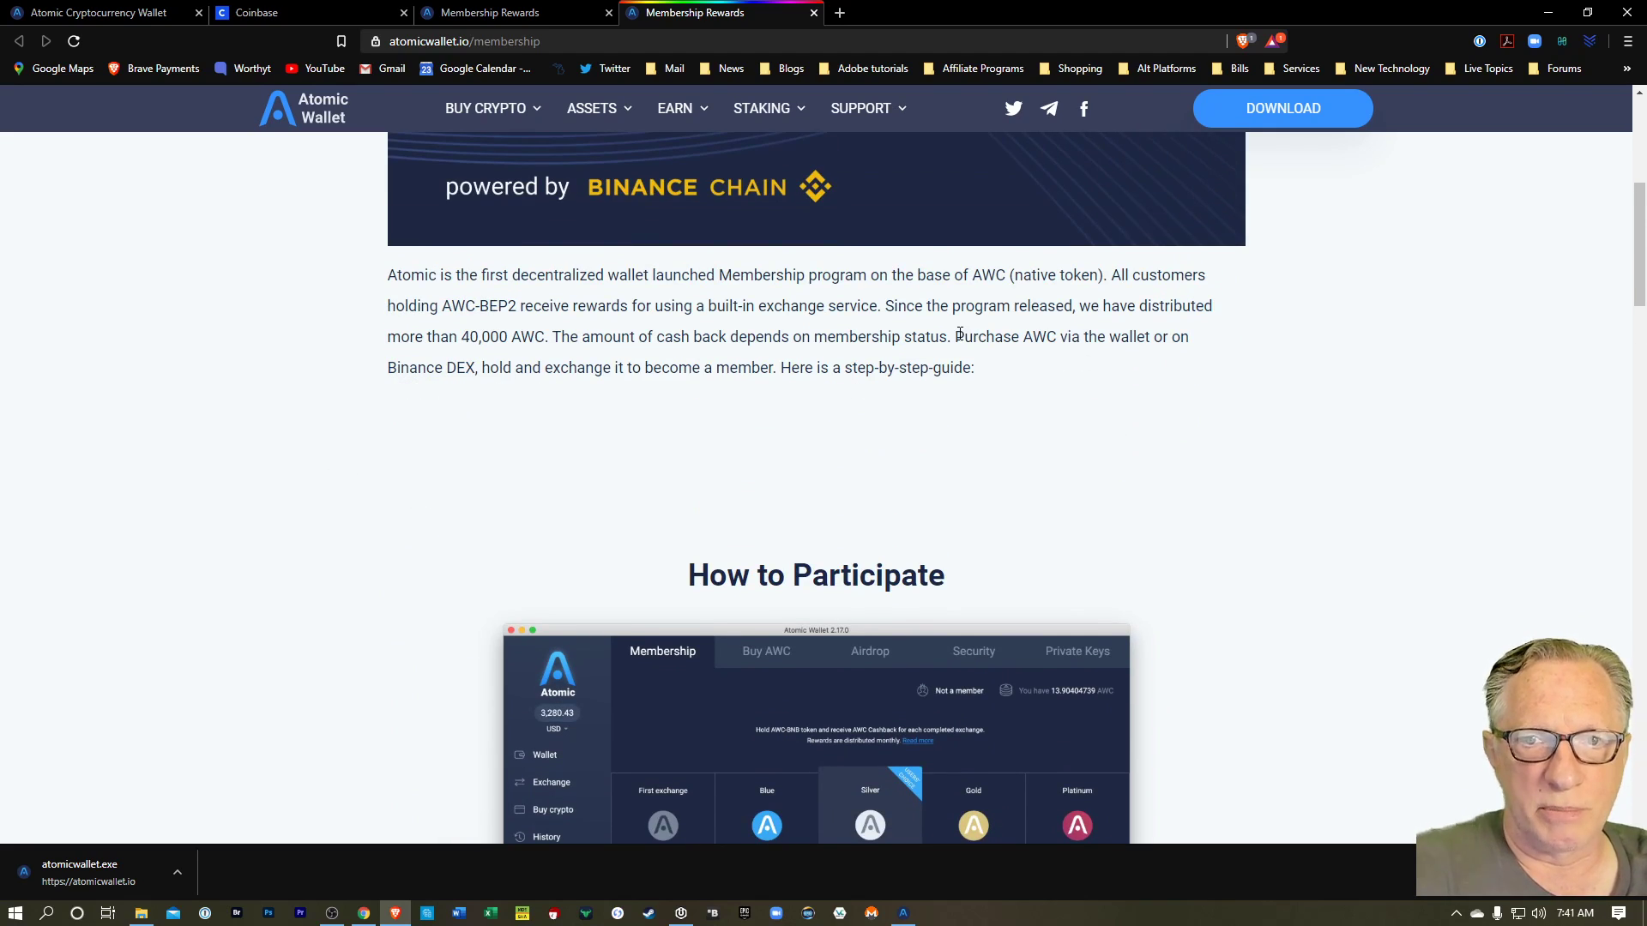
drag(959, 335, 477, 371)
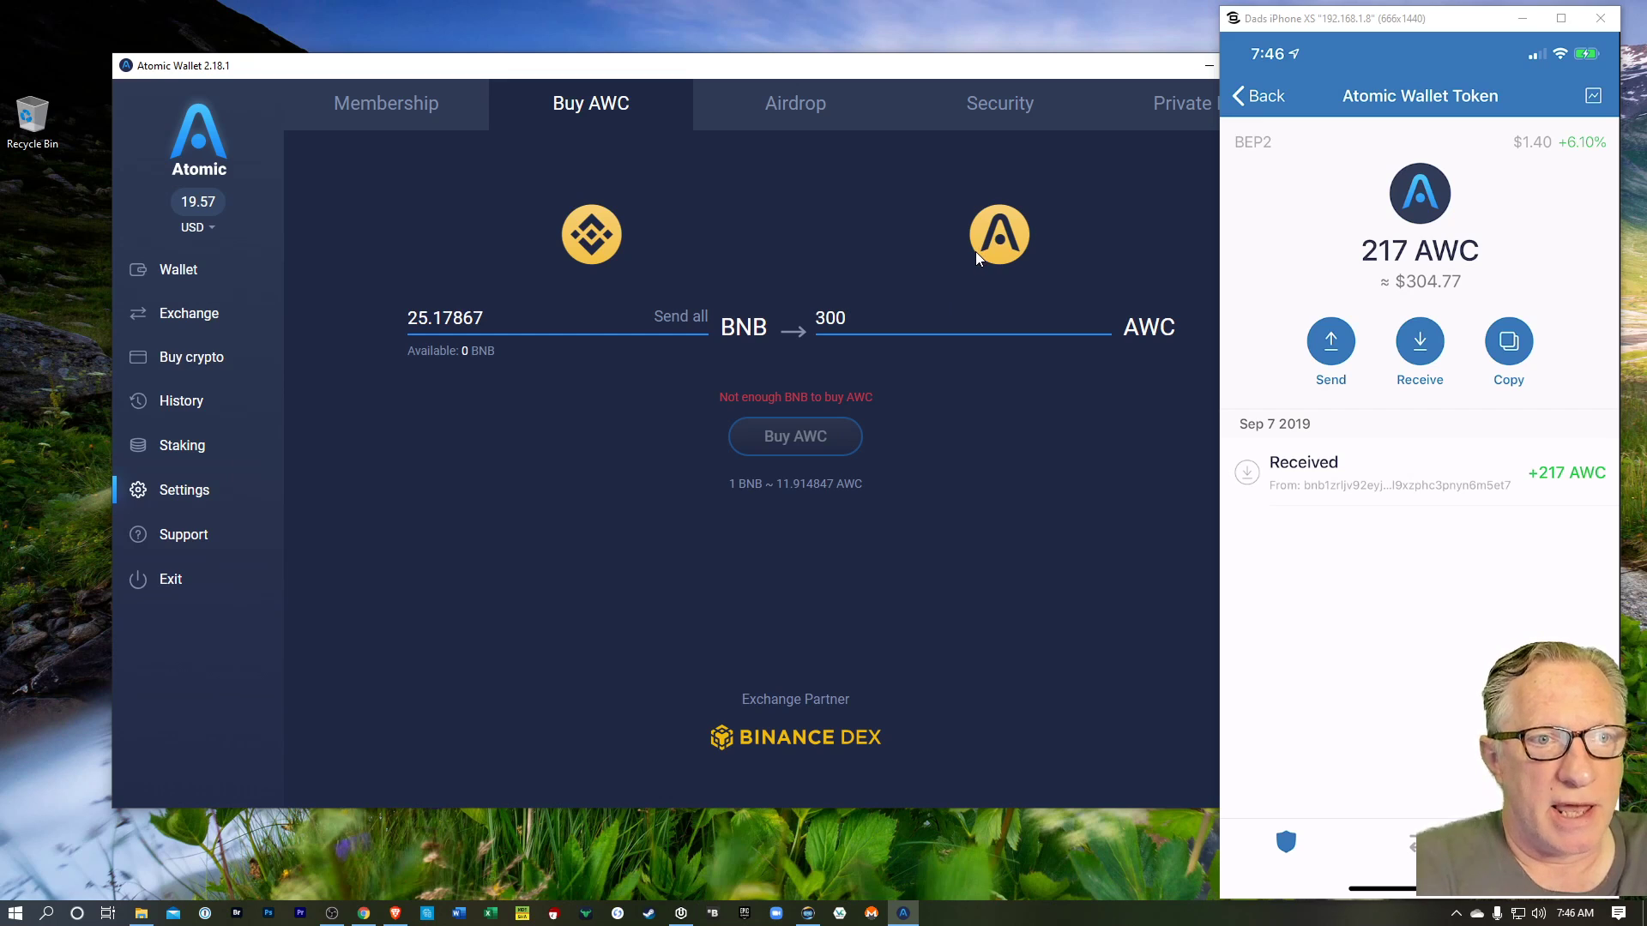
Step: Open the Atomic Wallet Token from the coin list and show its receiving address
click(178, 269)
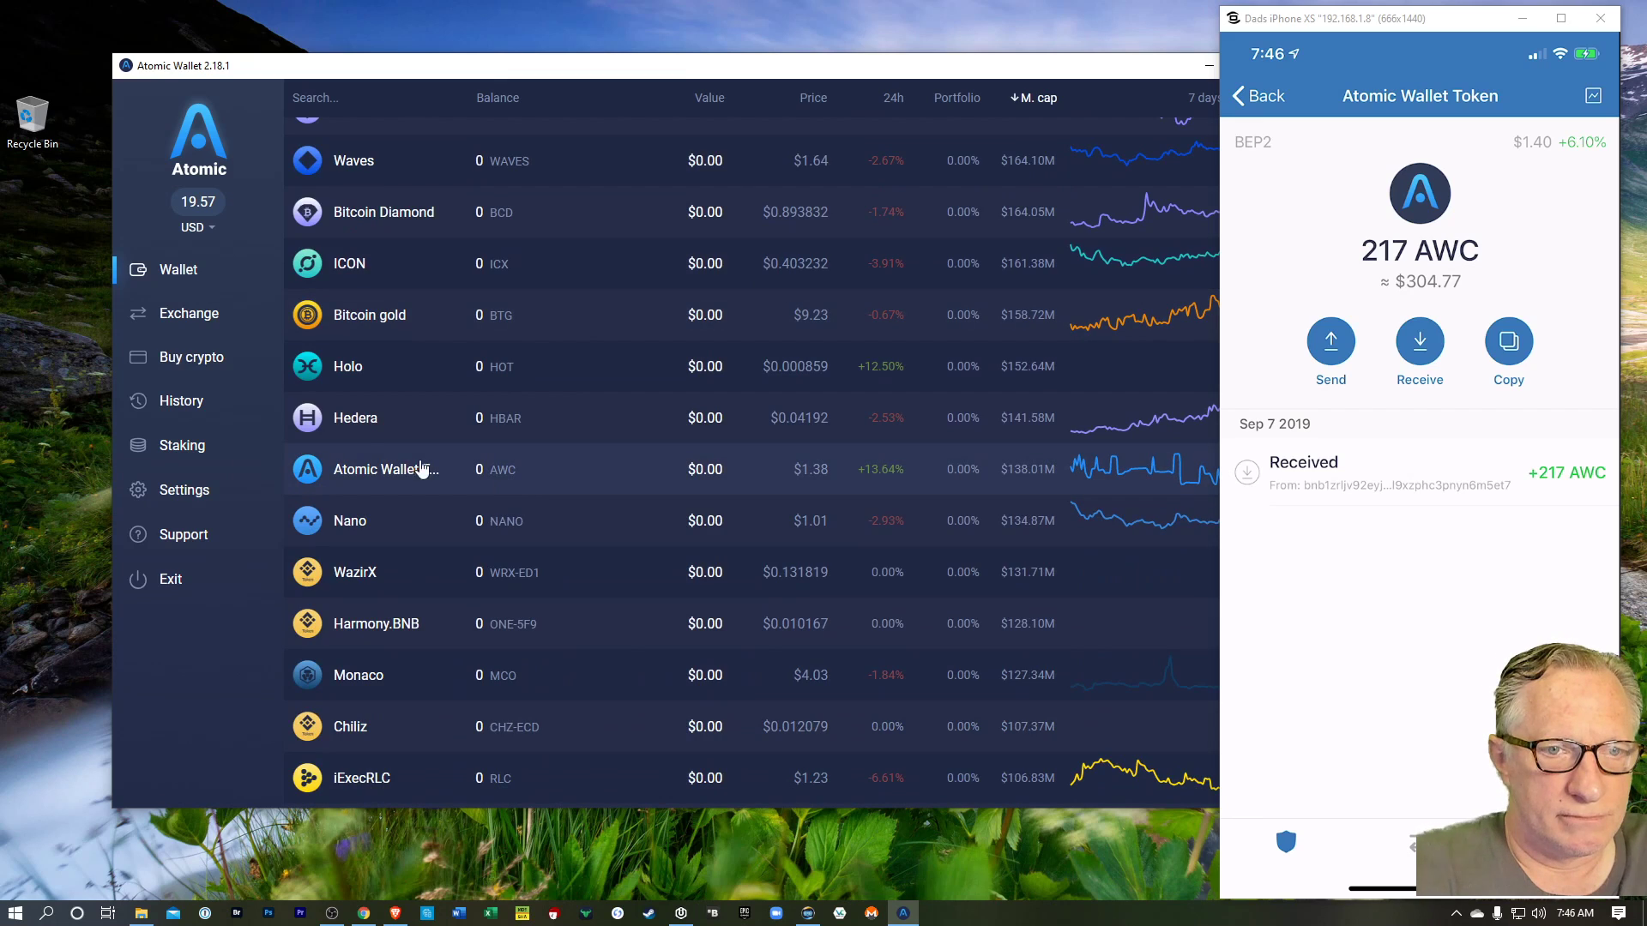
click(378, 471)
click(711, 255)
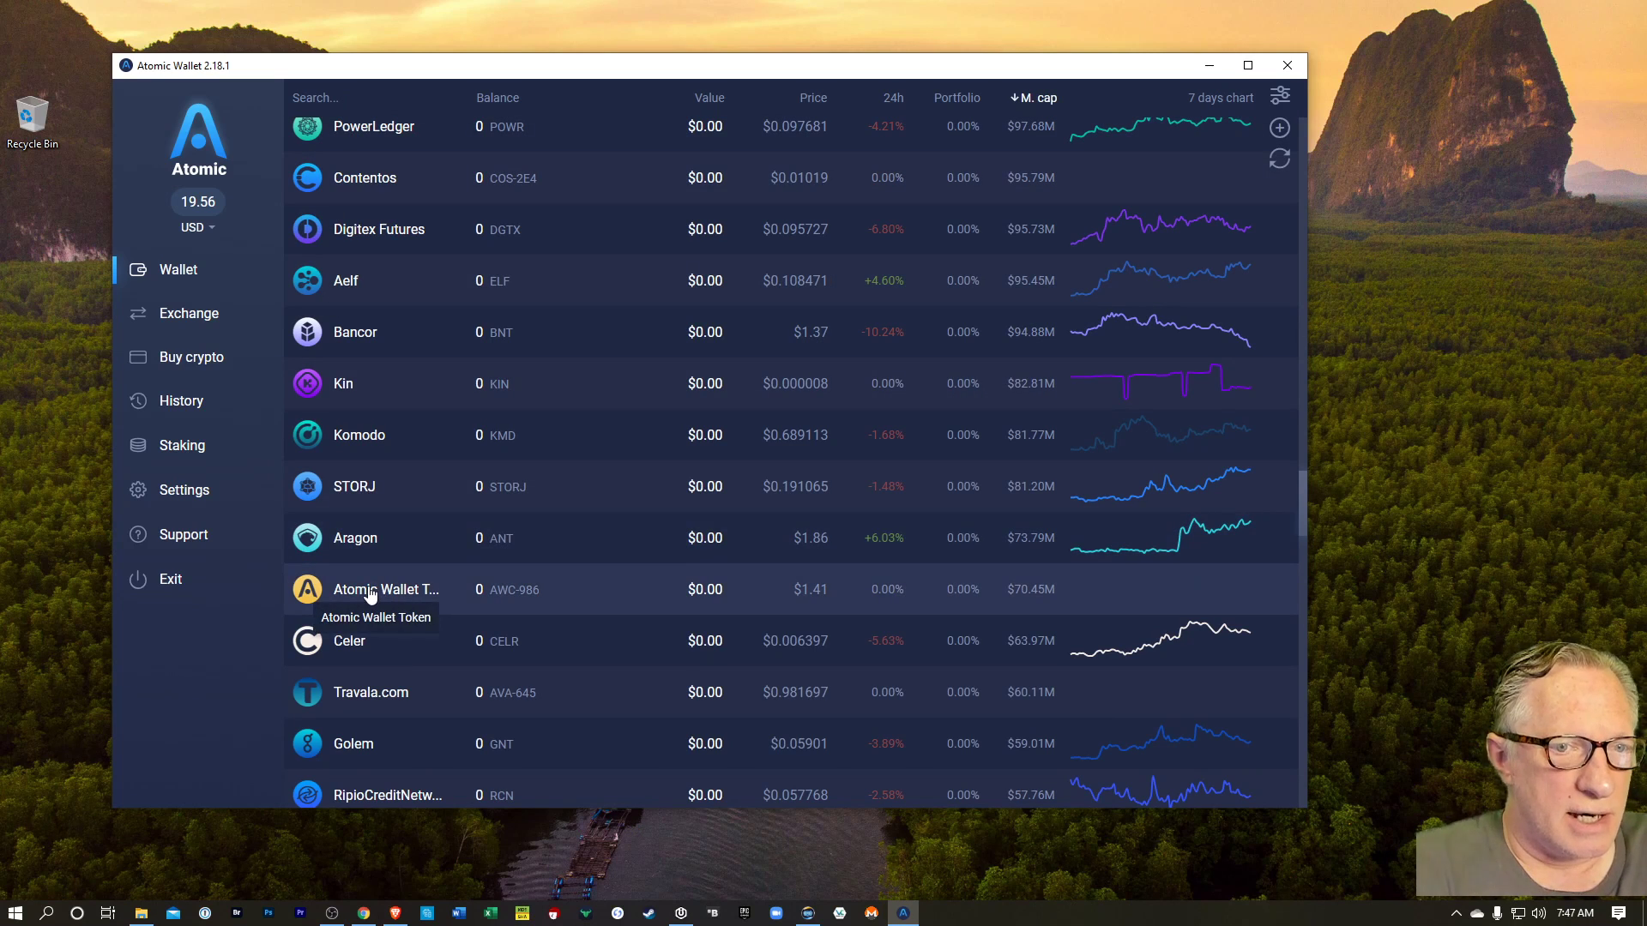
Step: Filter the coin list by 'awc' and open the AWC-986 token page
click(365, 97)
text(a)
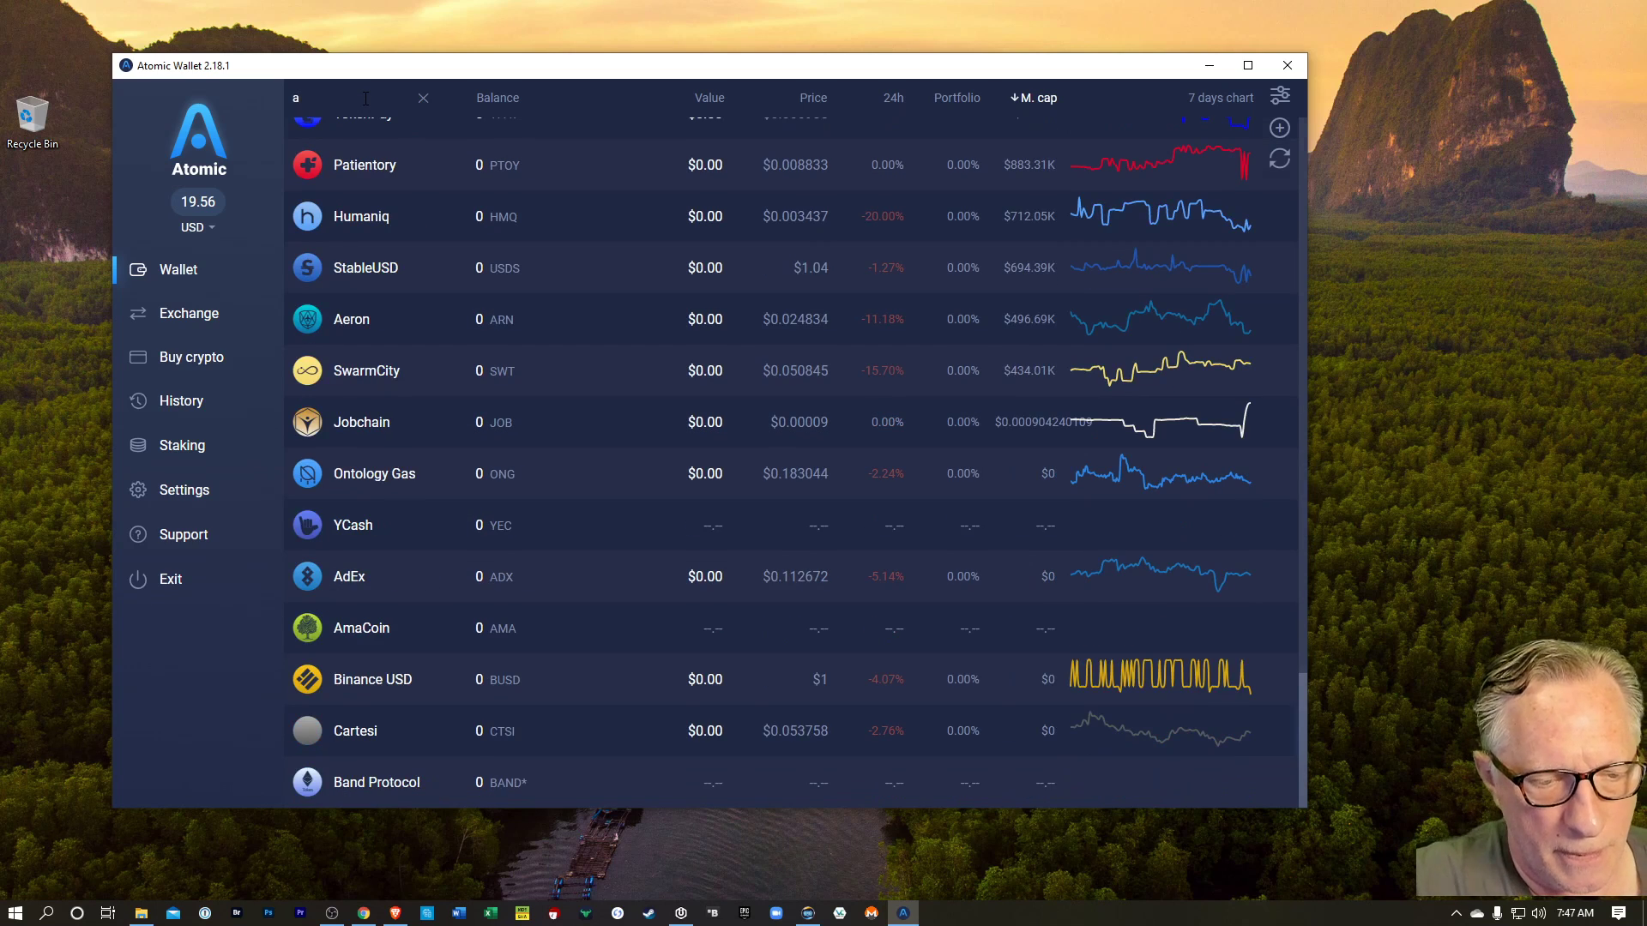
text(wc)
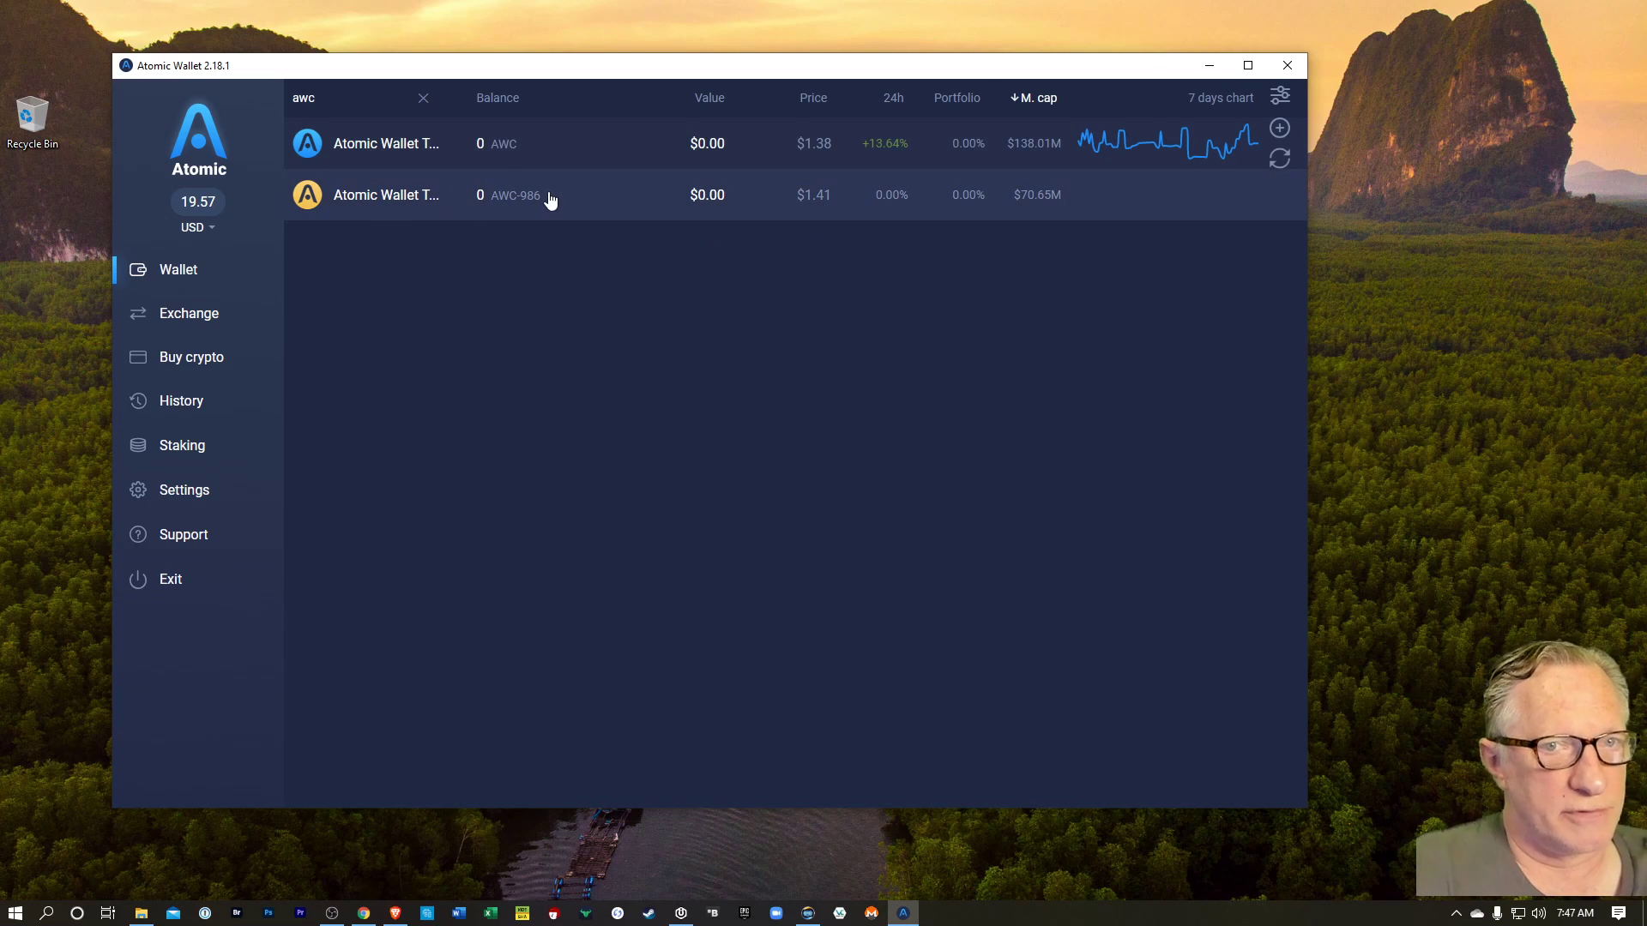
click(598, 205)
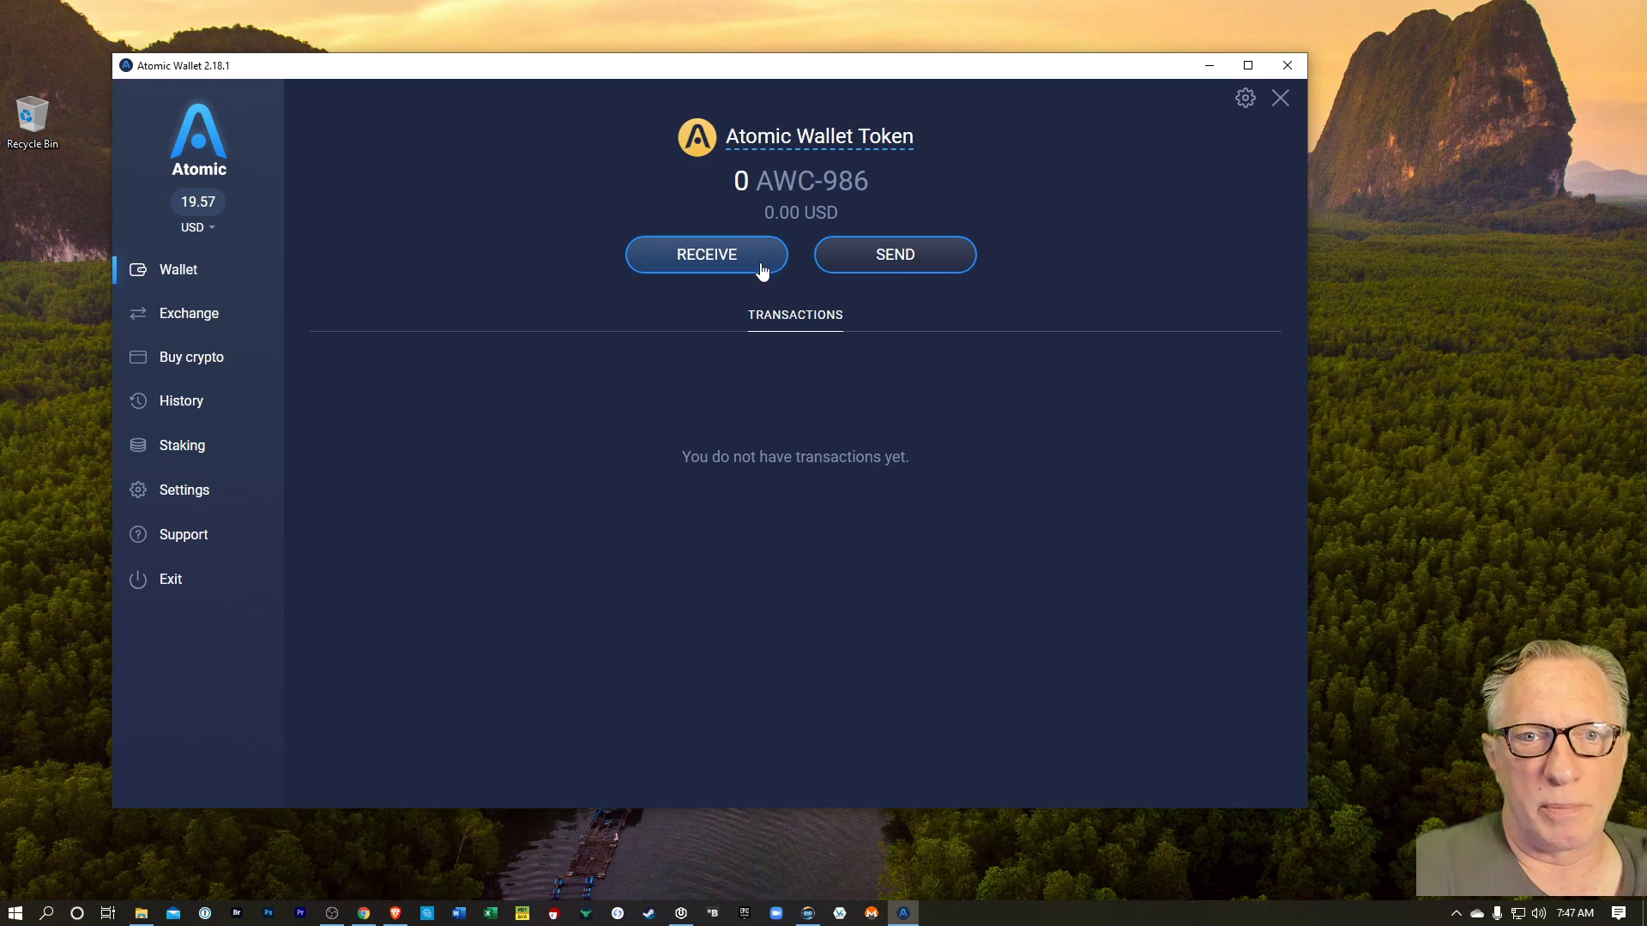
Step: Show the AWC-986 receiving address, send 105 AWC from the mirrored phone, then return to the wallet
click(701, 262)
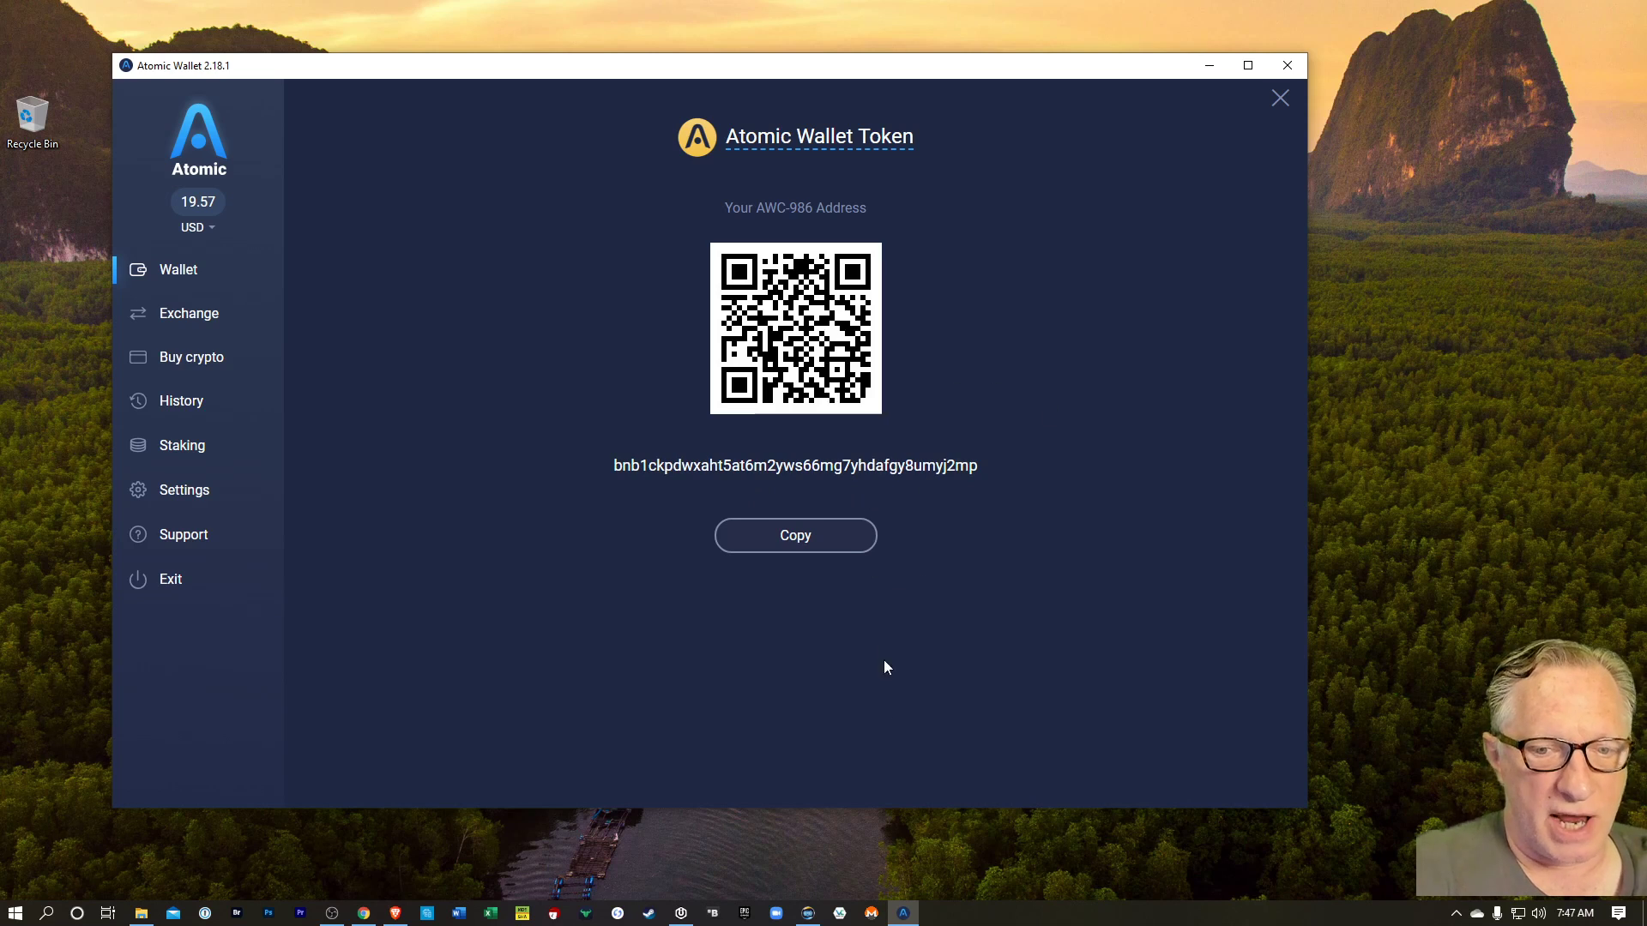
click(808, 913)
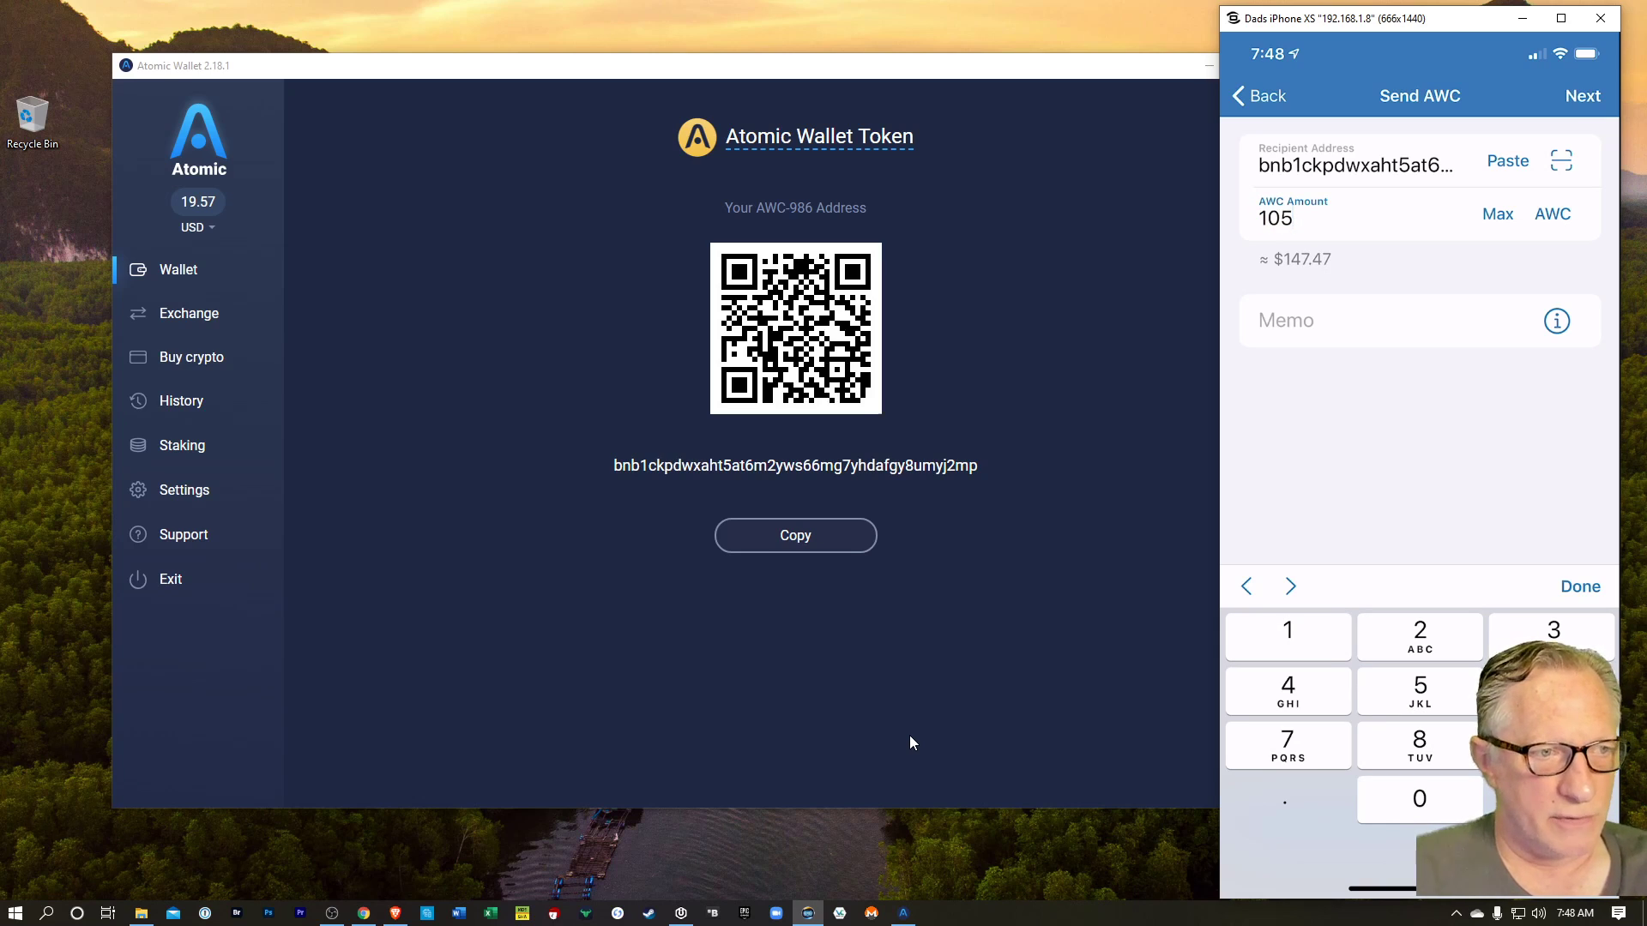
click(911, 743)
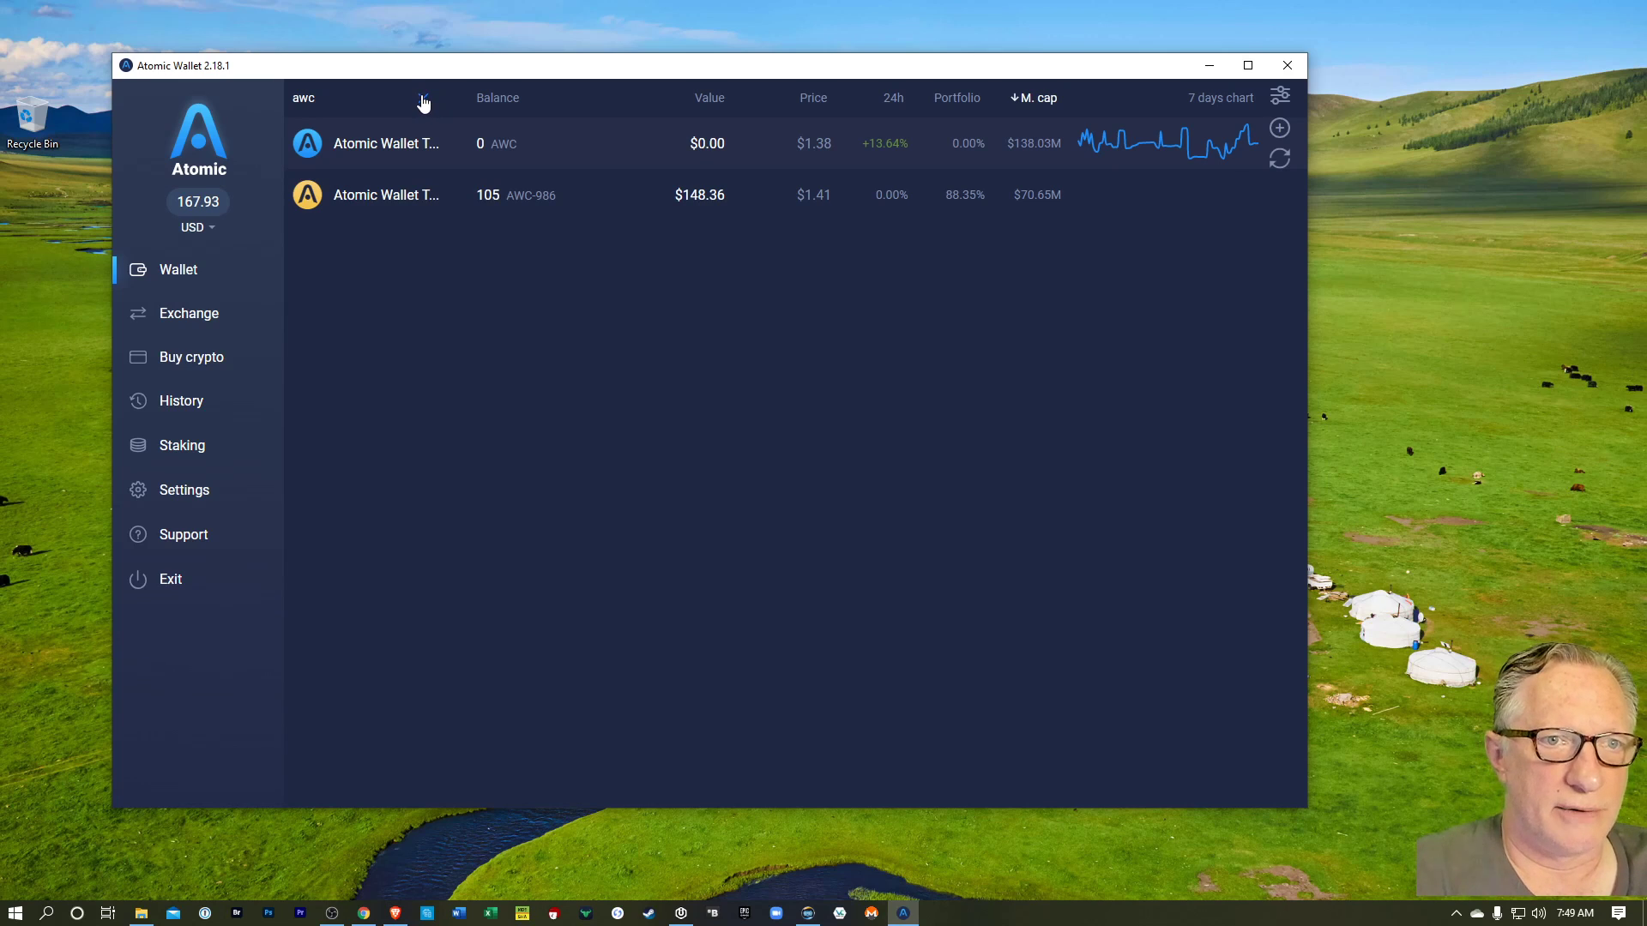
Step: Clear the coin filter, show the Binance Coin receiving address, and send 5 BNB from the phone
click(423, 101)
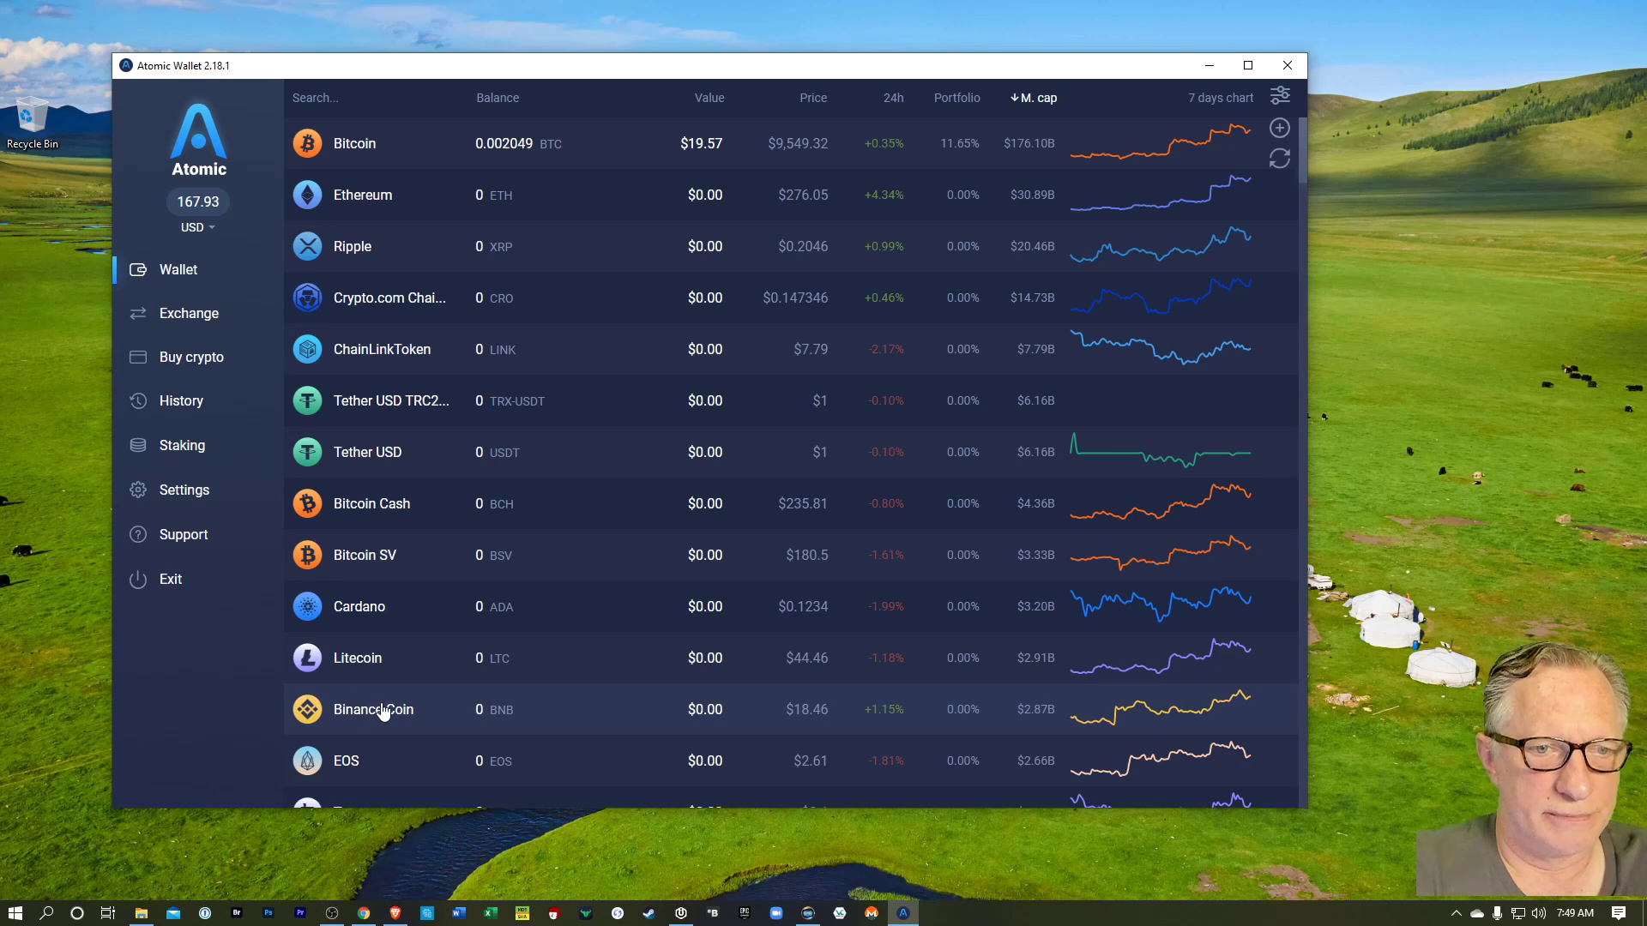
click(380, 711)
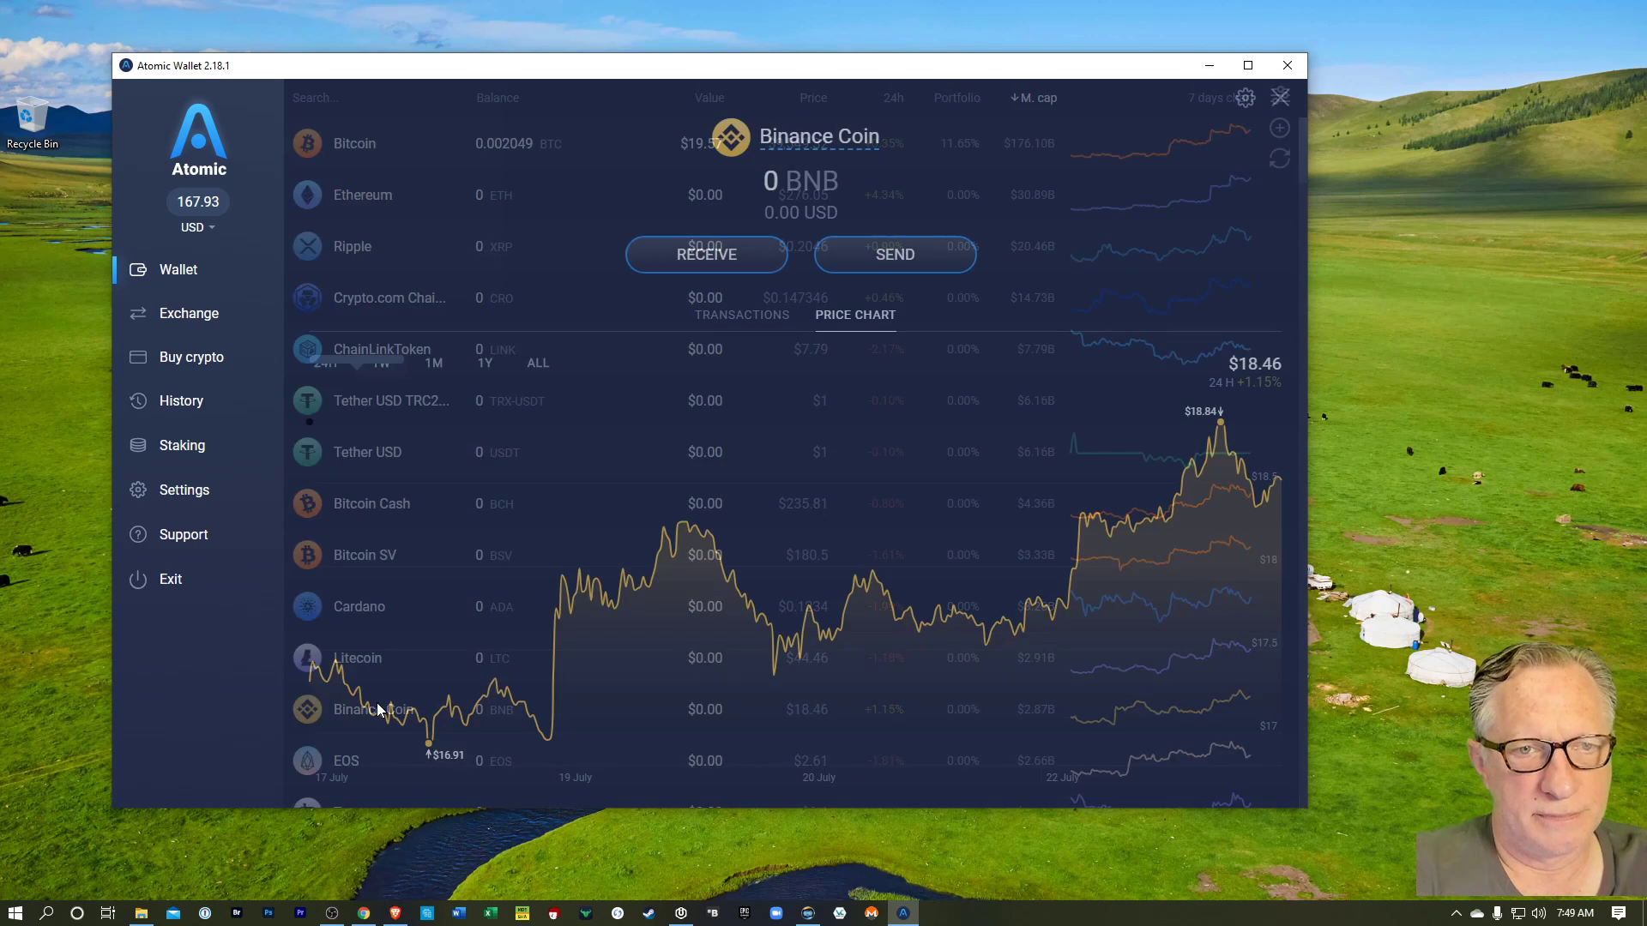
click(697, 257)
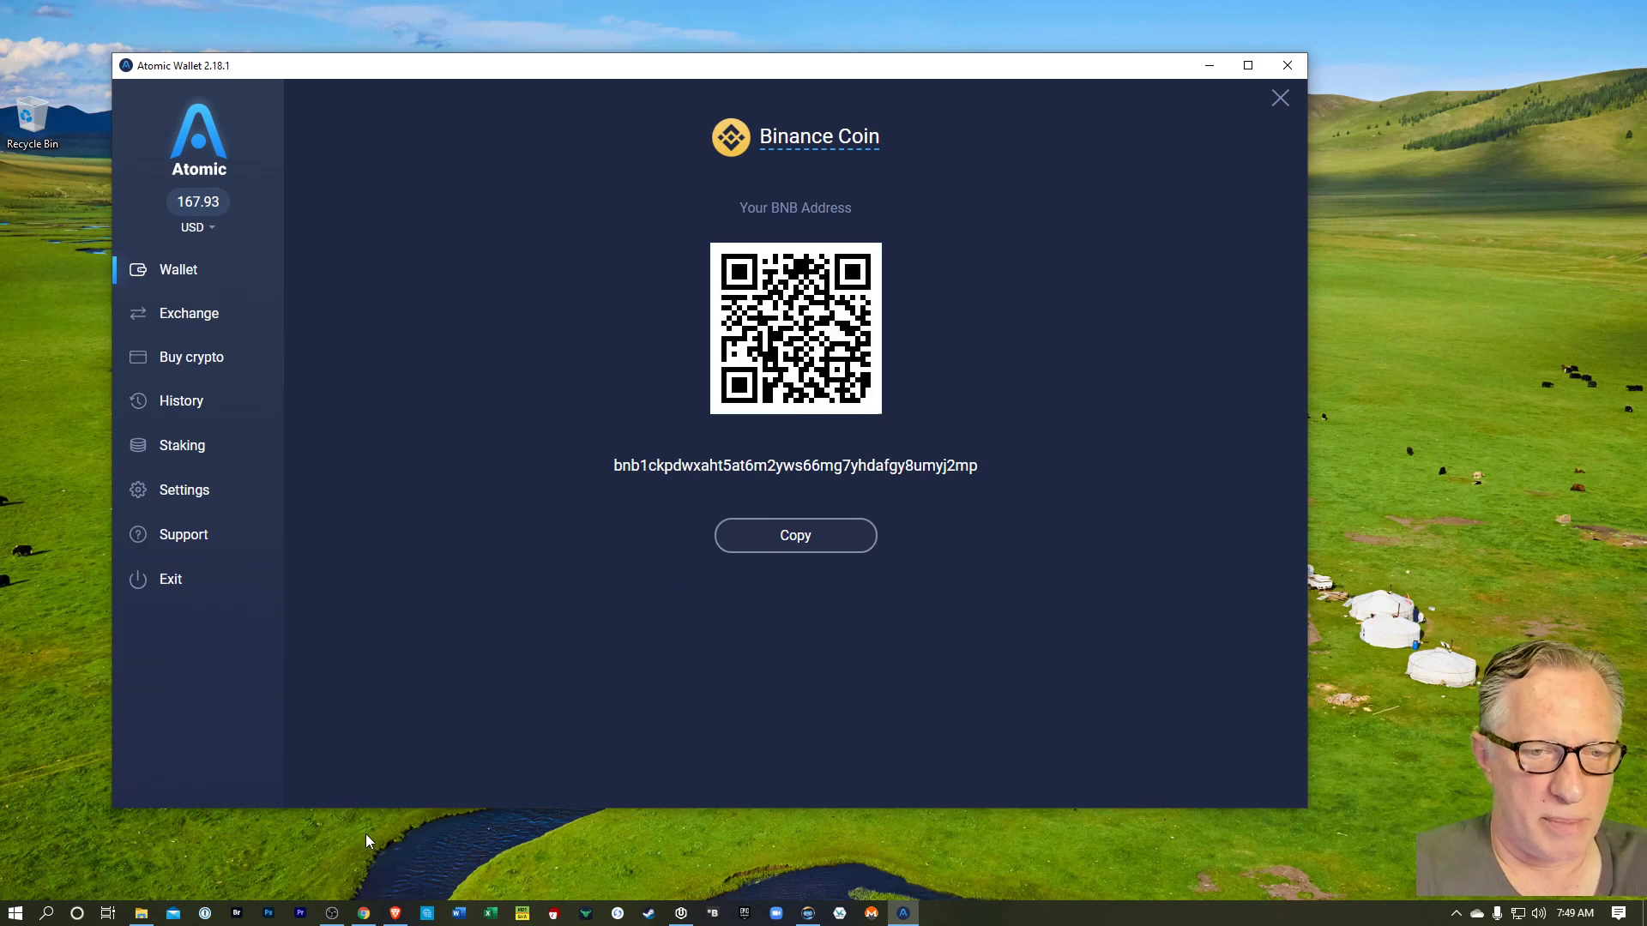
click(808, 914)
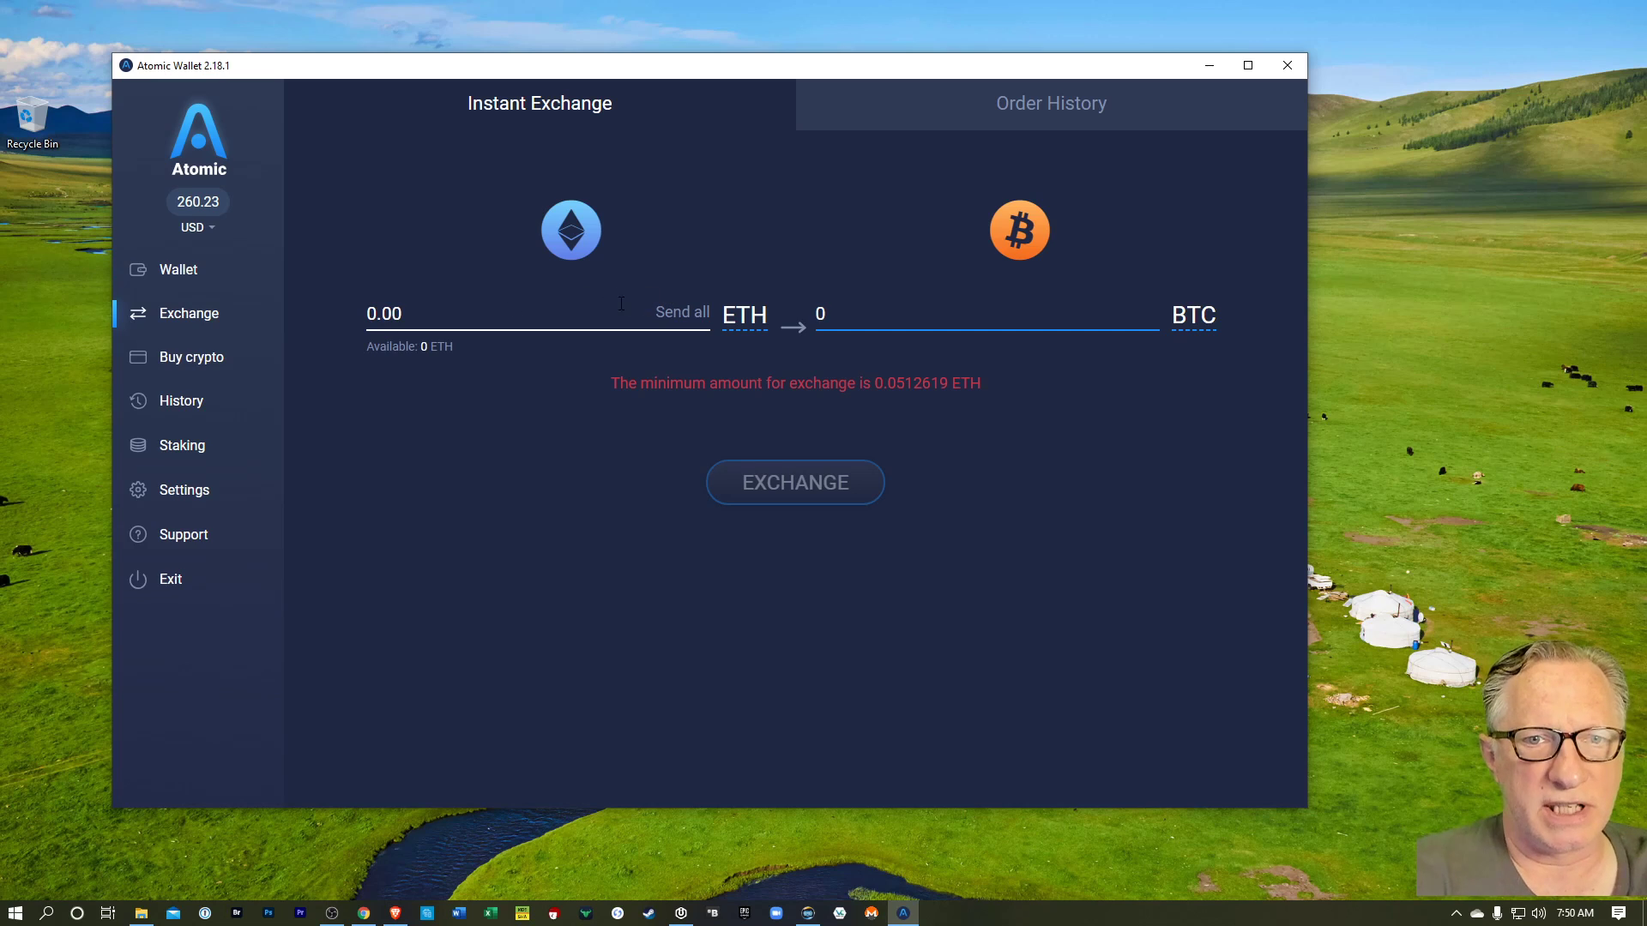
Step: Exchange 4 BNB for COMP, about 0.4425421 COMP, and submit the swap
click(581, 243)
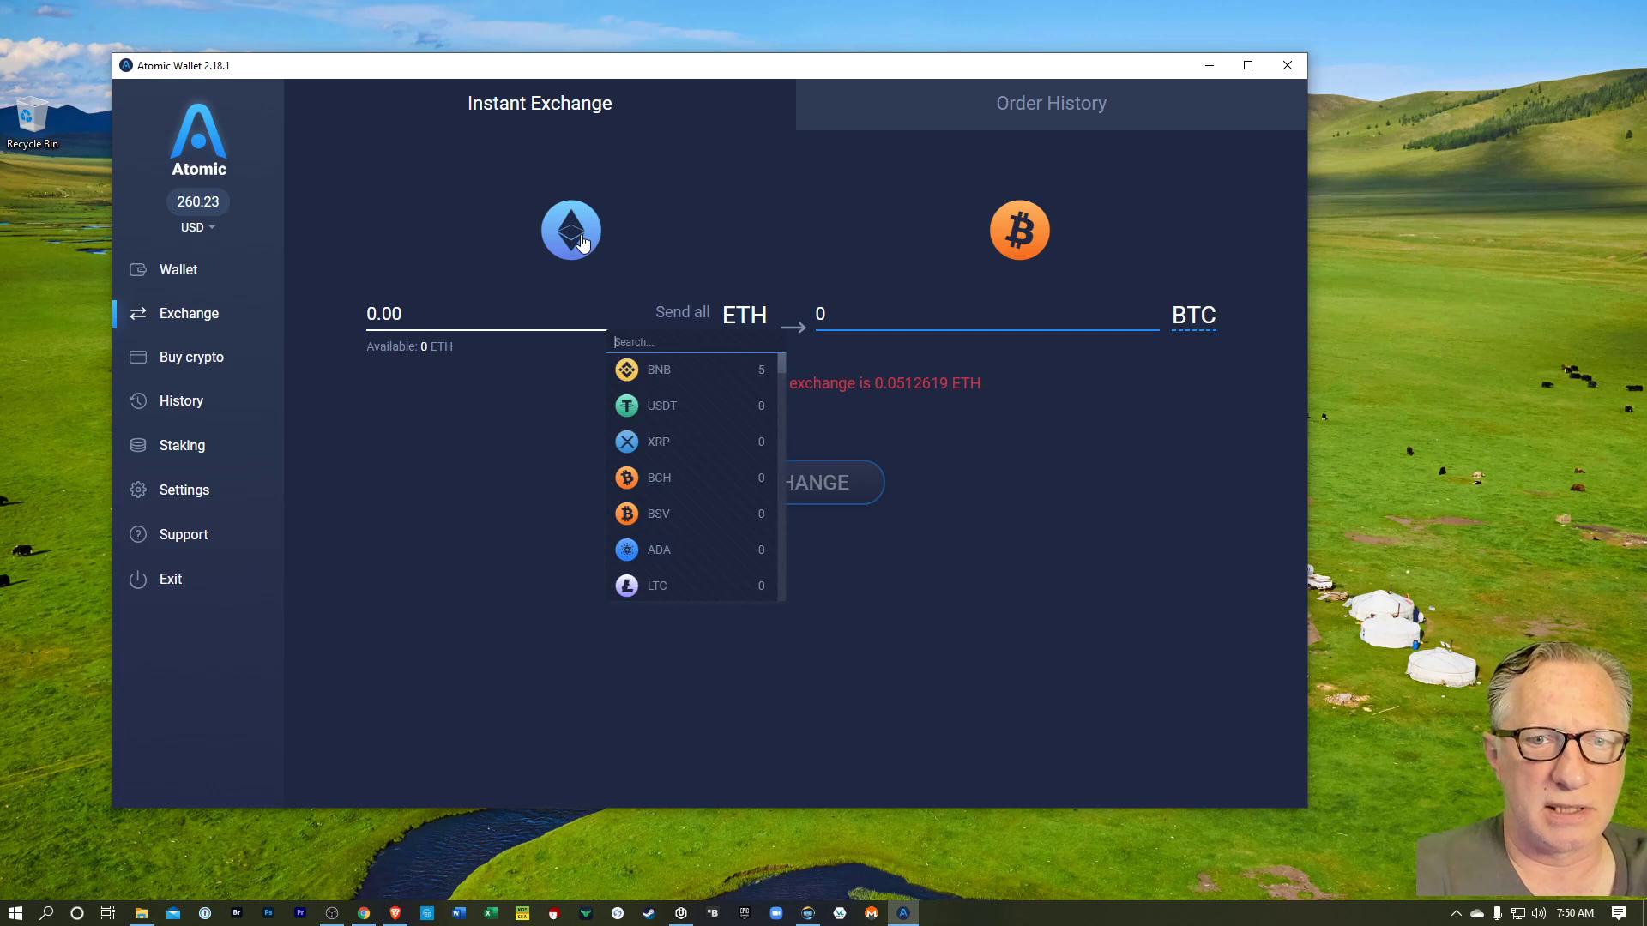
click(670, 393)
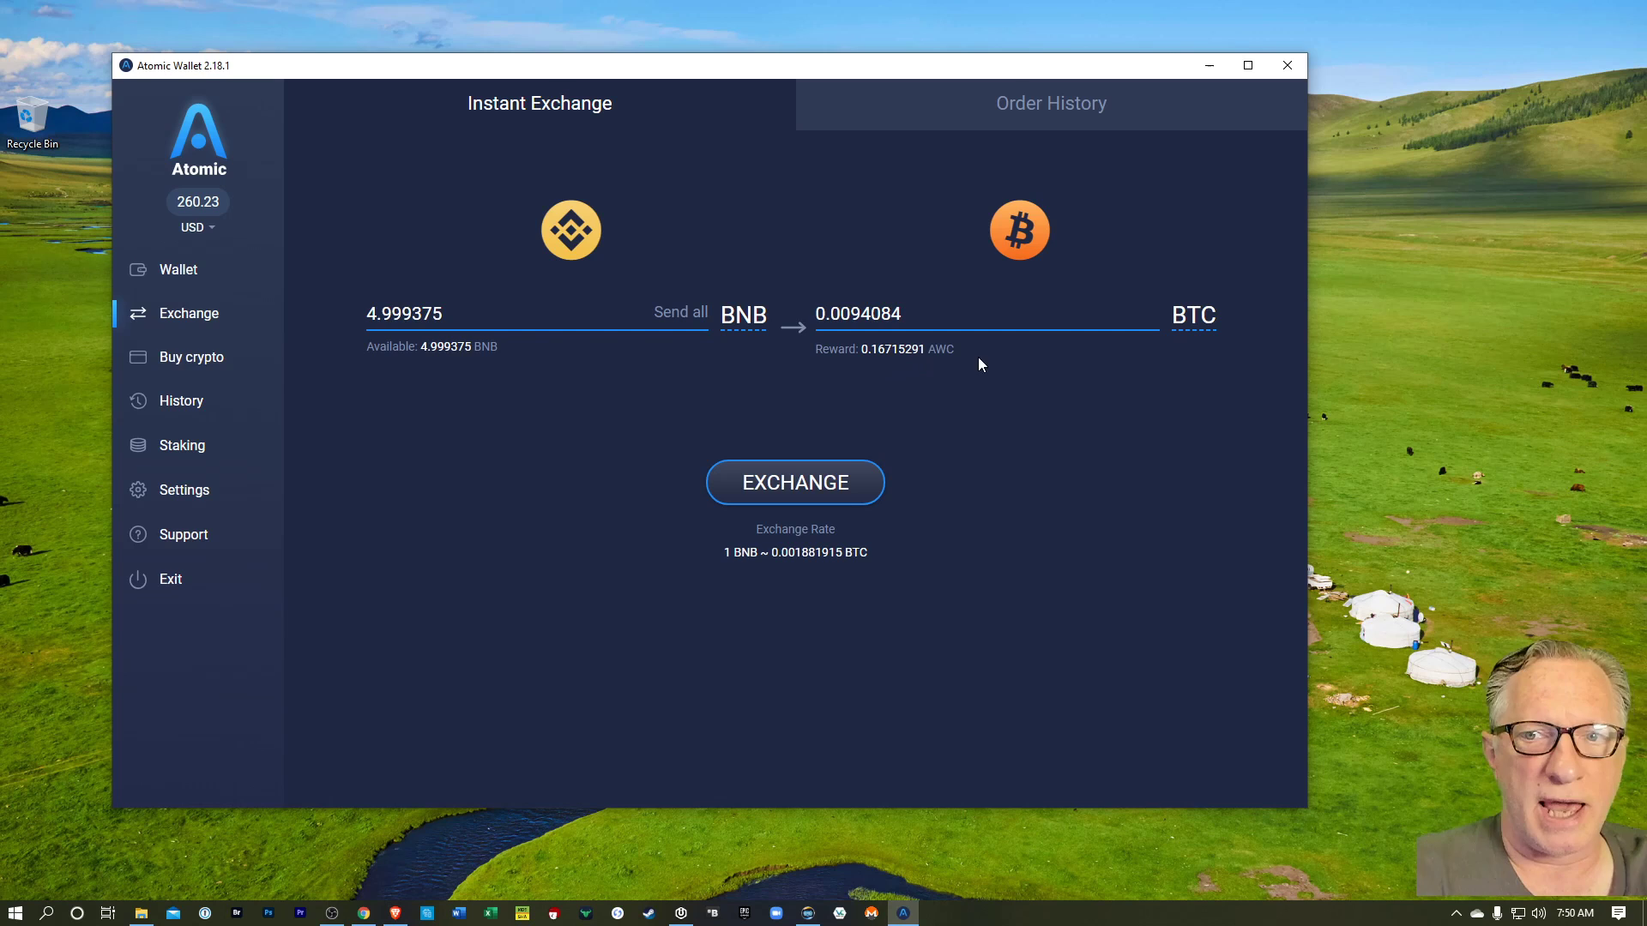
click(1019, 245)
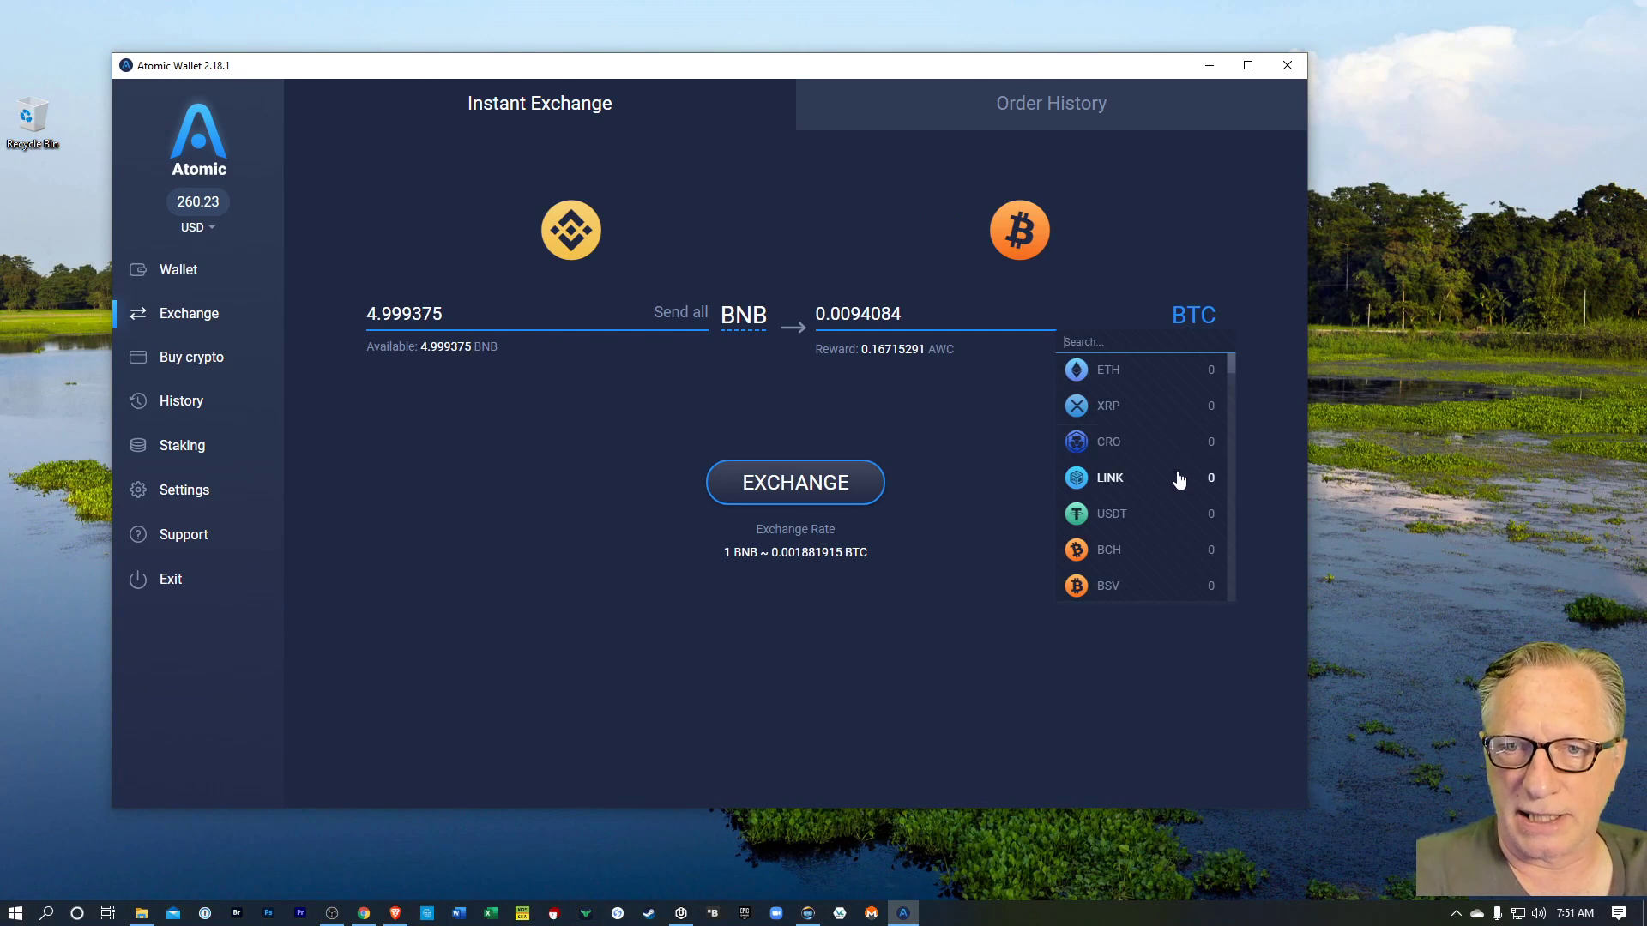
scroll(1112, 513, down, 3)
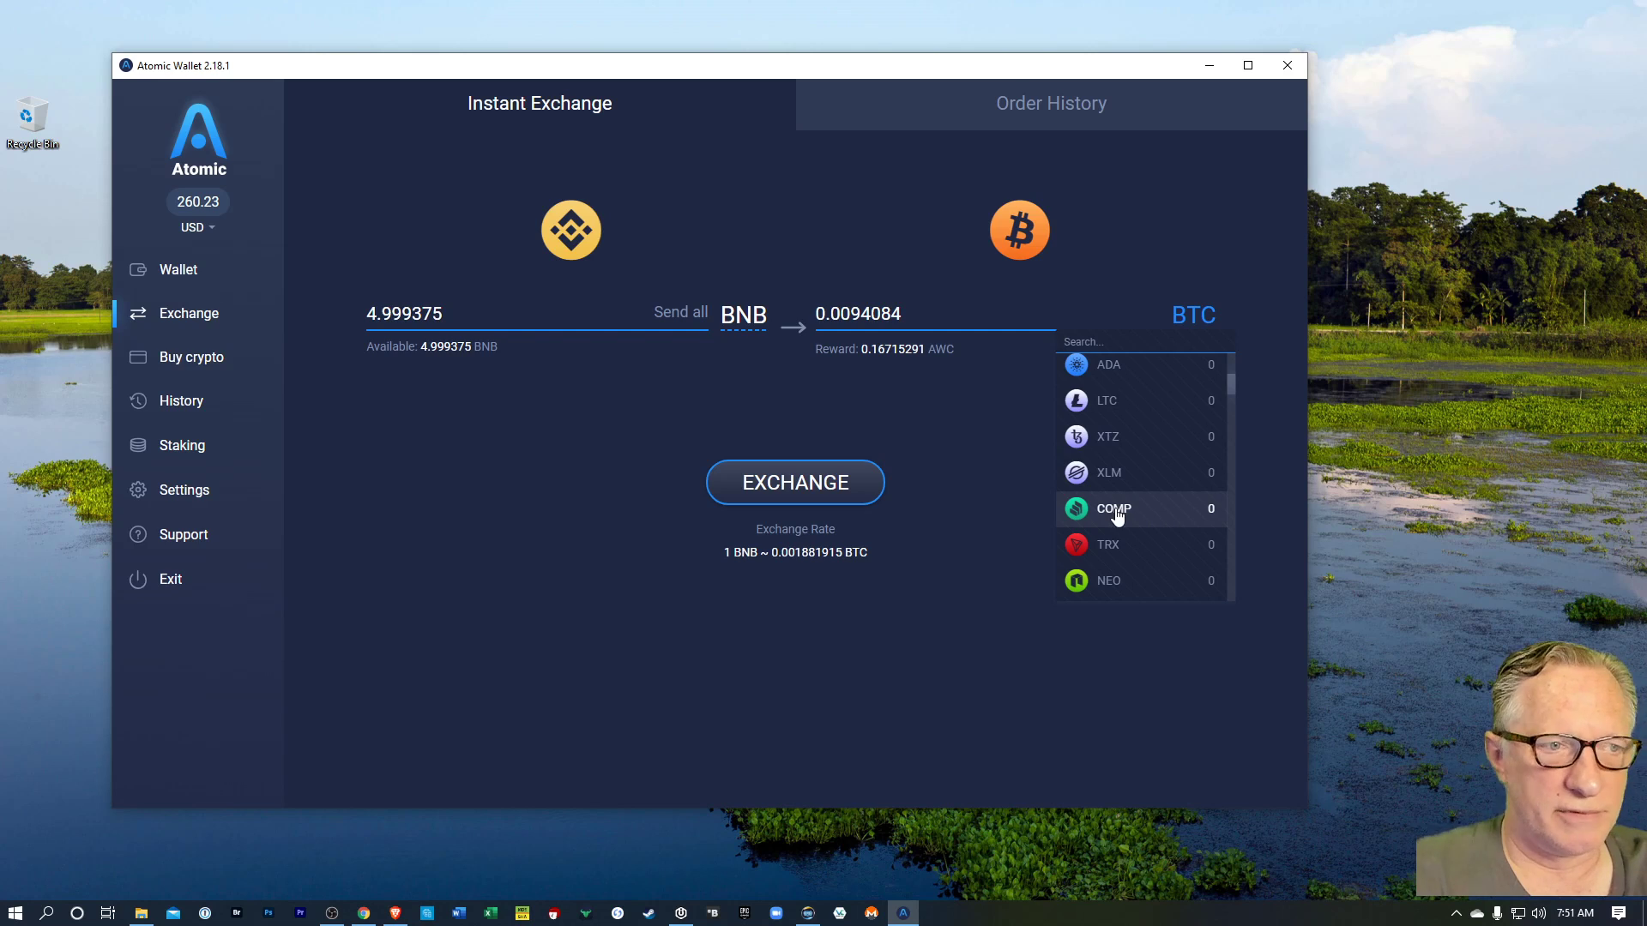
click(1114, 509)
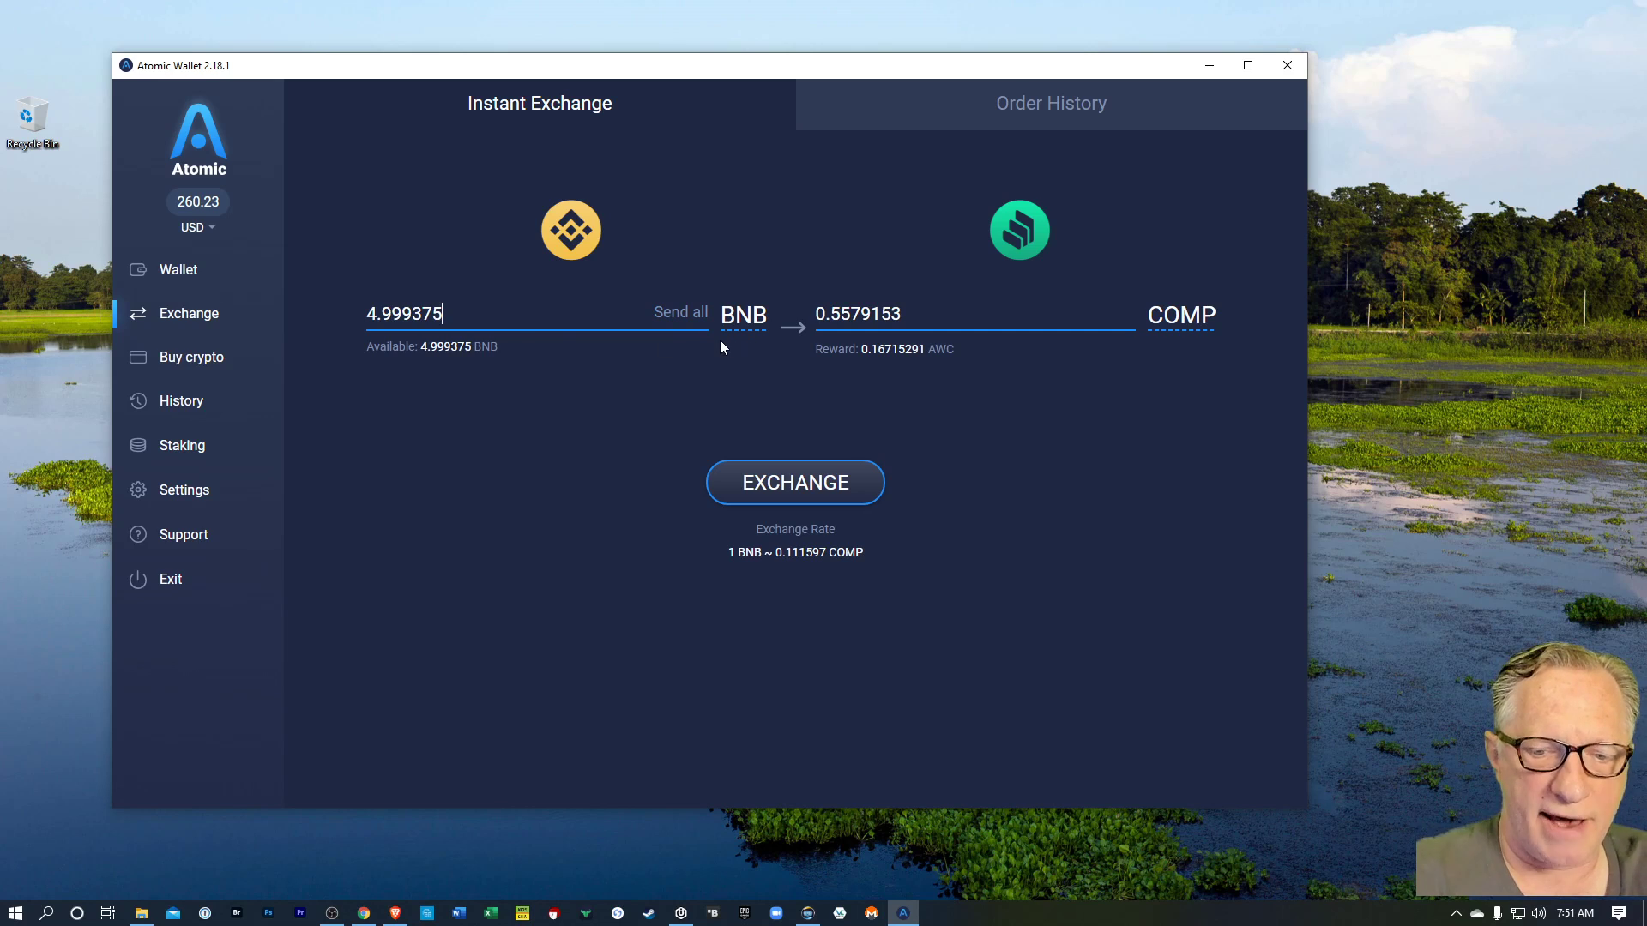
key(BackSpace)
key(BackSpace)
key(BackSpace)
key(BackSpace)
key(BackSpace)
key(BackSpace)
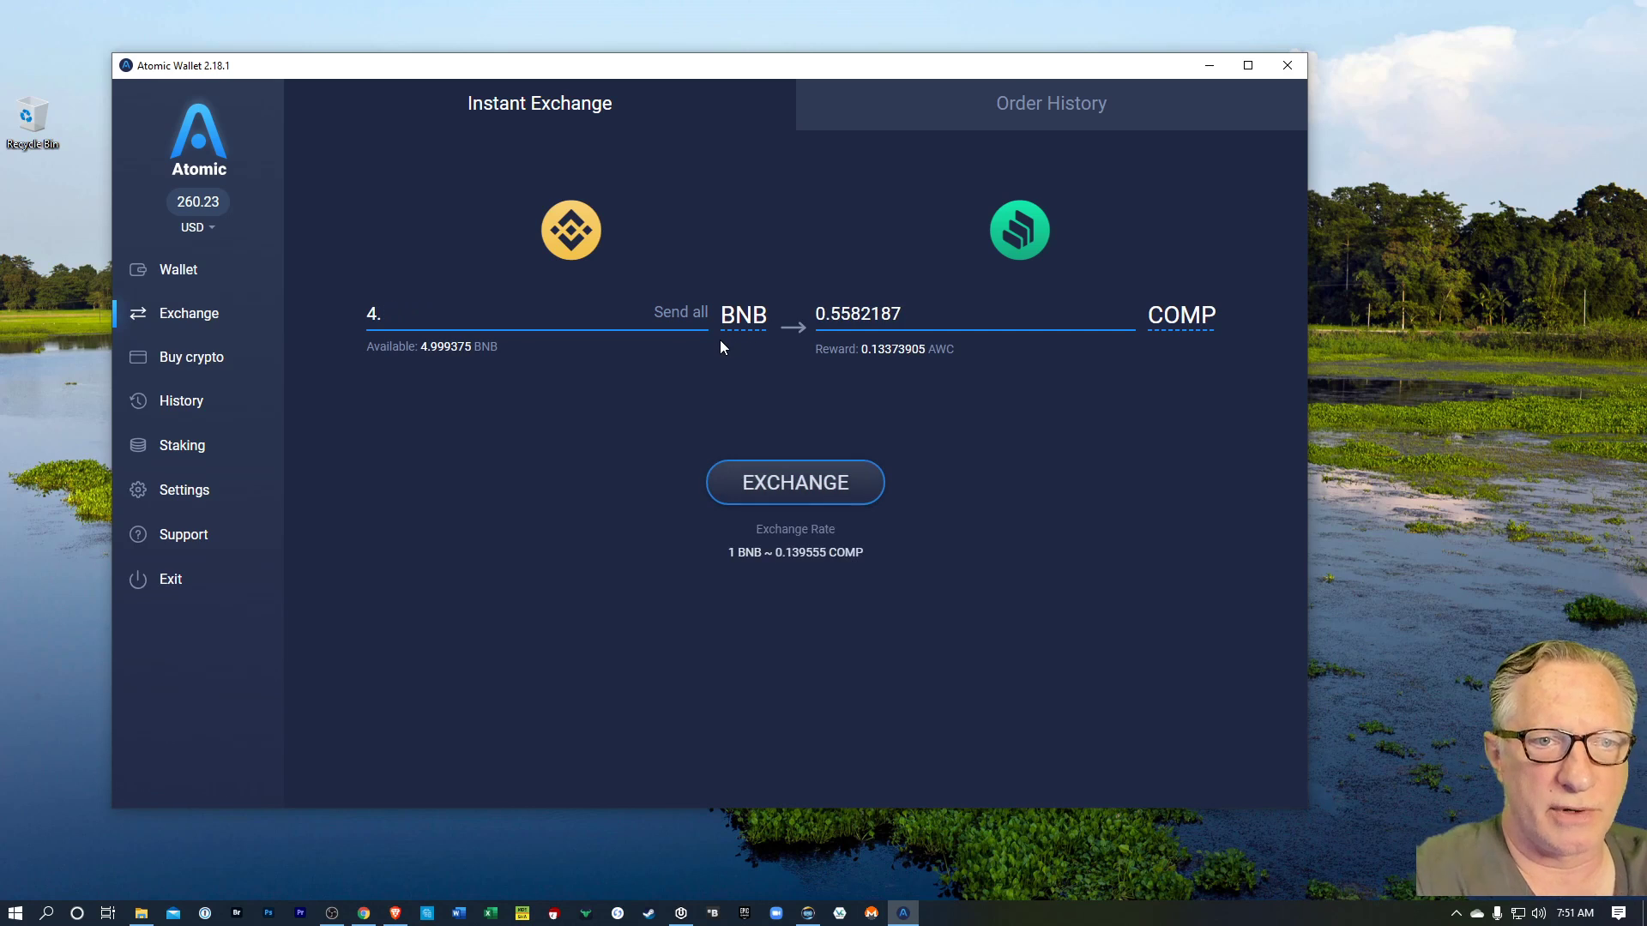
key(BackSpace)
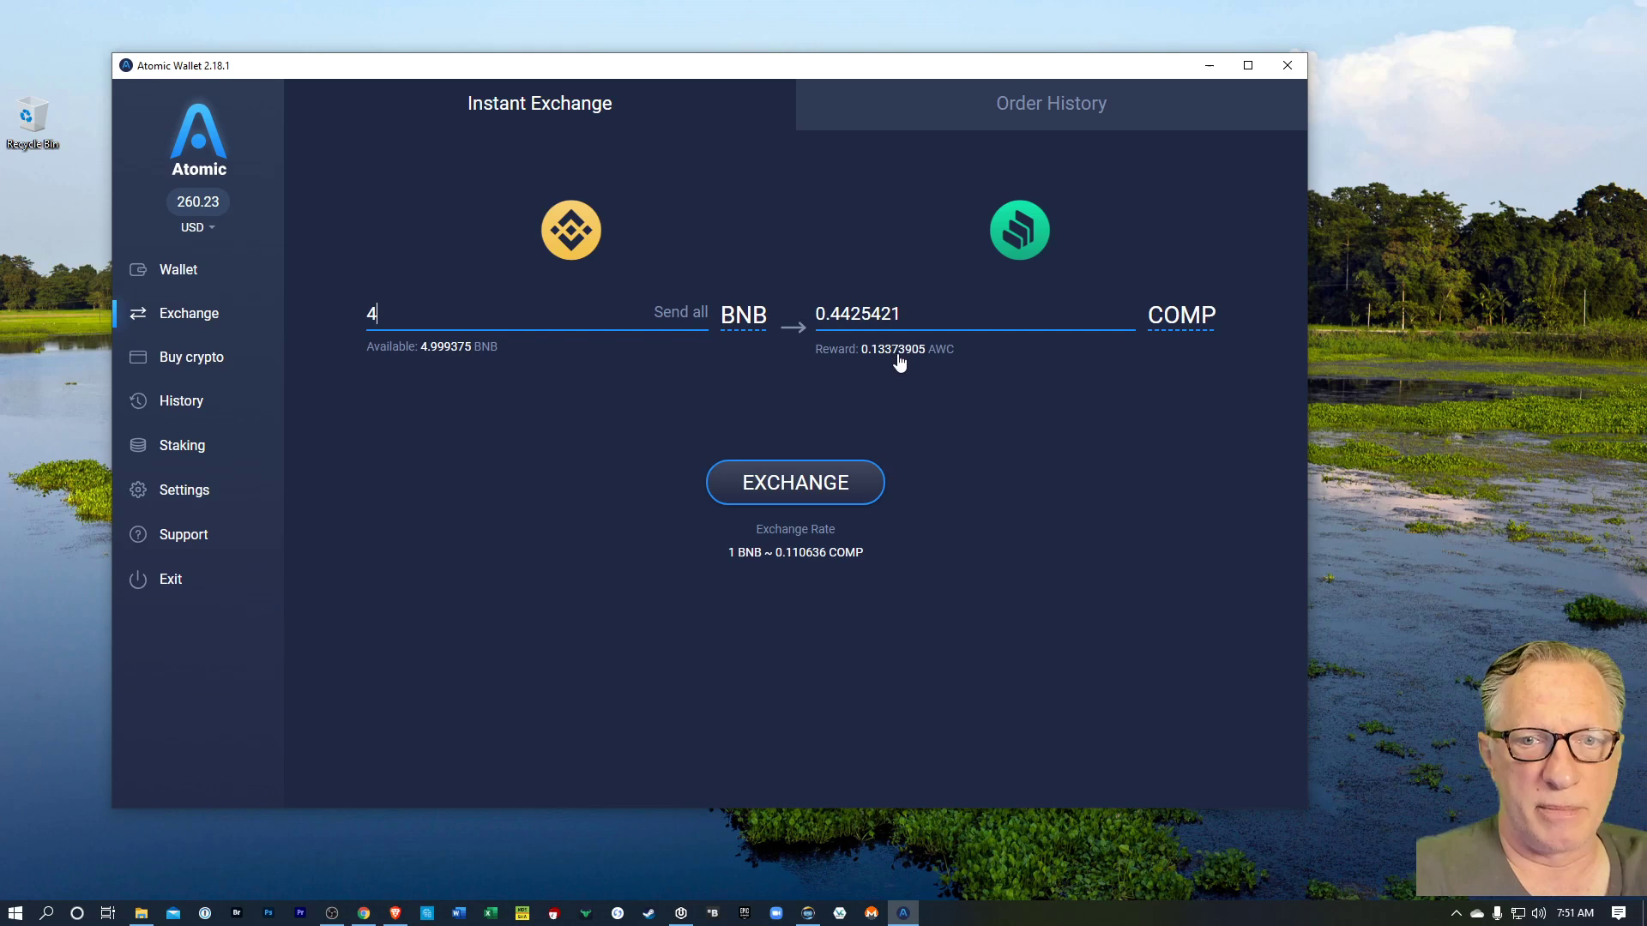
click(799, 486)
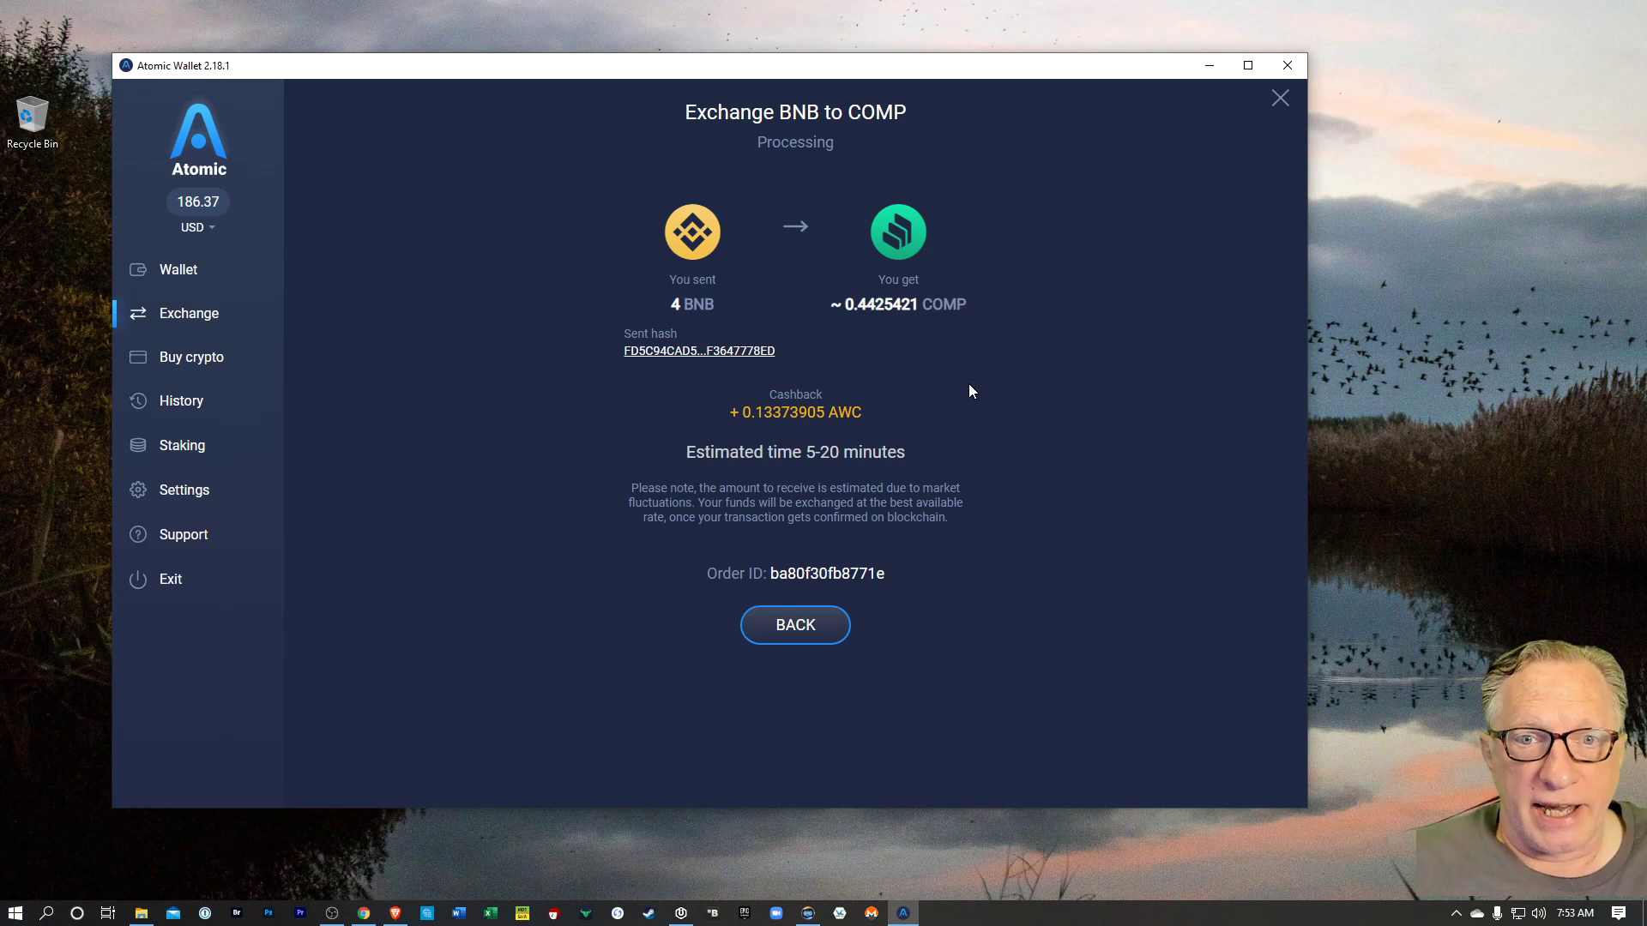
Step: Sort the coin list by balance and open the Atomic Wallet Token page showing 105 AWC-986
click(178, 270)
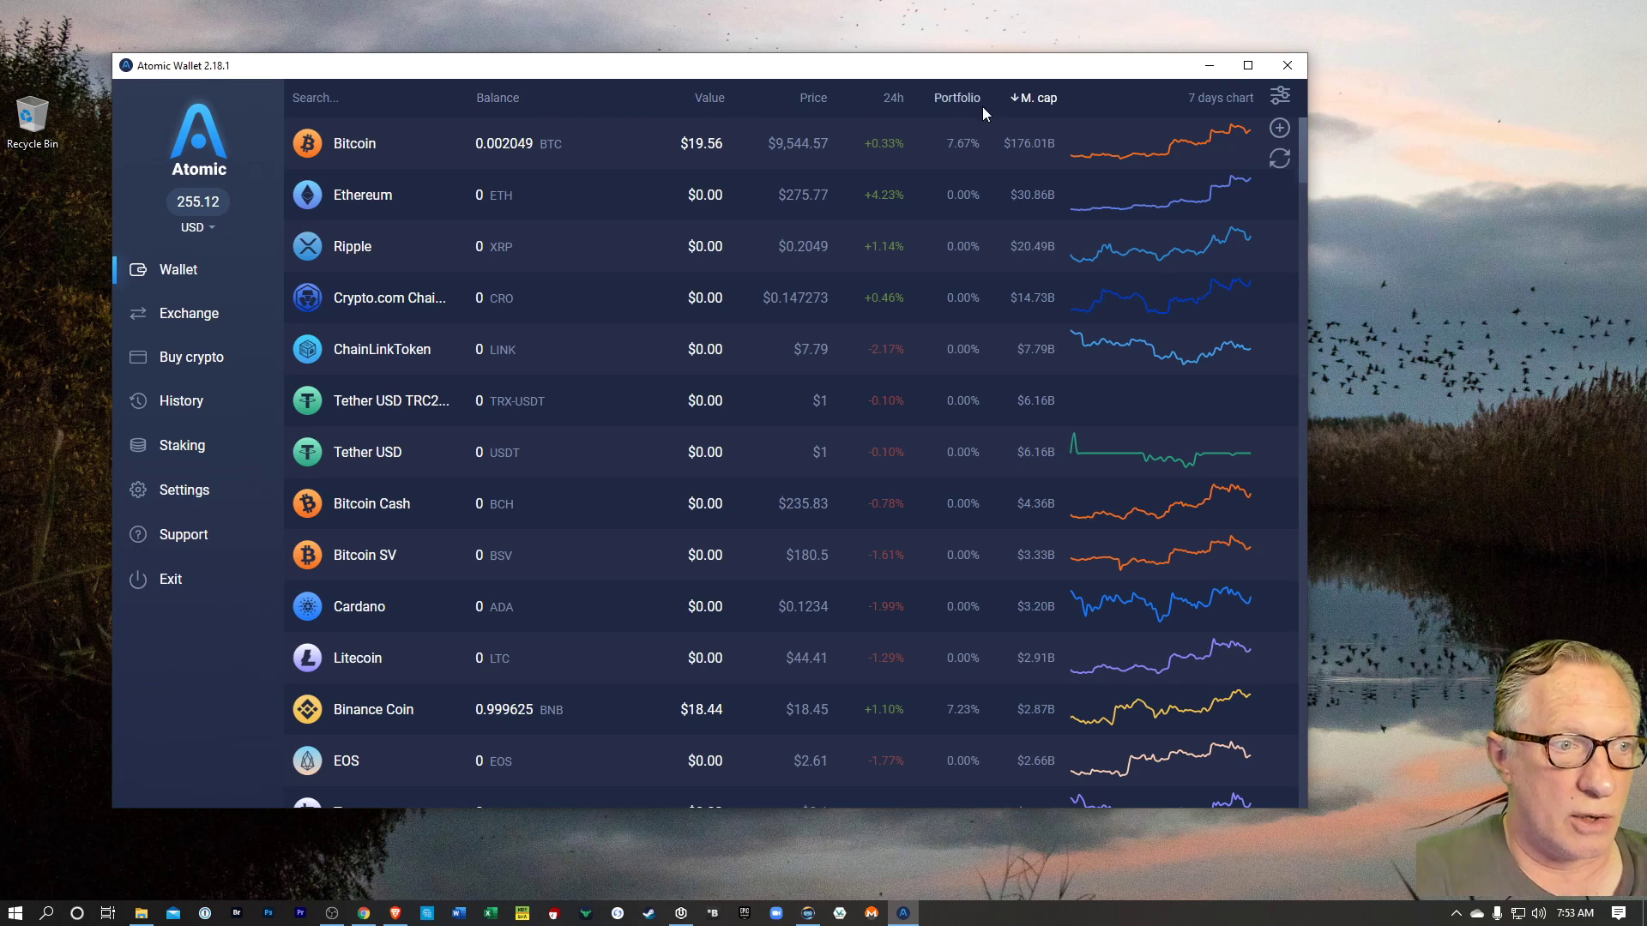
click(503, 100)
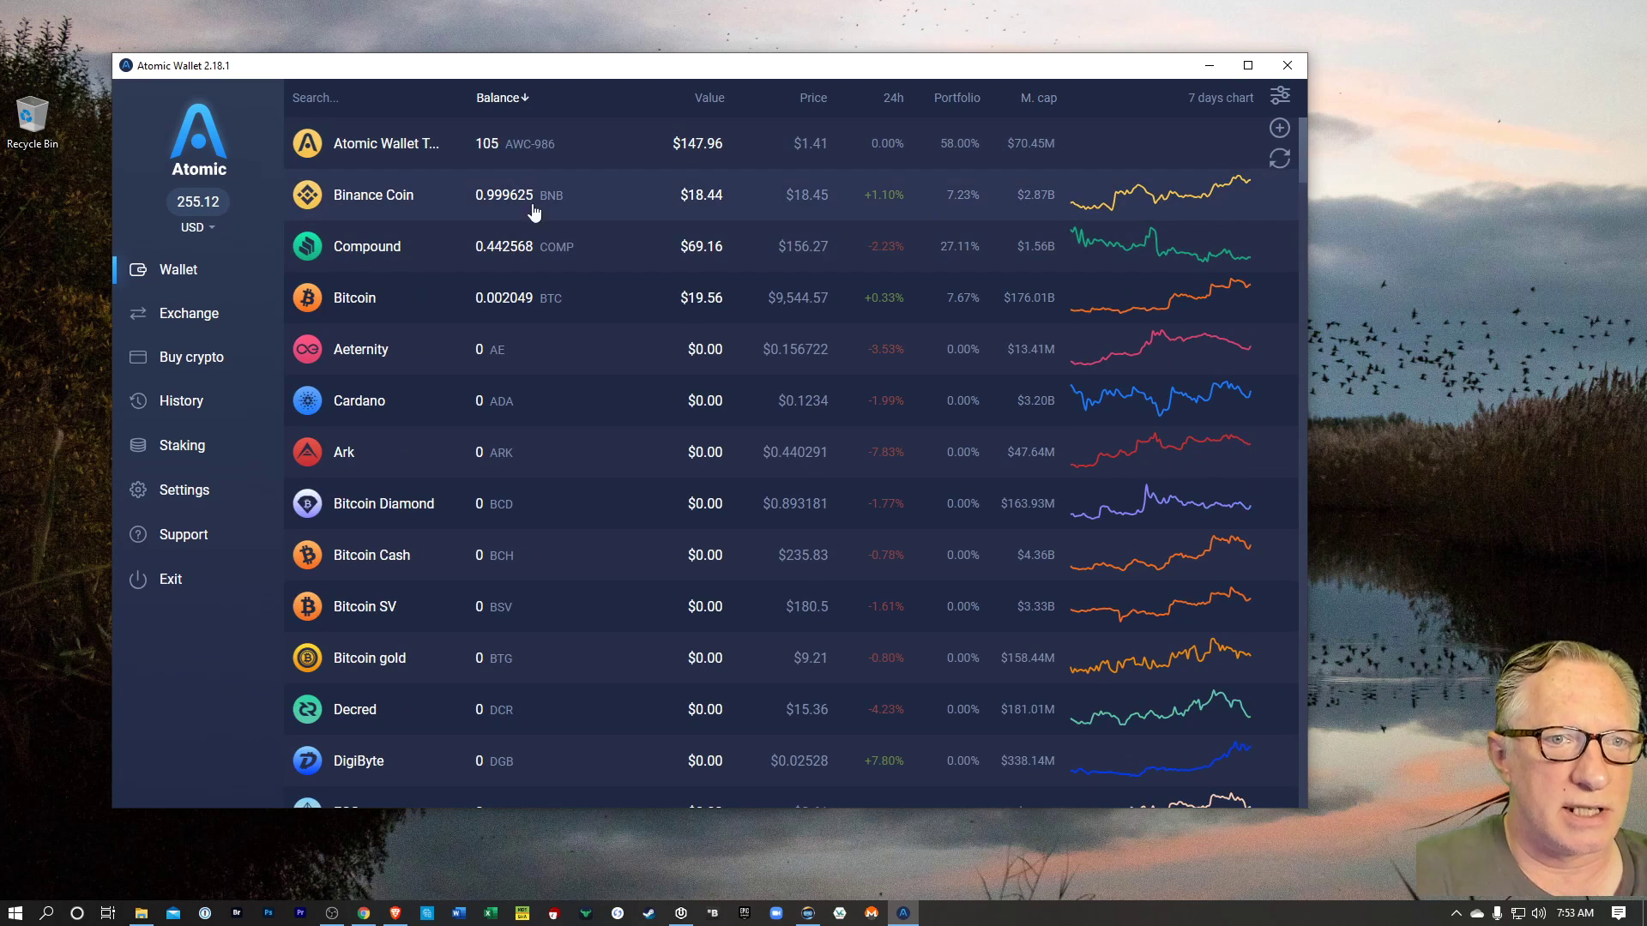
click(410, 150)
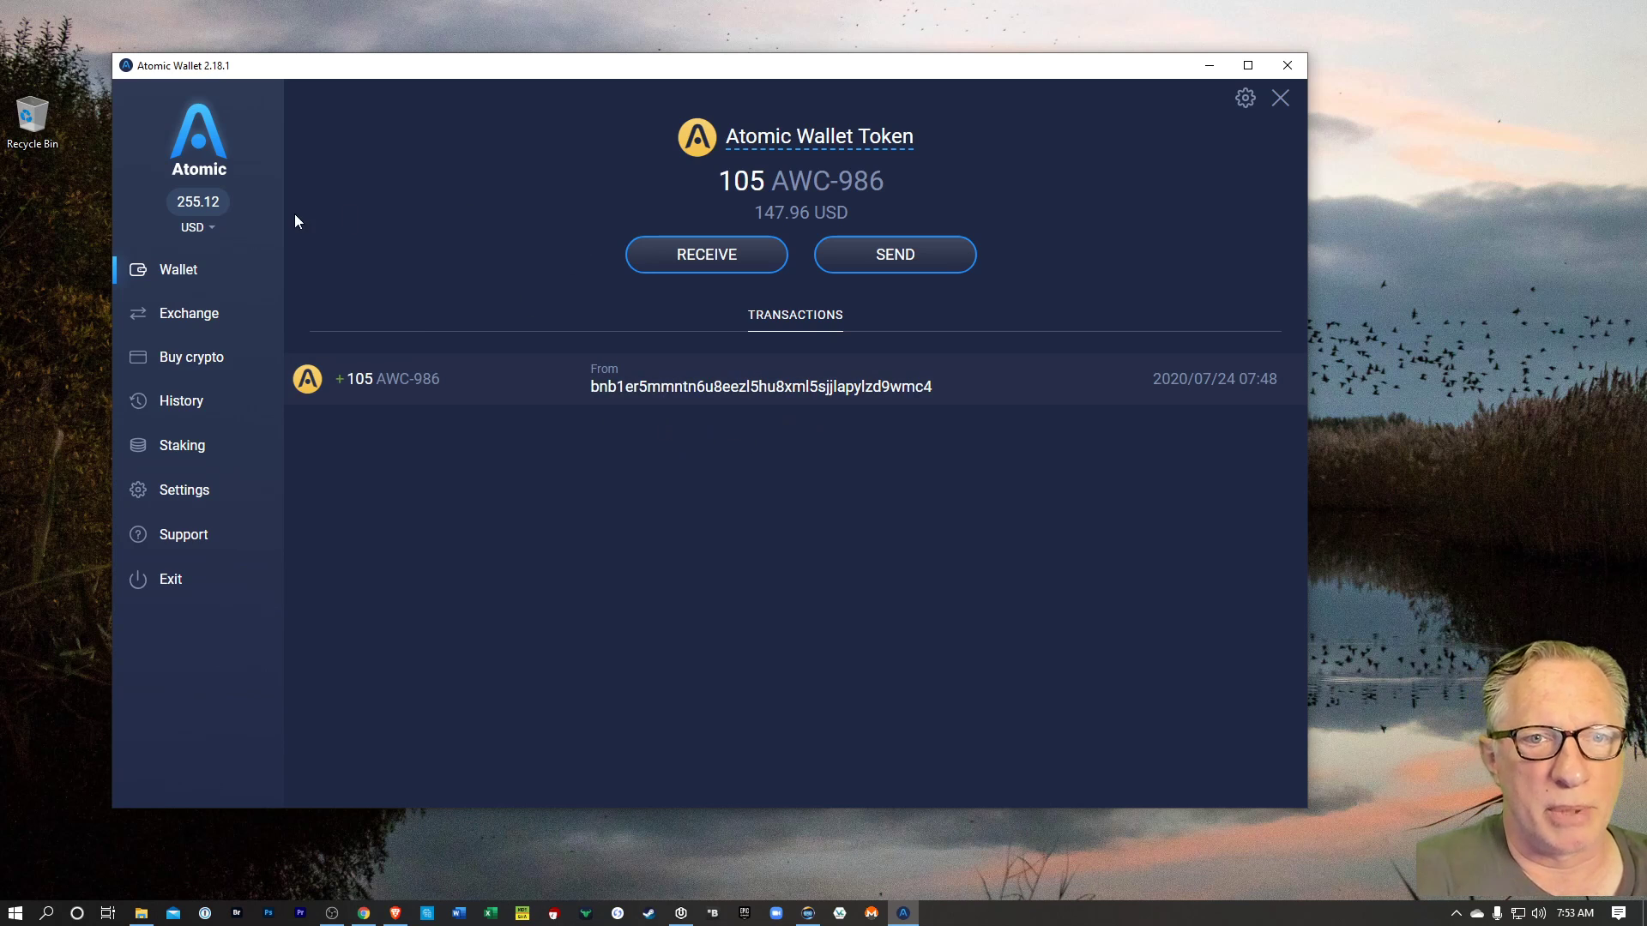
click(1279, 98)
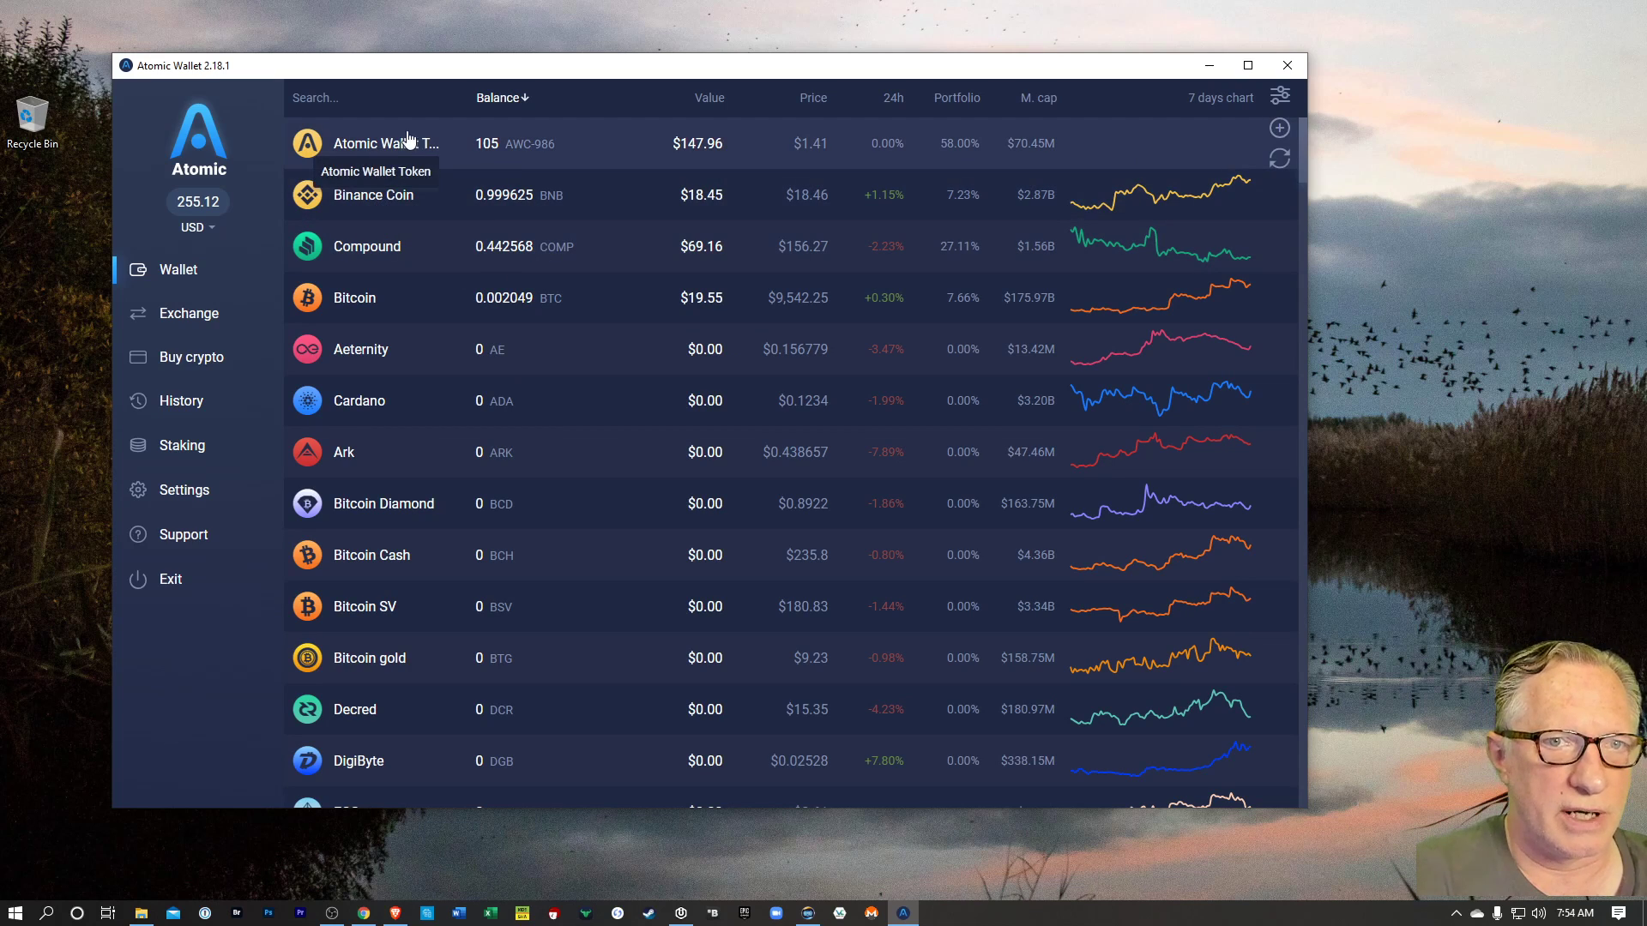
click(564, 144)
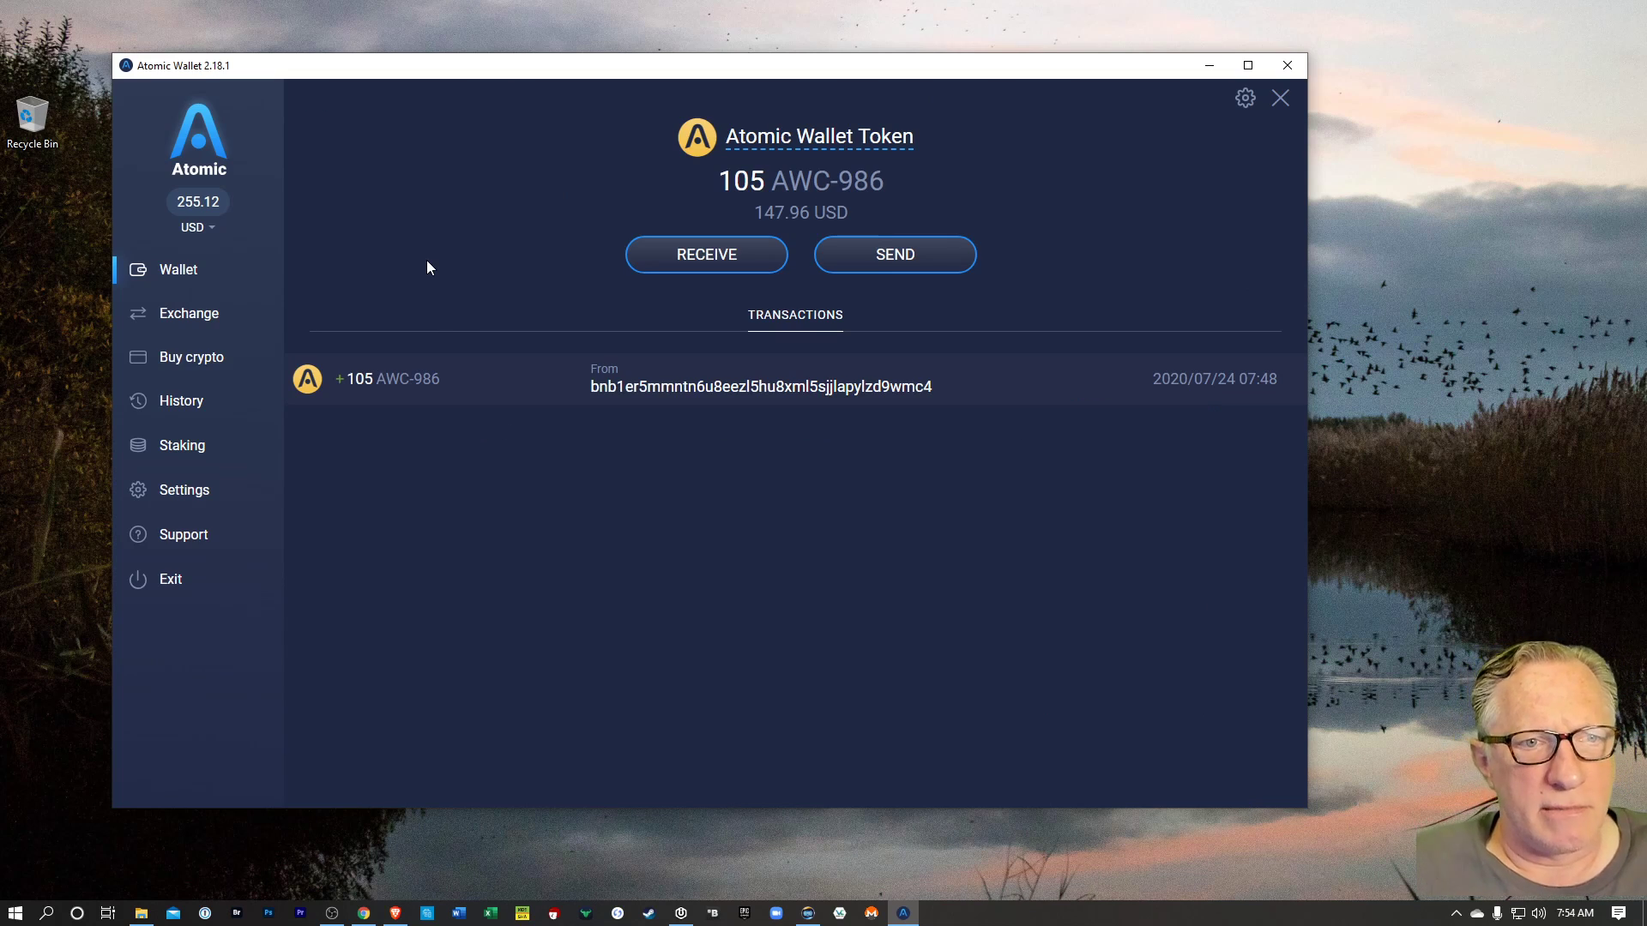
Step: Confirm Blue Status with 105 AWC in Membership settings, then go back to the coin list
click(180, 491)
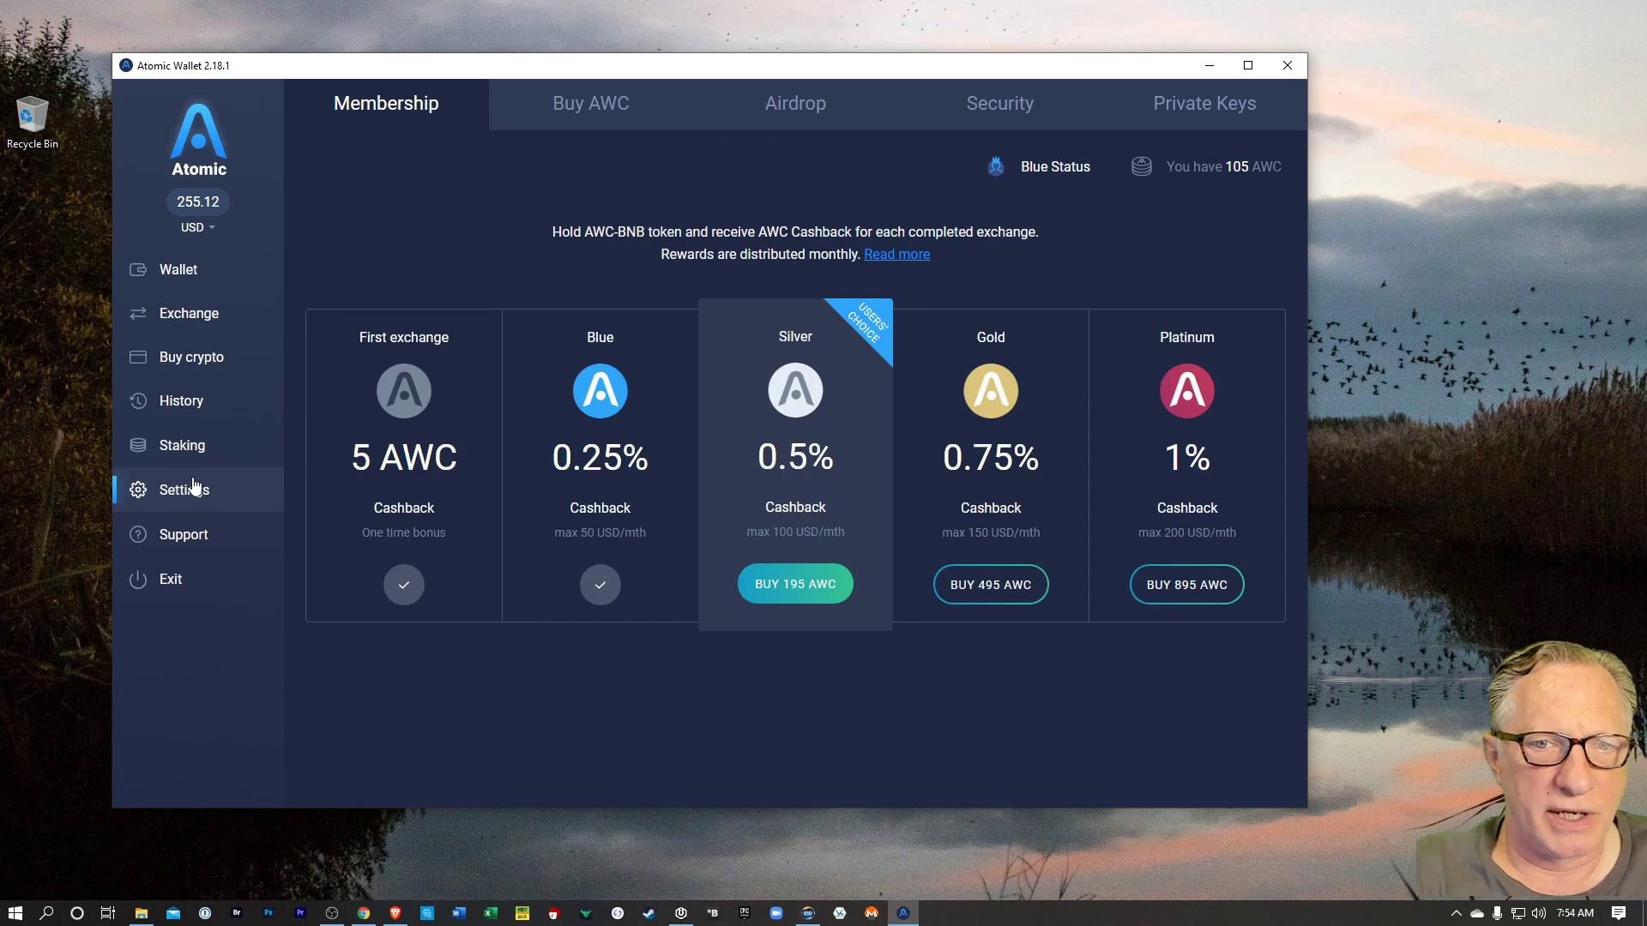
click(897, 255)
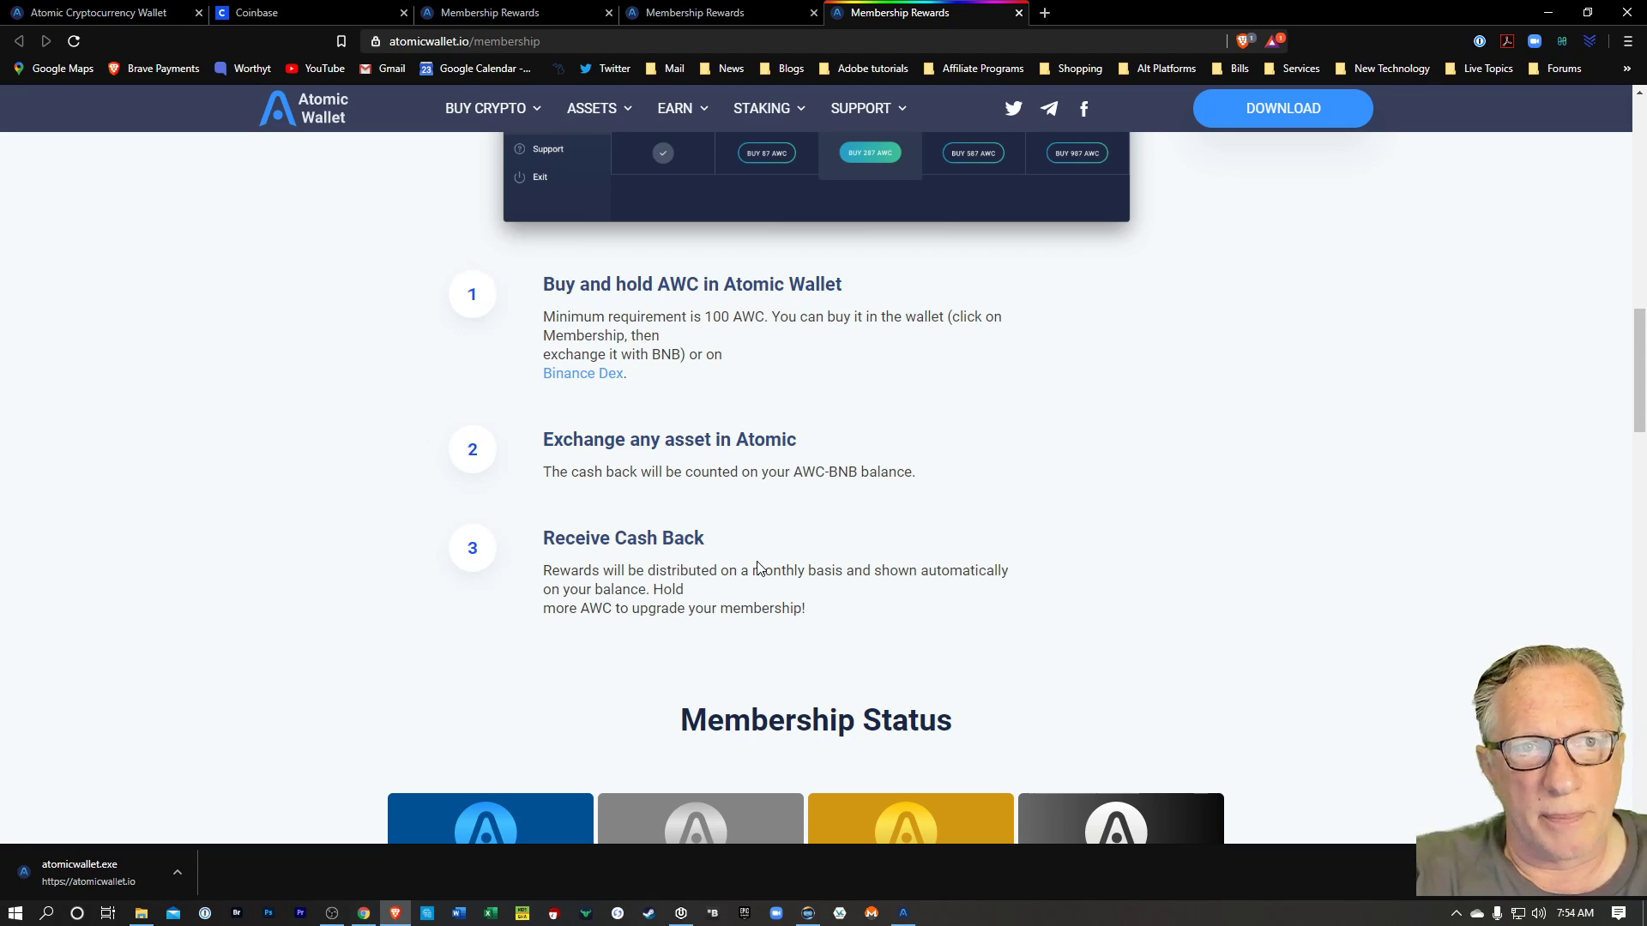
key(alt+Tab)
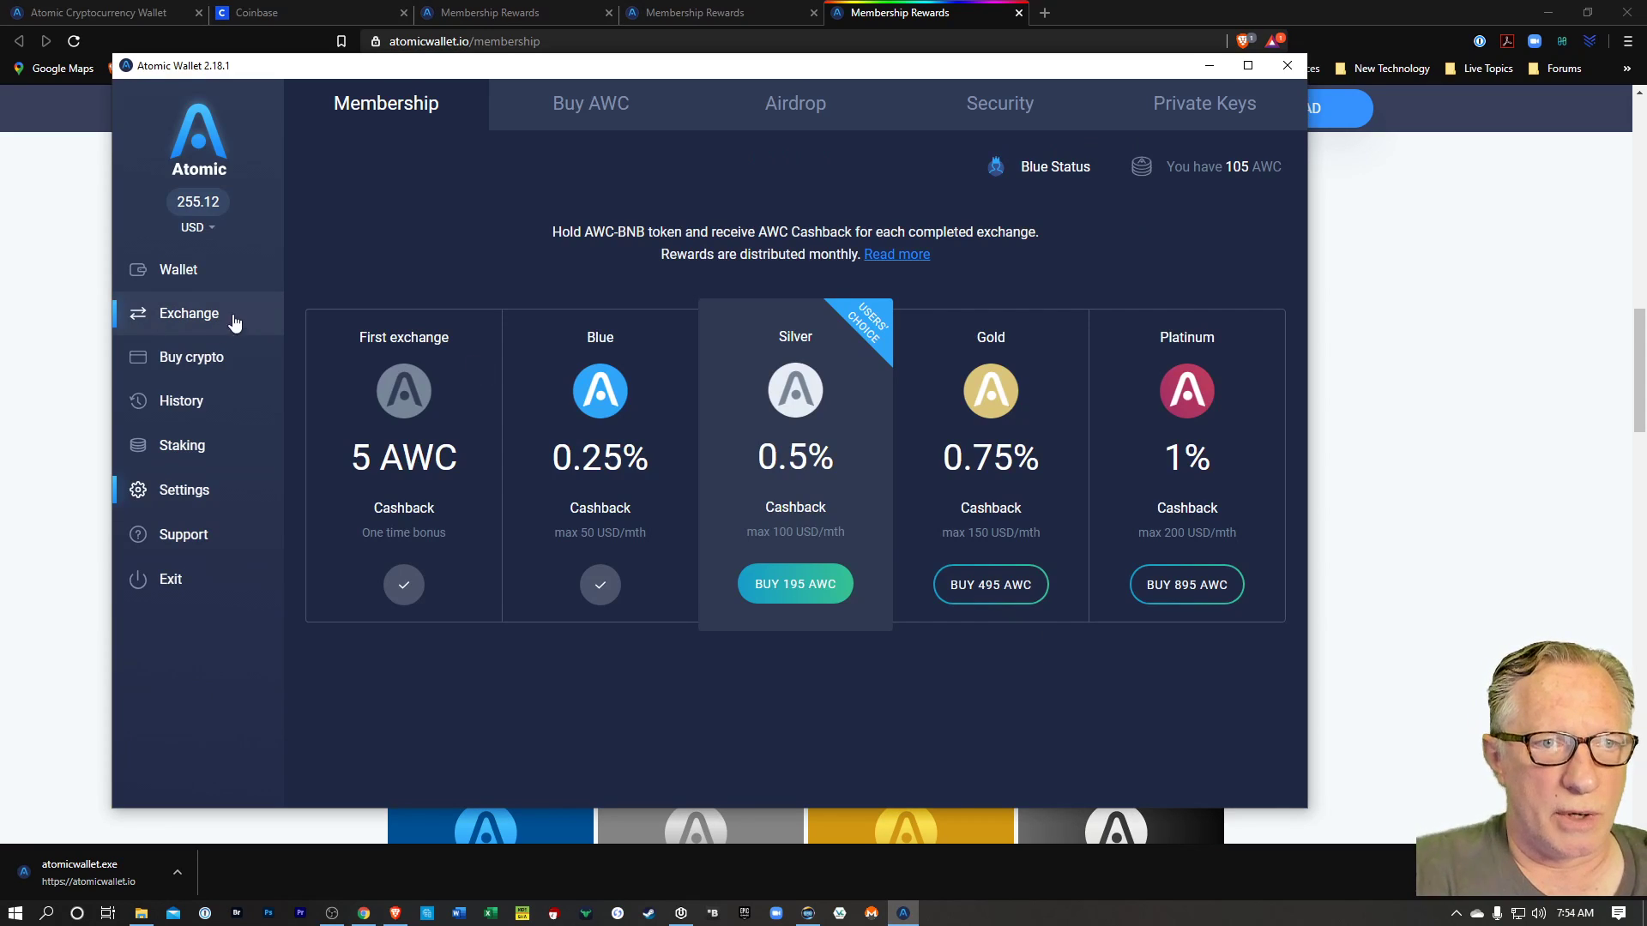
click(178, 273)
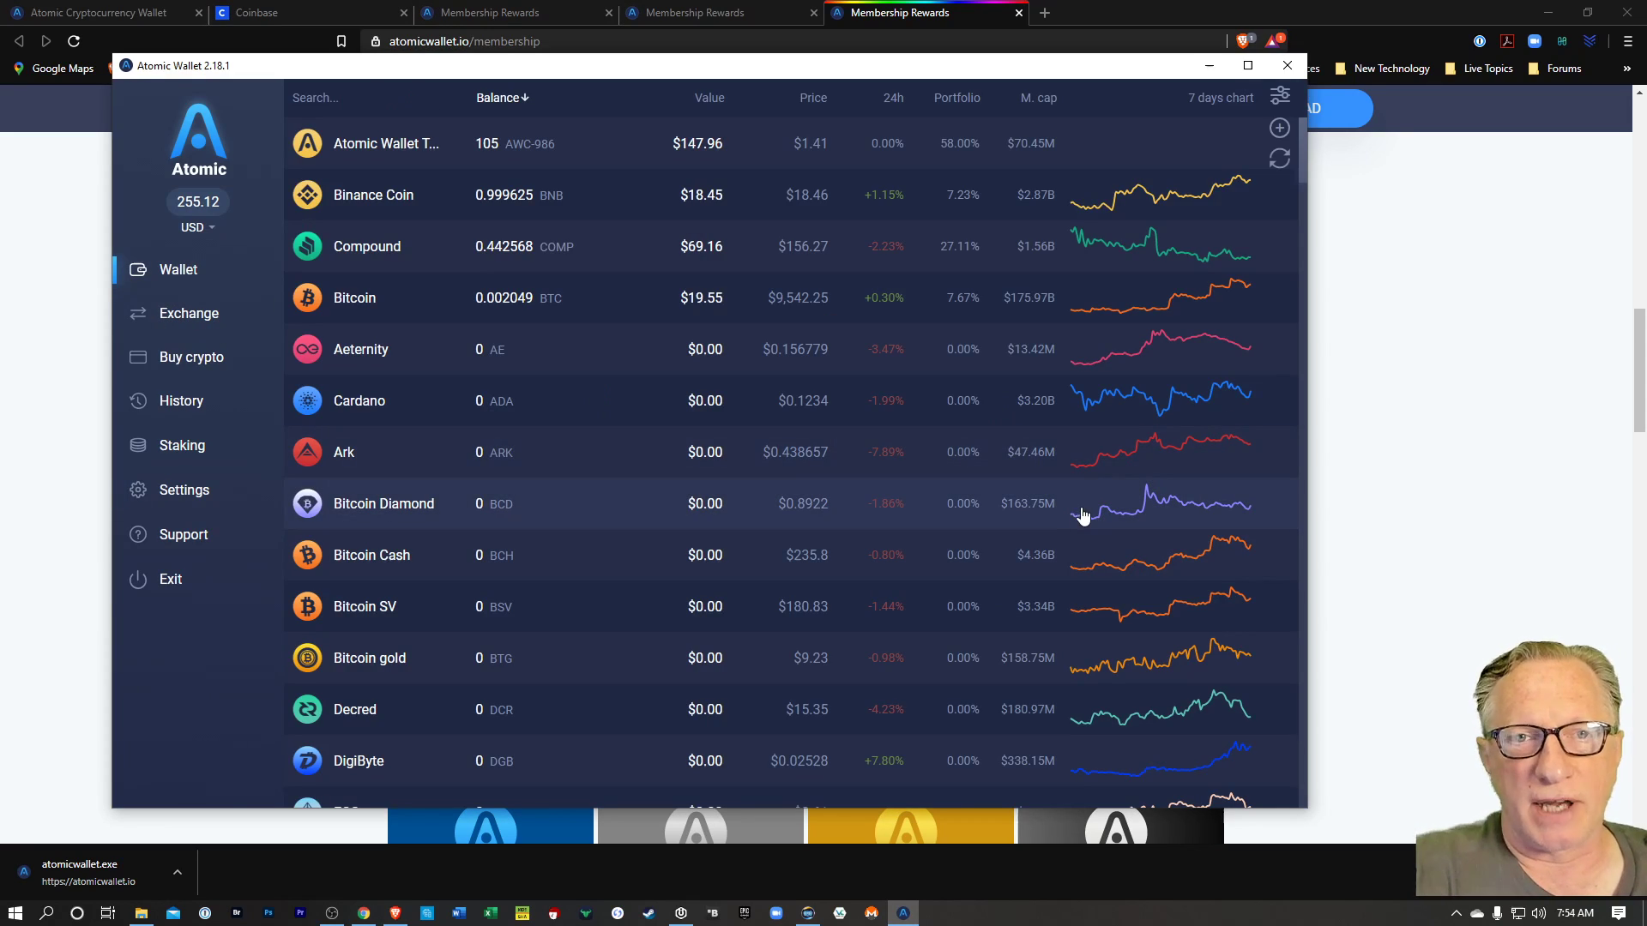
Step: Minimize the Brave browser and move the Atomic Wallet window to the right
key(alt+Tab)
click(1548, 10)
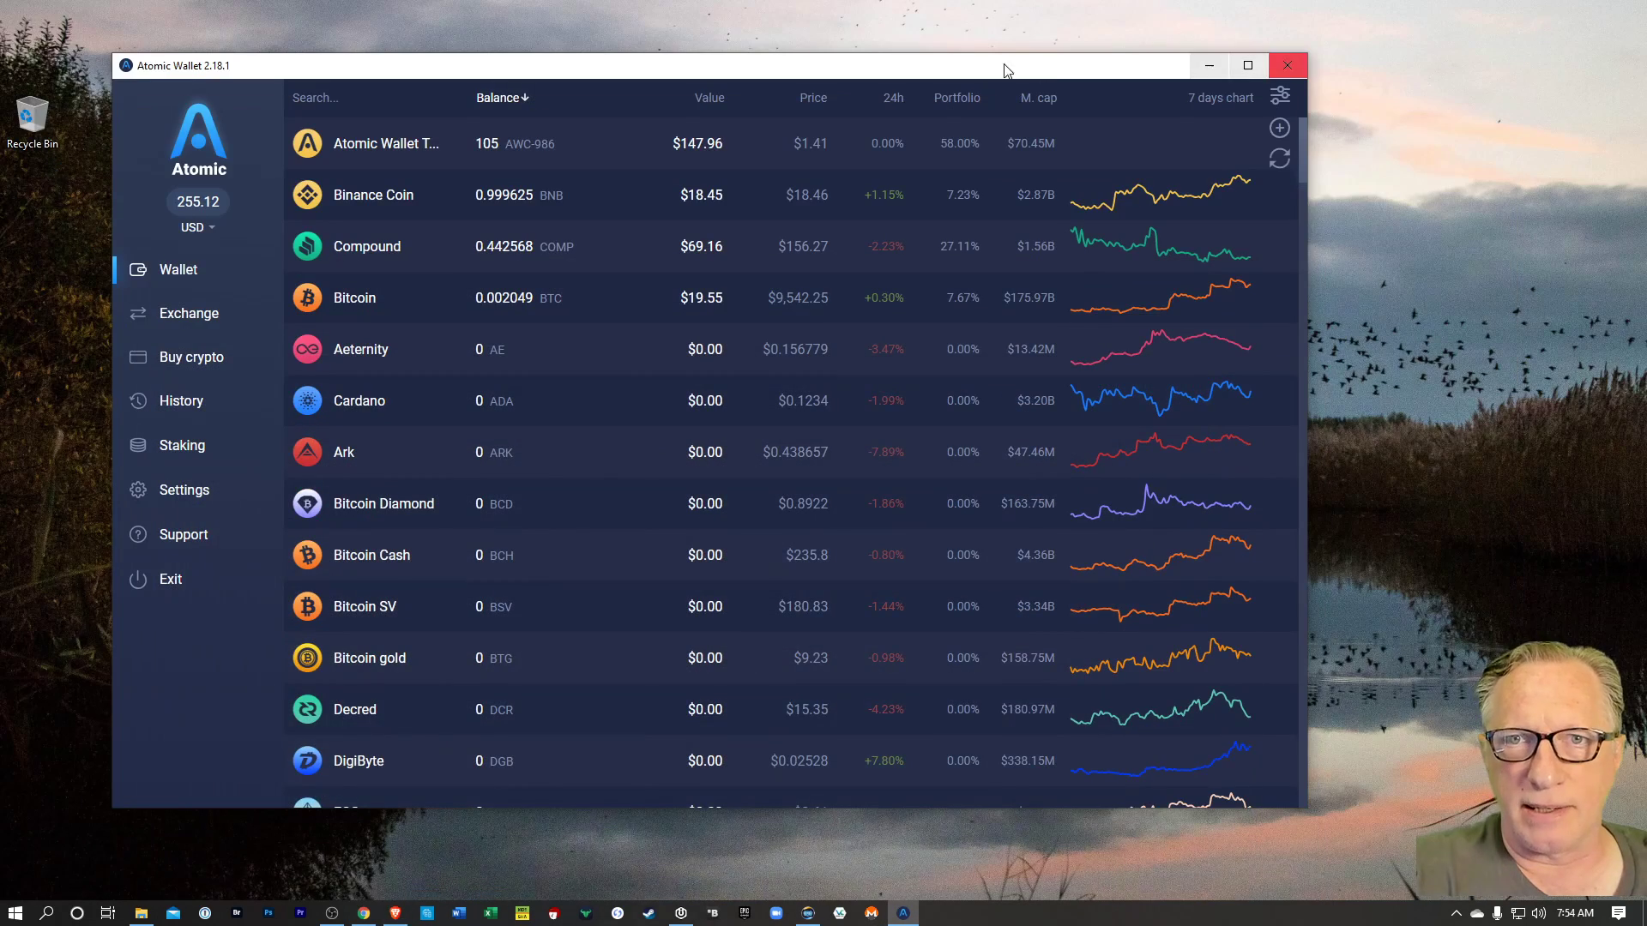
drag(954, 53, 1068, 51)
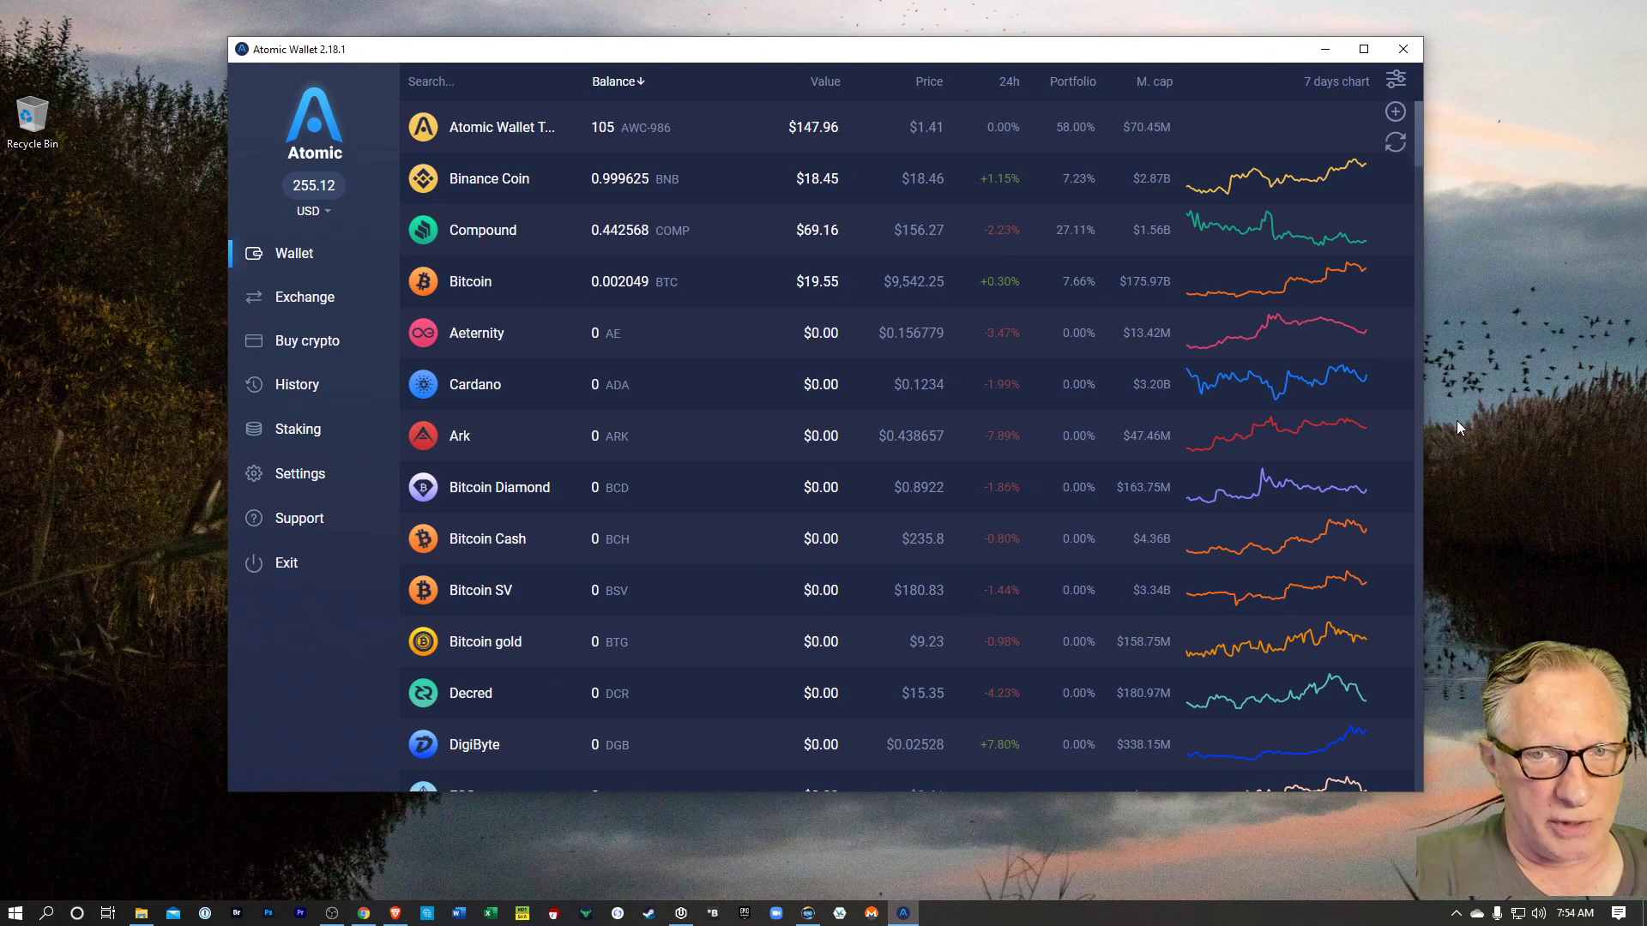